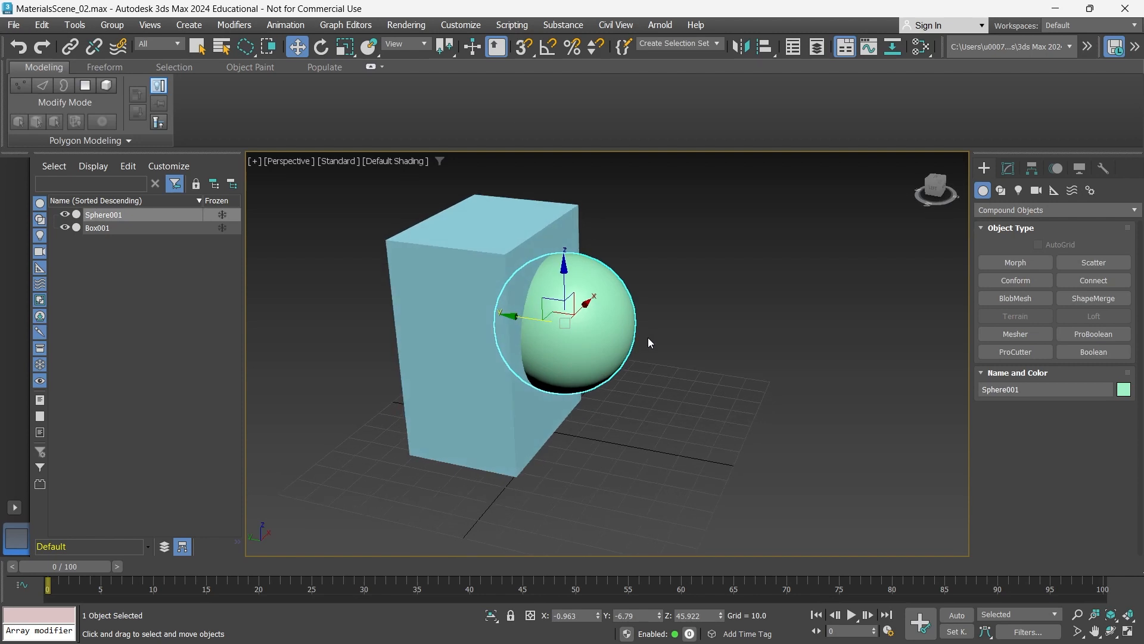
- Nudge the sphere slightly along its Y axis, keeping it partly embedded in the side of the box
left_click(1062, 210)
left_click(1042, 223)
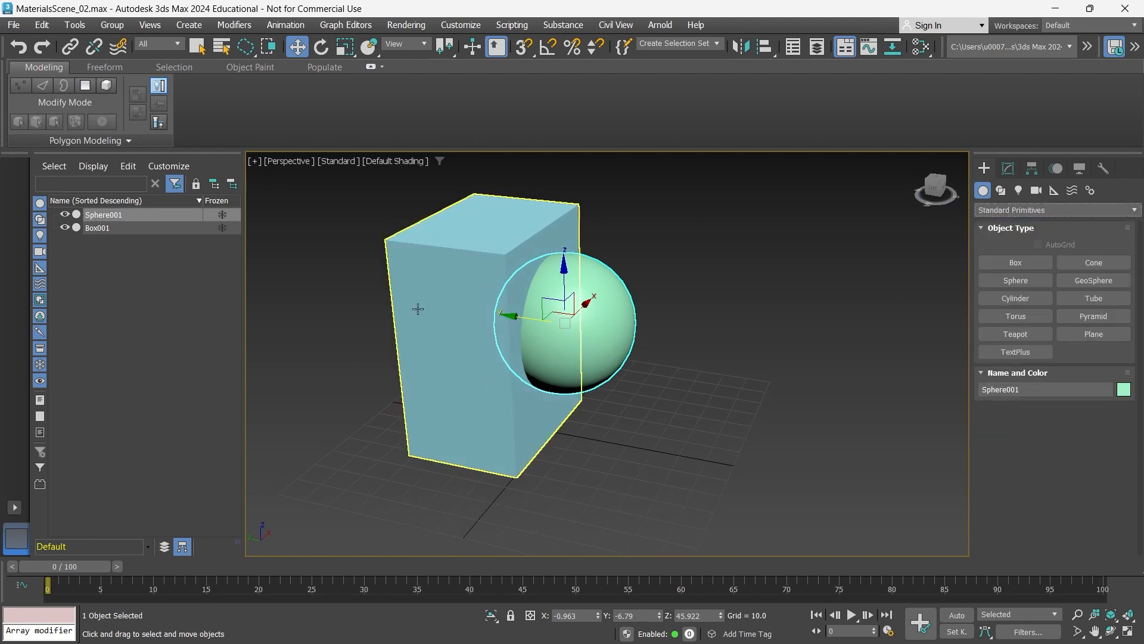
left_click(428, 255)
left_click(506, 324)
mouse_move(506, 325)
left_mouse_down()
mouse_move(644, 328)
mouse_move(650, 339)
mouse_move(512, 329)
left_mouse_up()
middle_click_drag(507, 332, 492, 336, "alt")
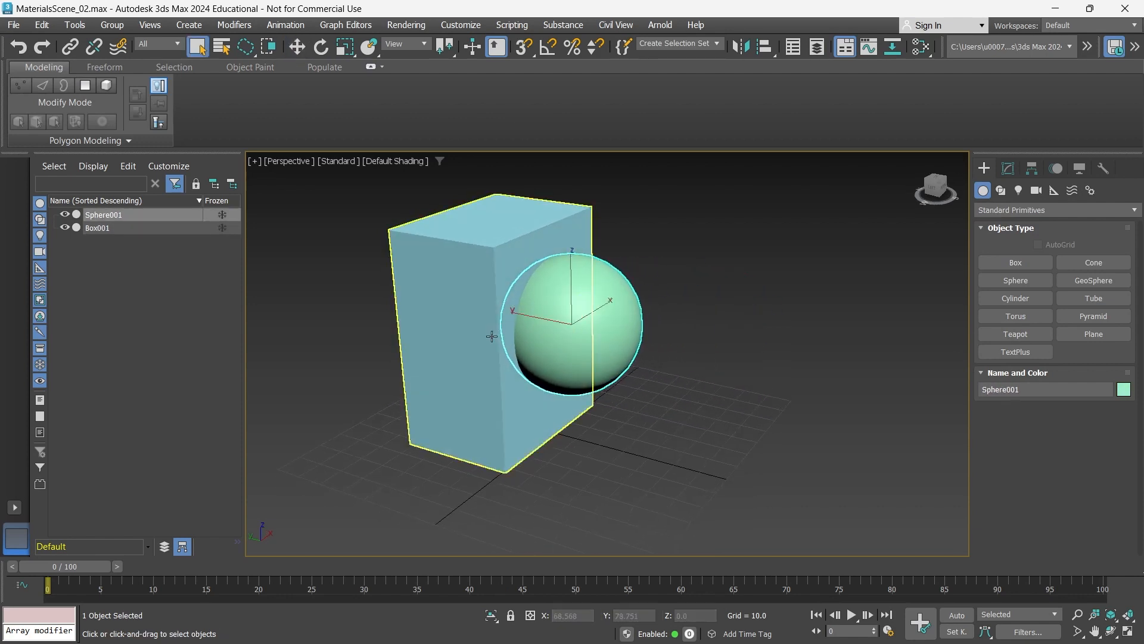
key("e")
key("w")
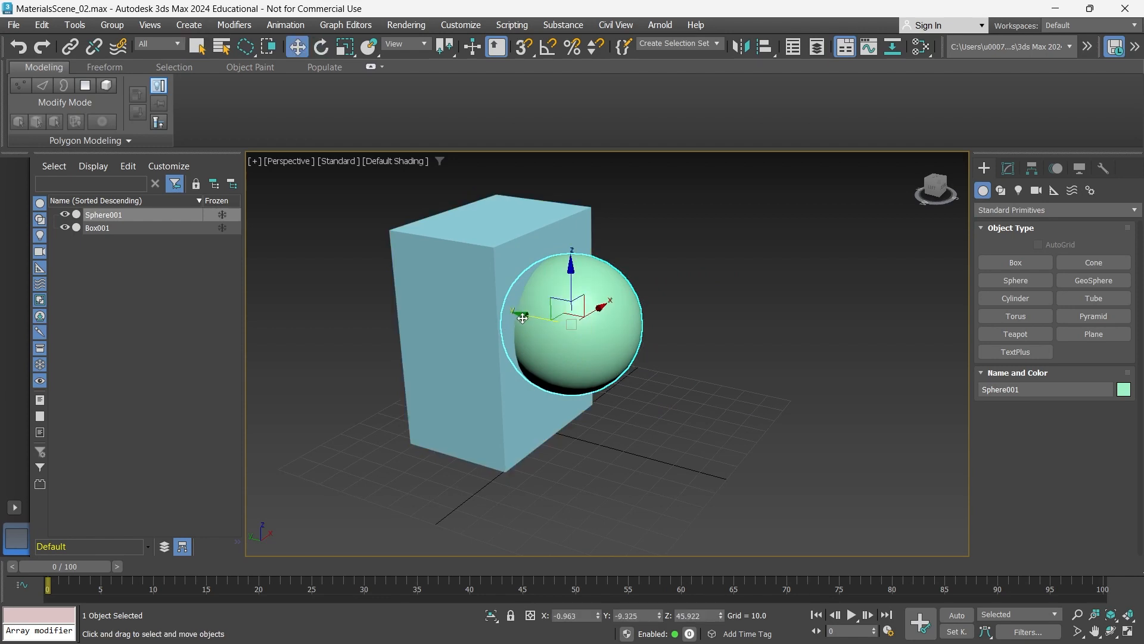
key("q")
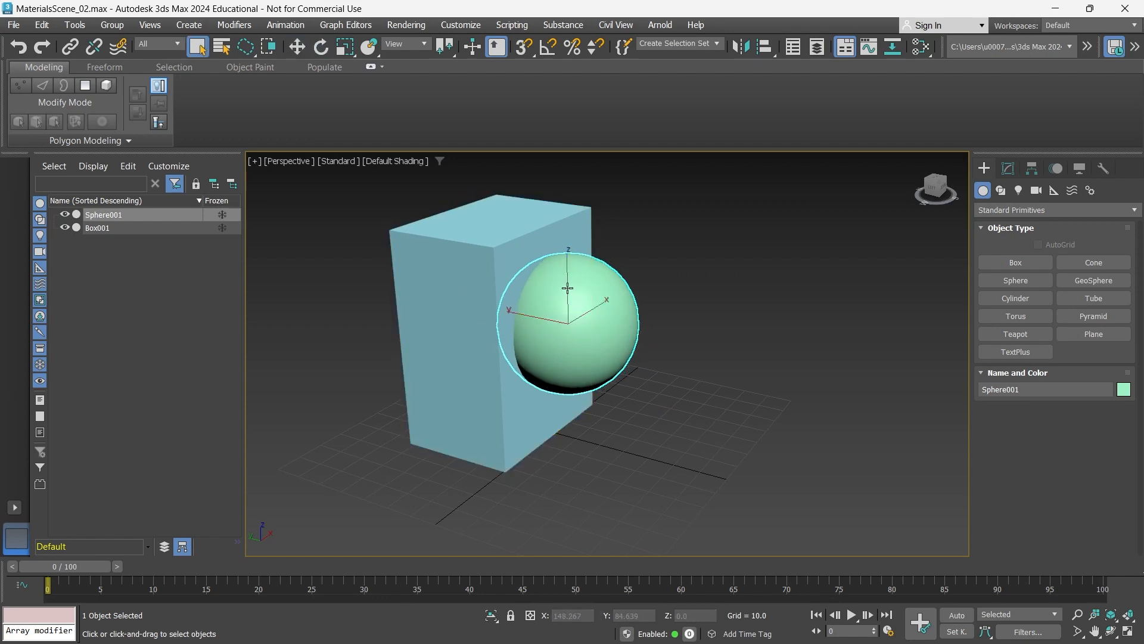
middle_click_drag(489, 300, 475, 258, "alt")
middle_click_drag(470, 301, 475, 332, "alt")
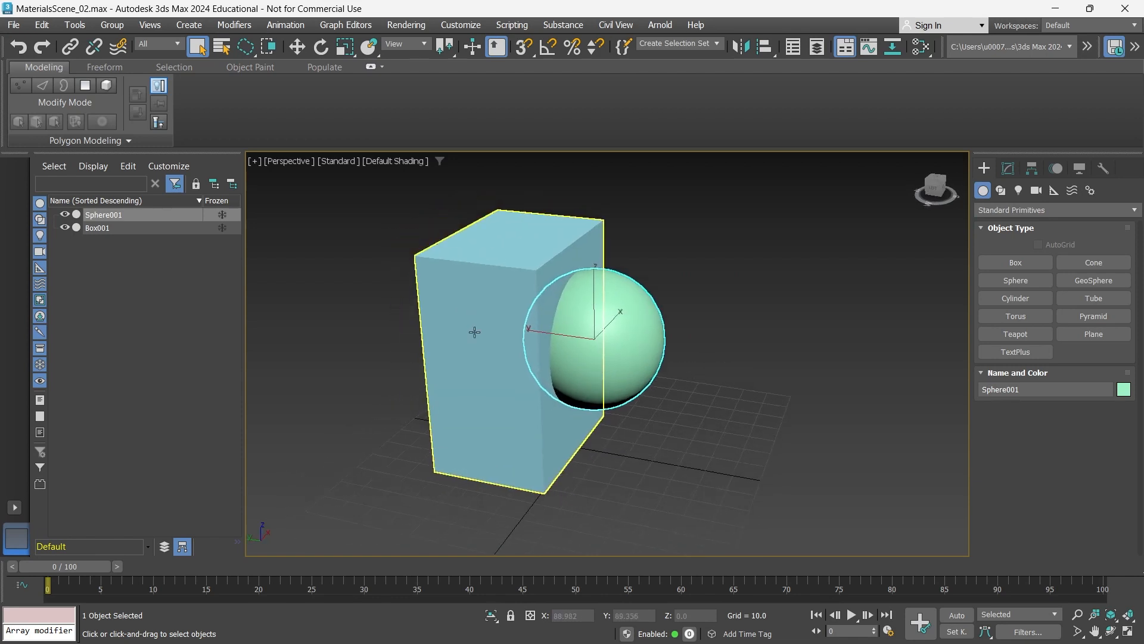
- Subtract the sphere from the box with the ProBoolean compound object, using the box as the base object
left_click(719, 342)
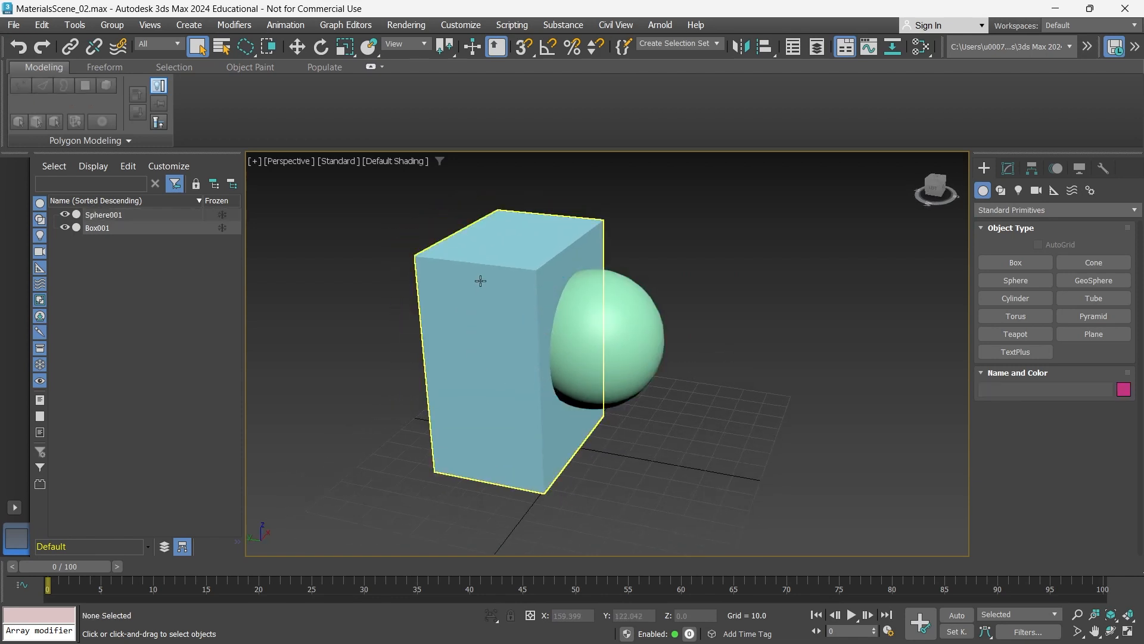
left_click(481, 282)
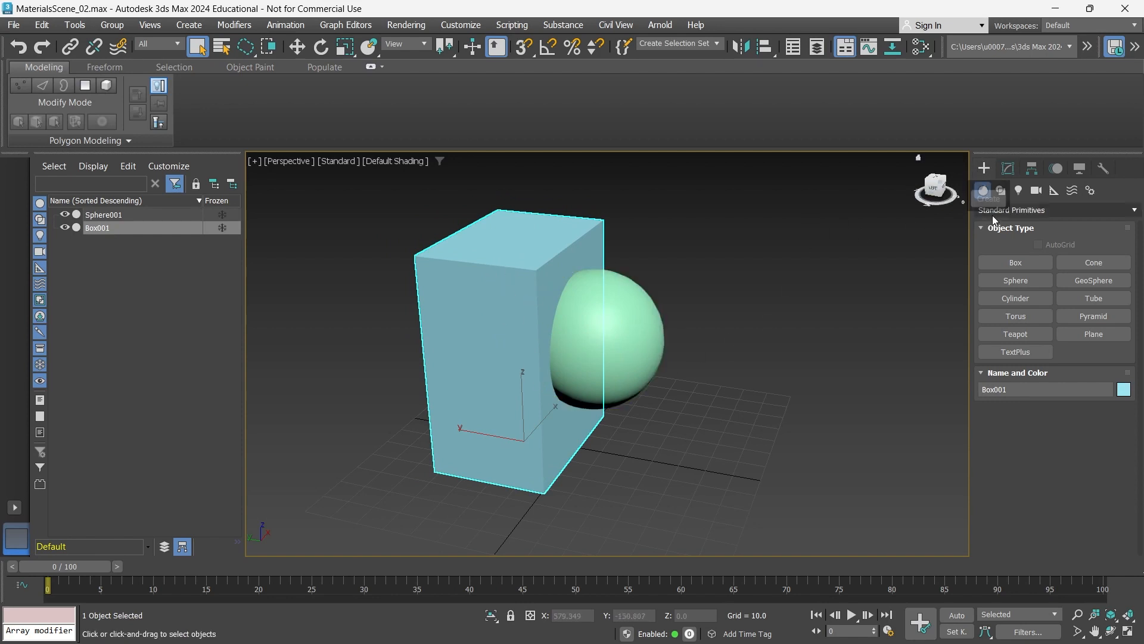
left_click(1018, 210)
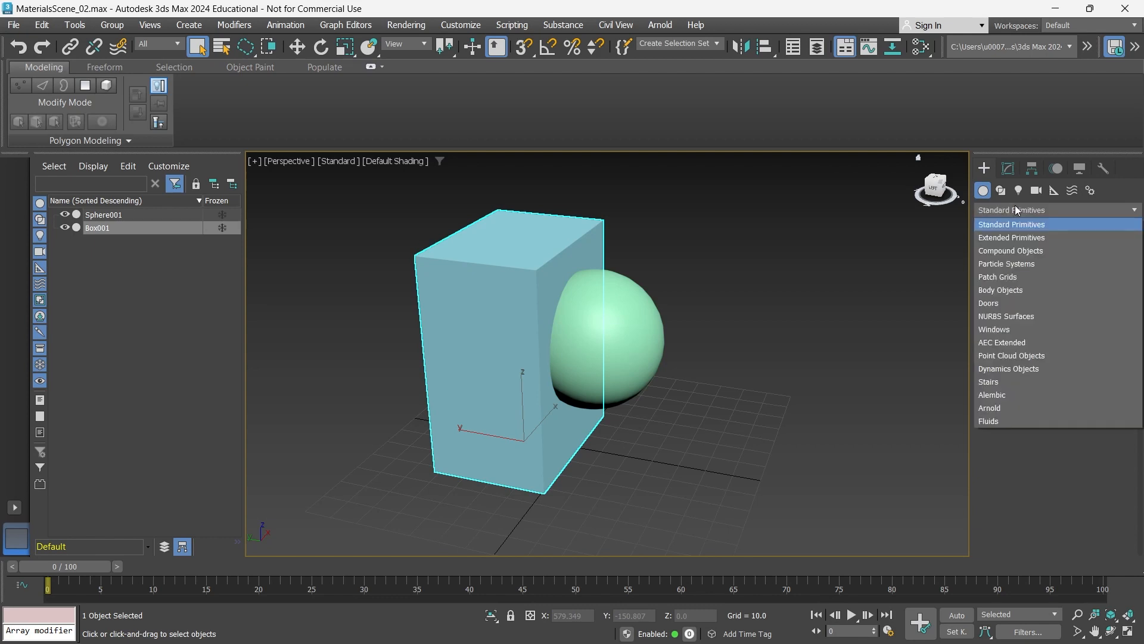
left_click(1021, 251)
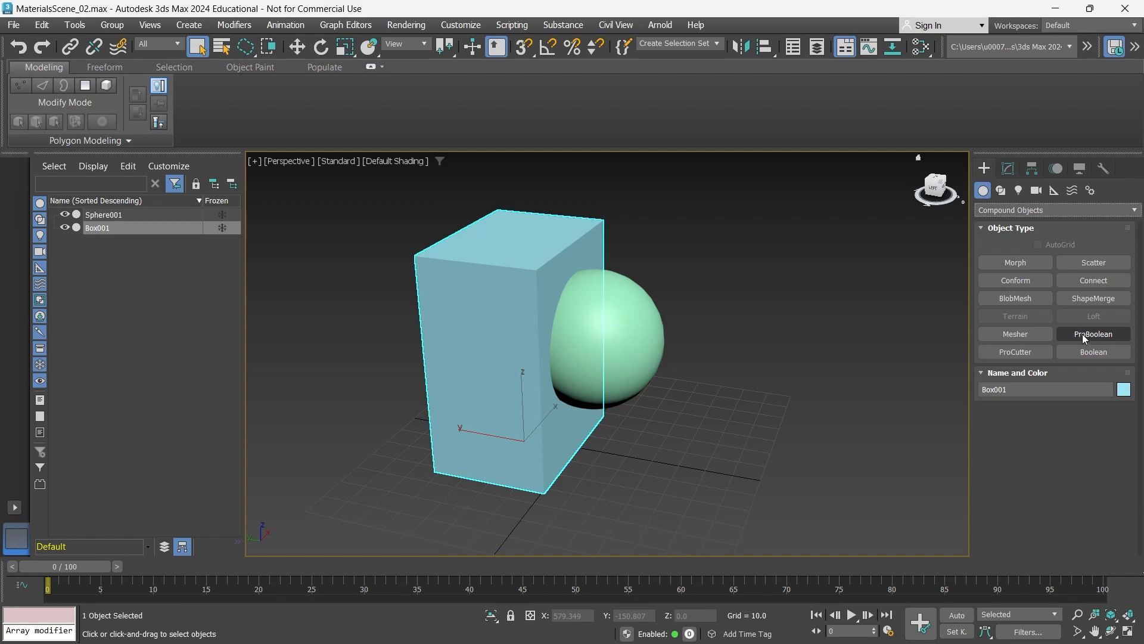
left_click(1086, 333)
scroll(870, 352, "down", 5)
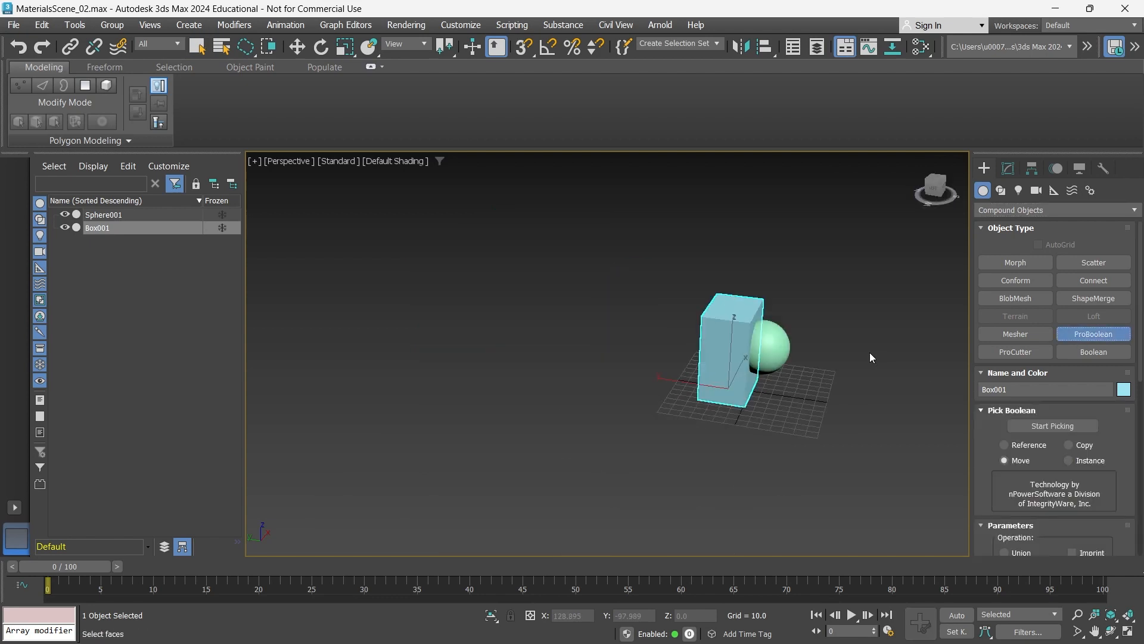
scroll(870, 352, "up", 5)
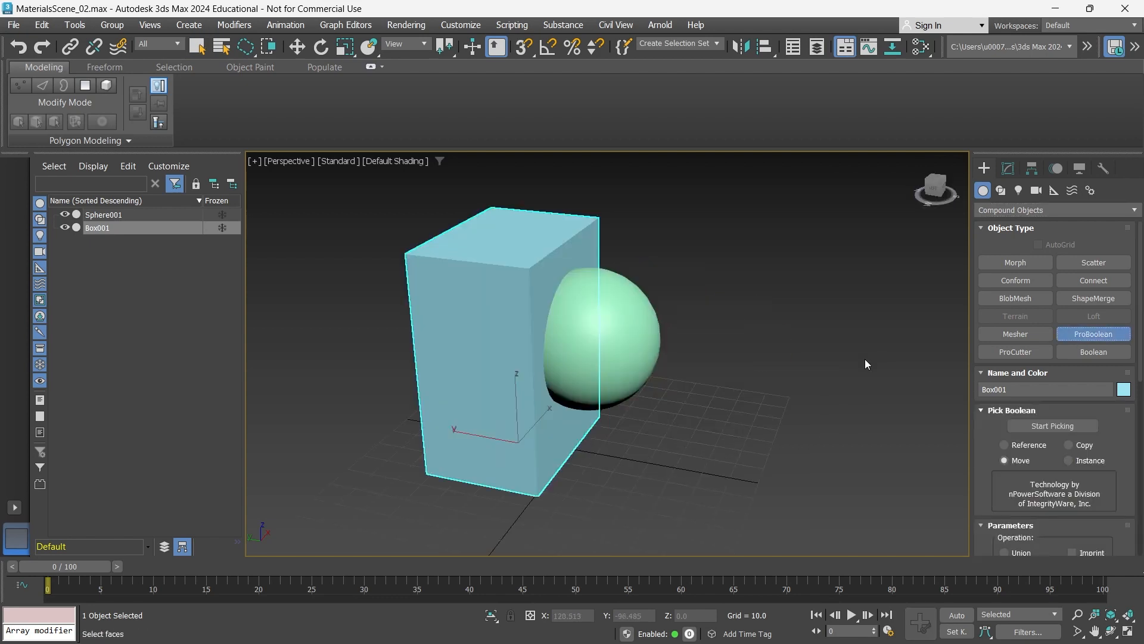
left_click(1042, 424)
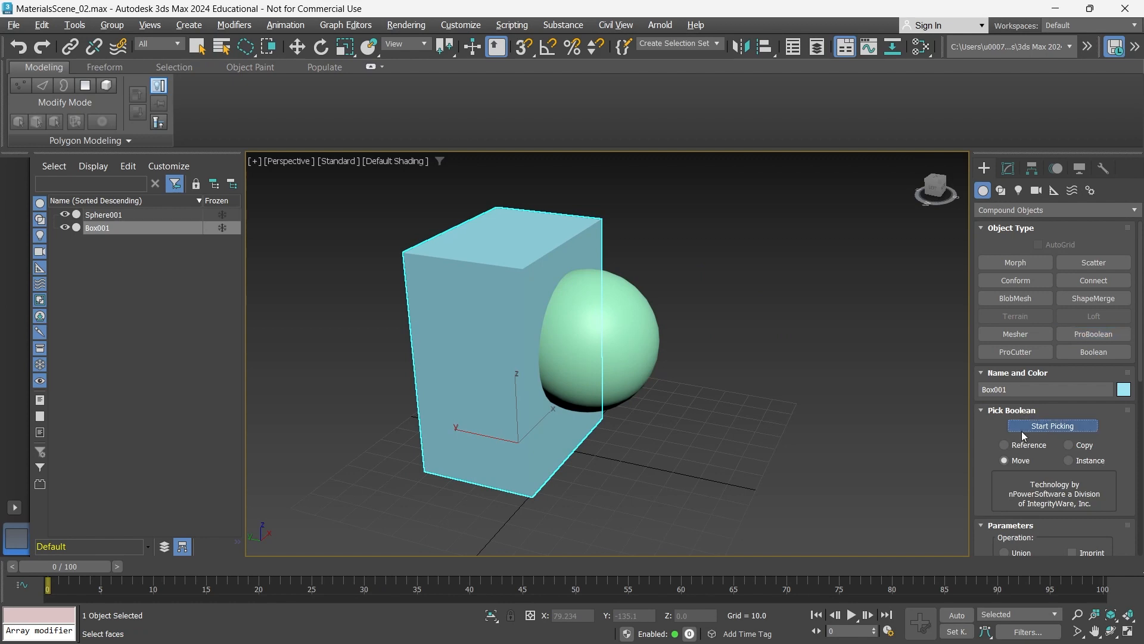
left_click(636, 332)
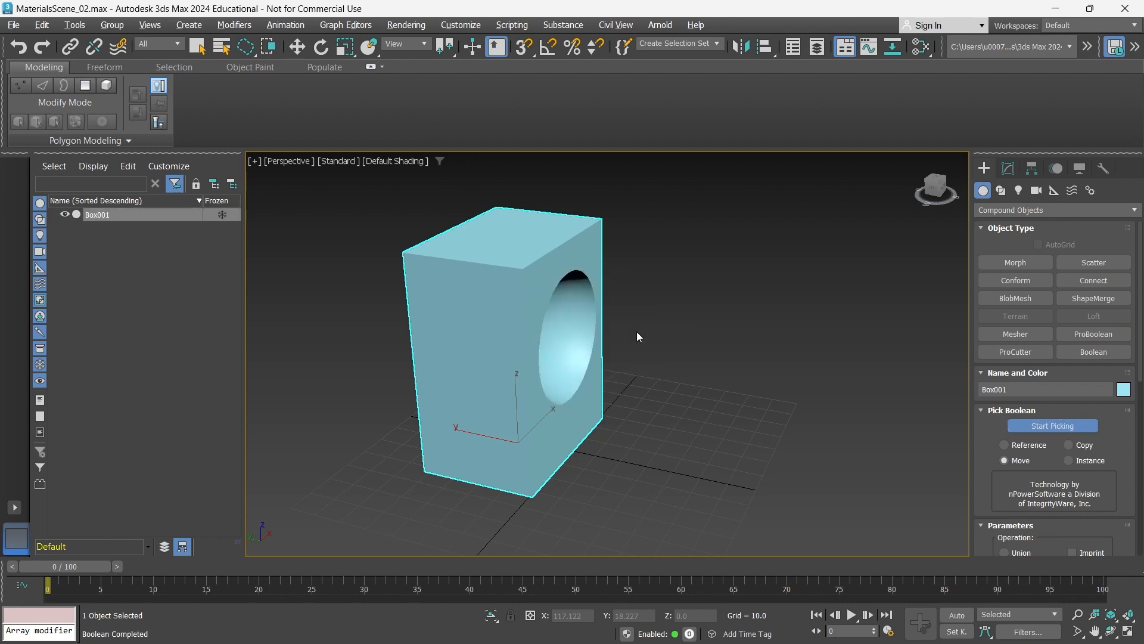
- Turn on edged faces and inspect the mesh of the spherical cavity cut into the box
middle_click_drag(724, 418, 698, 400, "alt")
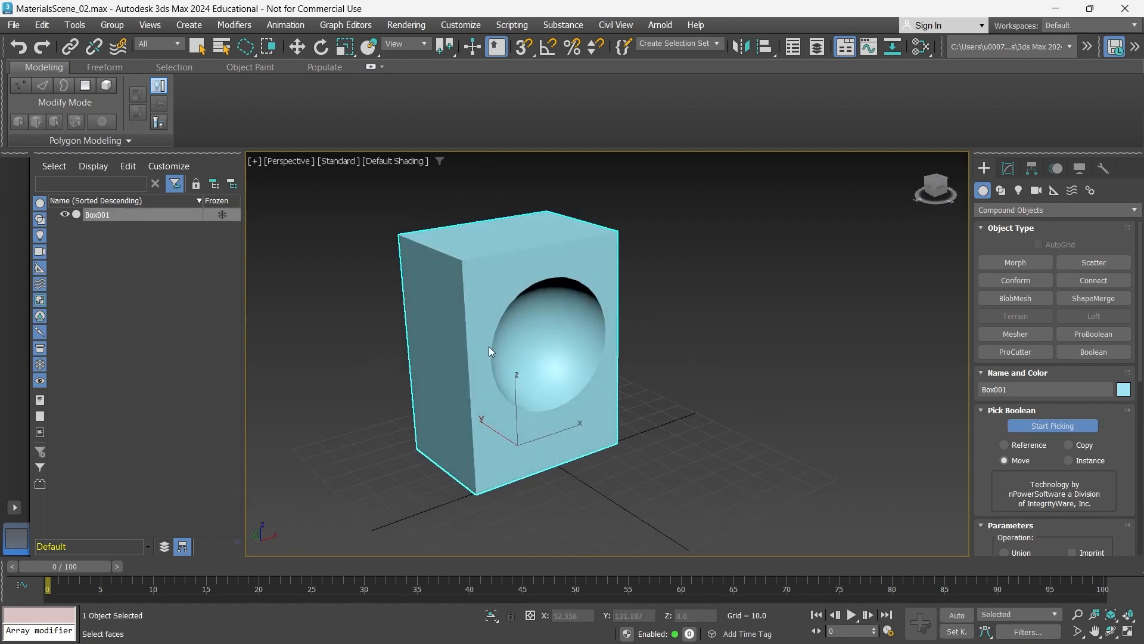
middle_click_drag(488, 347, 516, 338, "alt")
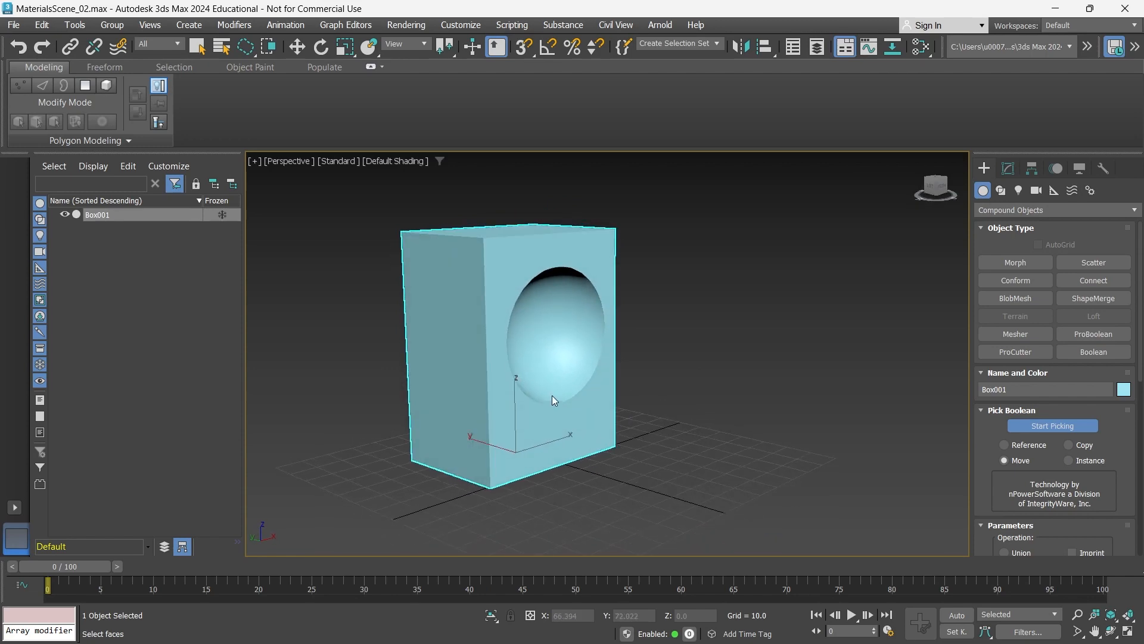
key("F4")
mouse_move(568, 398)
middle_mouse_down("alt")
mouse_move(602, 400)
mouse_move(567, 406)
mouse_move(526, 256)
middle_mouse_up("alt")
mouse_move(538, 385)
middle_mouse_down("alt")
mouse_move(567, 369)
mouse_move(508, 344)
mouse_move(552, 384)
middle_mouse_up("alt")
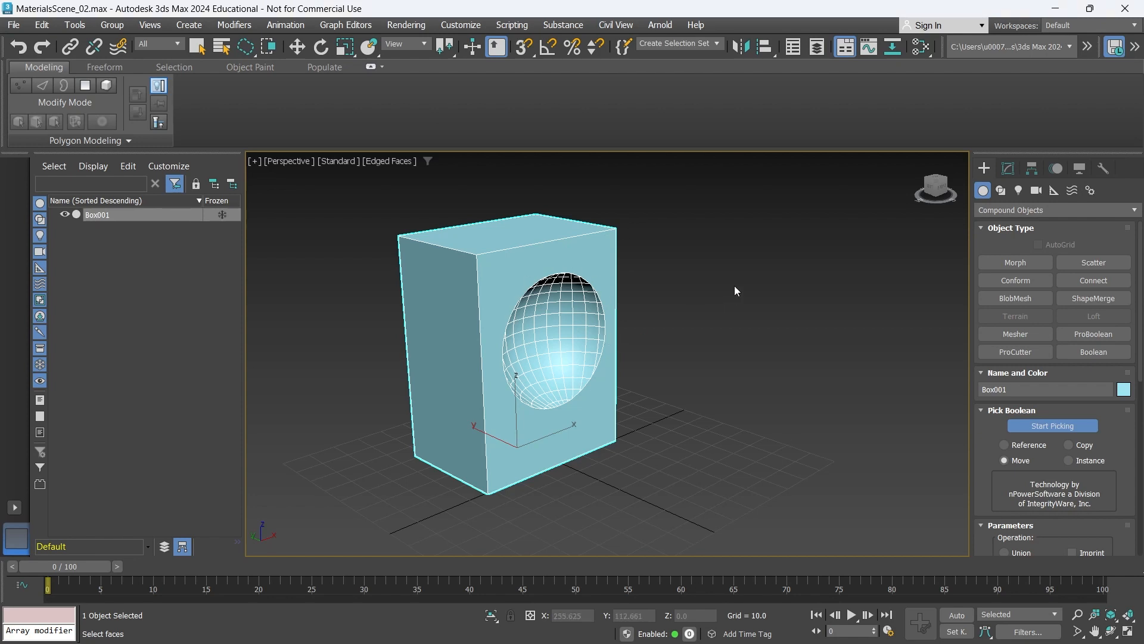
scroll(1132, 347, "down", 5)
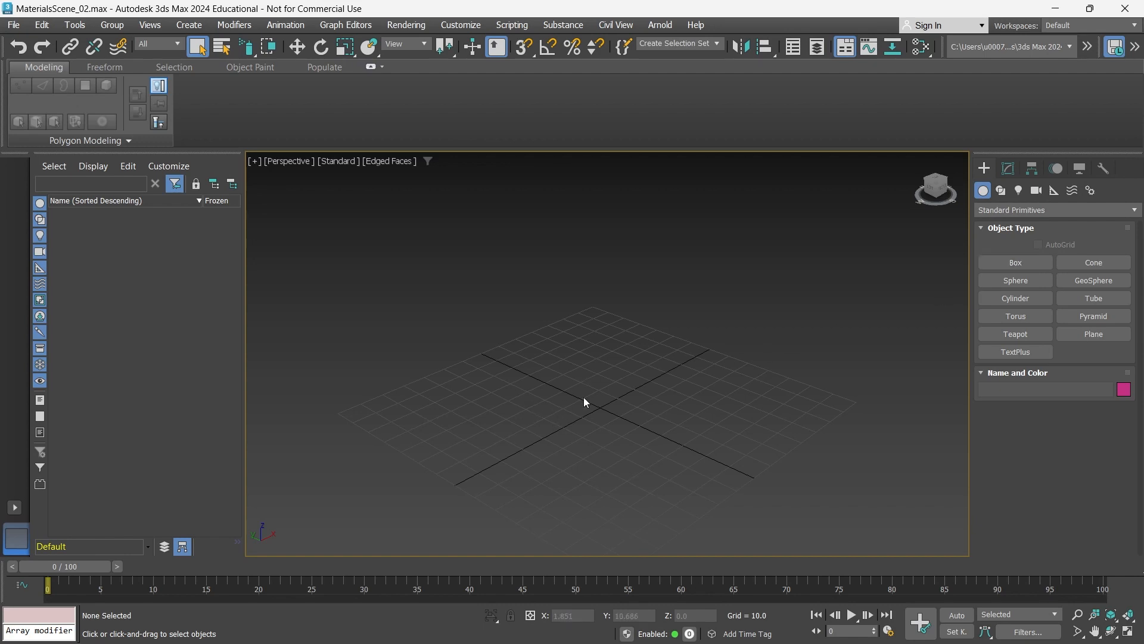
- Create a standard box on the grid, about 78.6 long, 73.3 wide and 79.3 high
left_click(1007, 169)
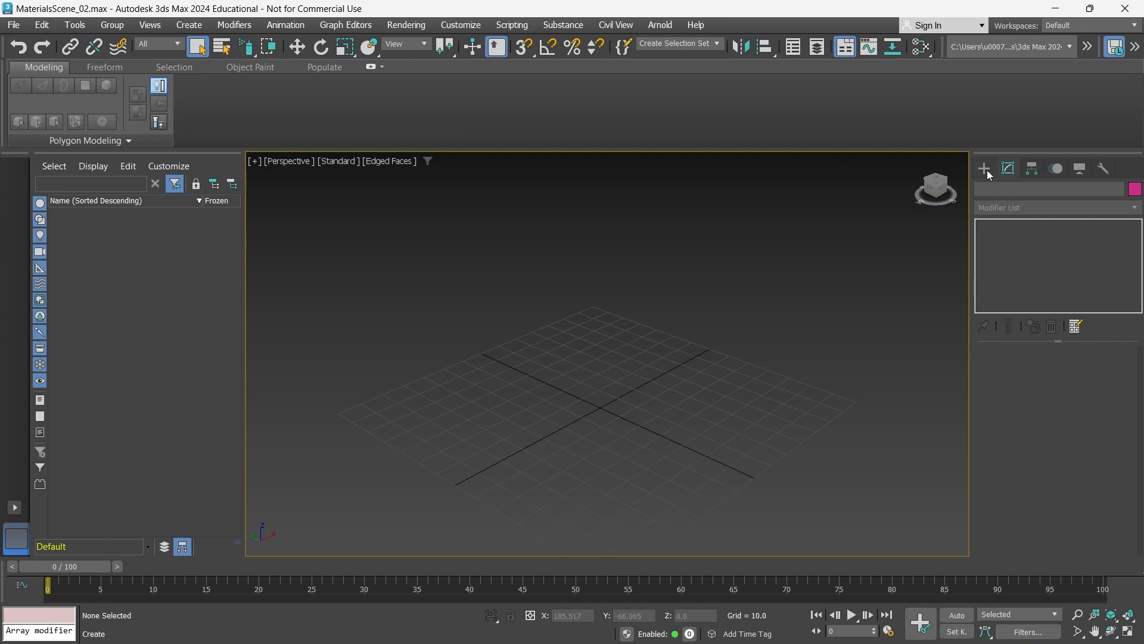
left_click(983, 169)
left_click(1007, 262)
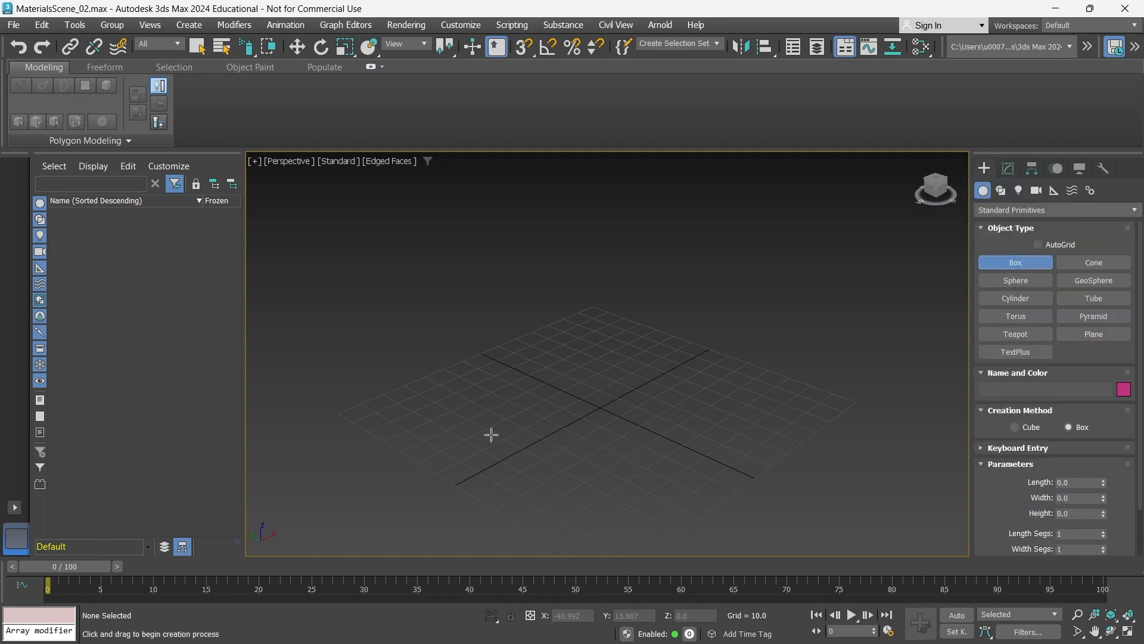
left_click_drag(490, 396, 761, 396)
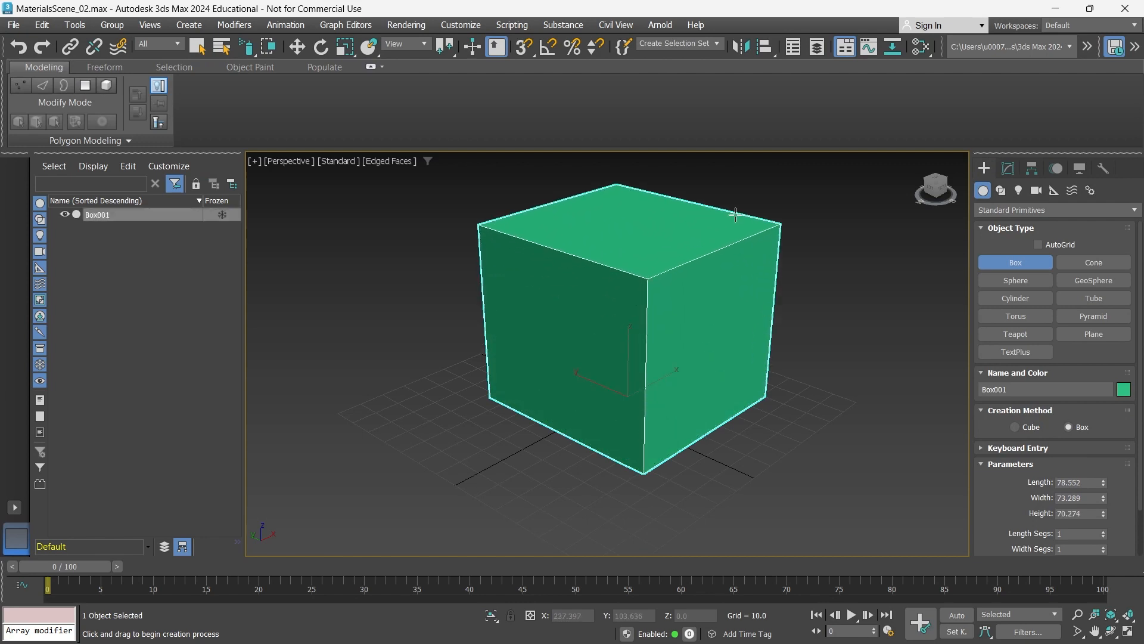
left_click(736, 192)
right_click(817, 221)
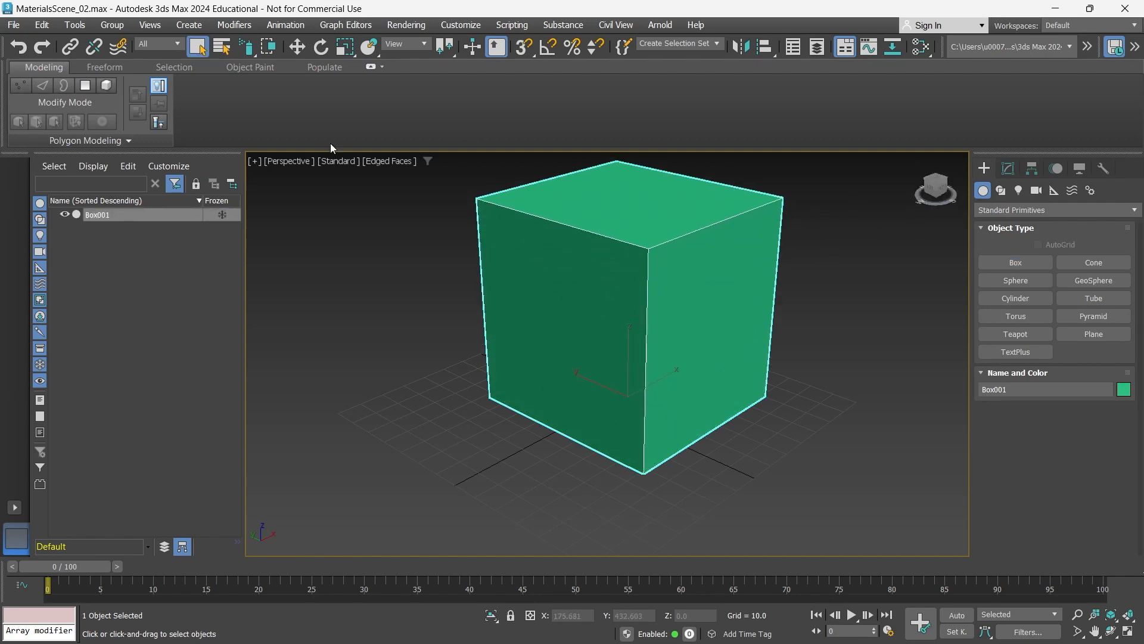
- Add an Edit Poly modifier to the box and return from vertex level to object level
left_click(22, 95)
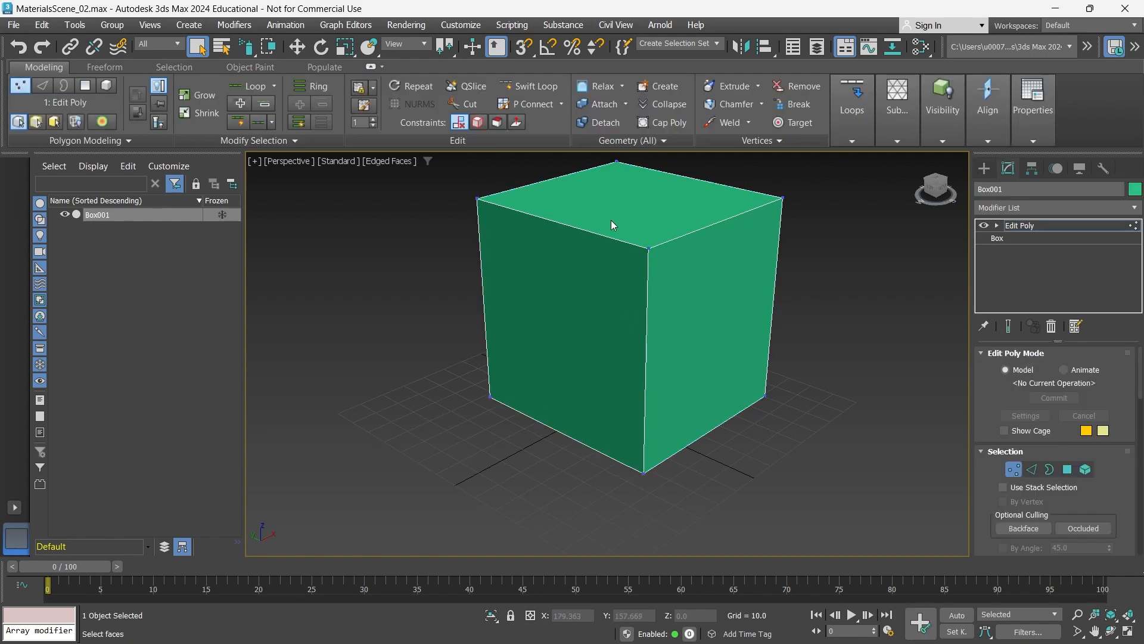
left_click(20, 88)
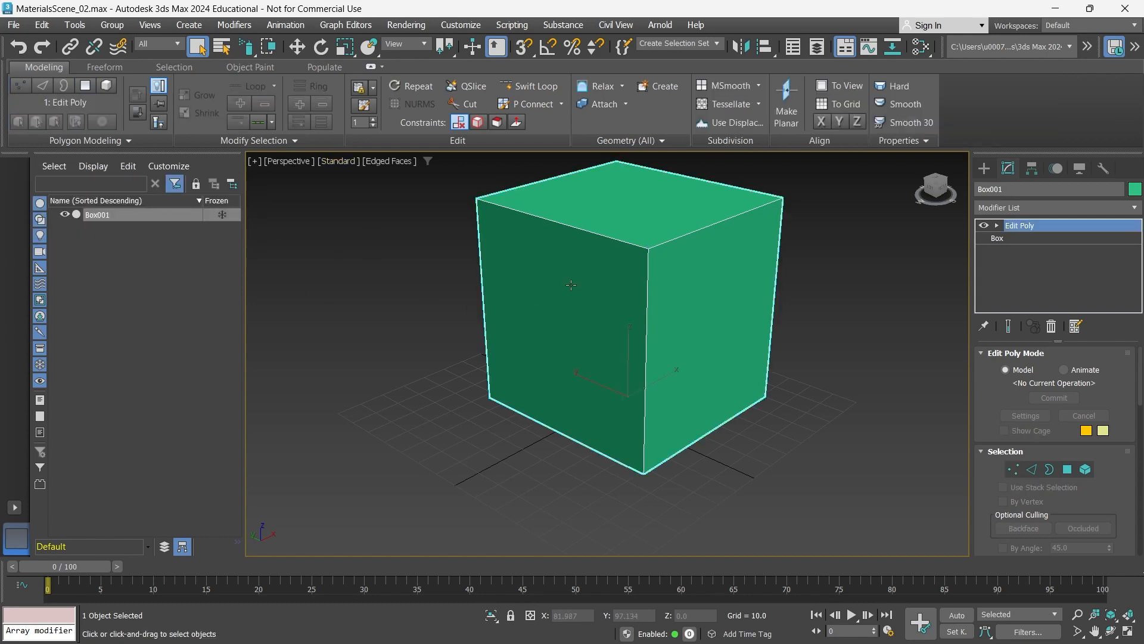
middle_click_drag(663, 257, 661, 383, "alt")
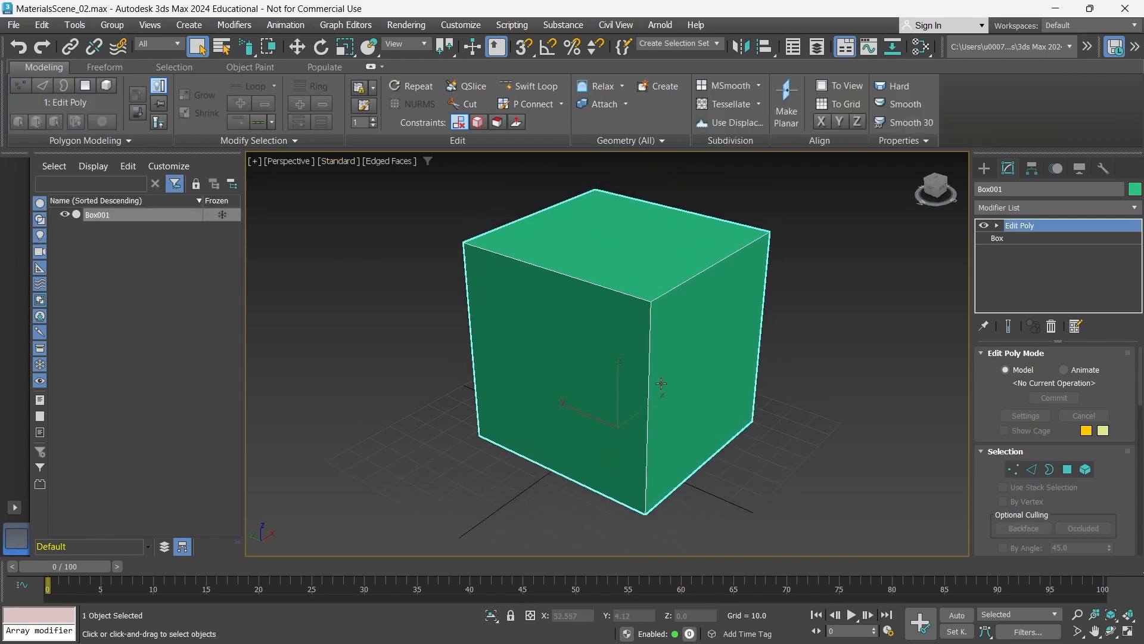
- Browse the available selection, world-space and object-space modifiers for the box without applying one
left_click(1134, 208)
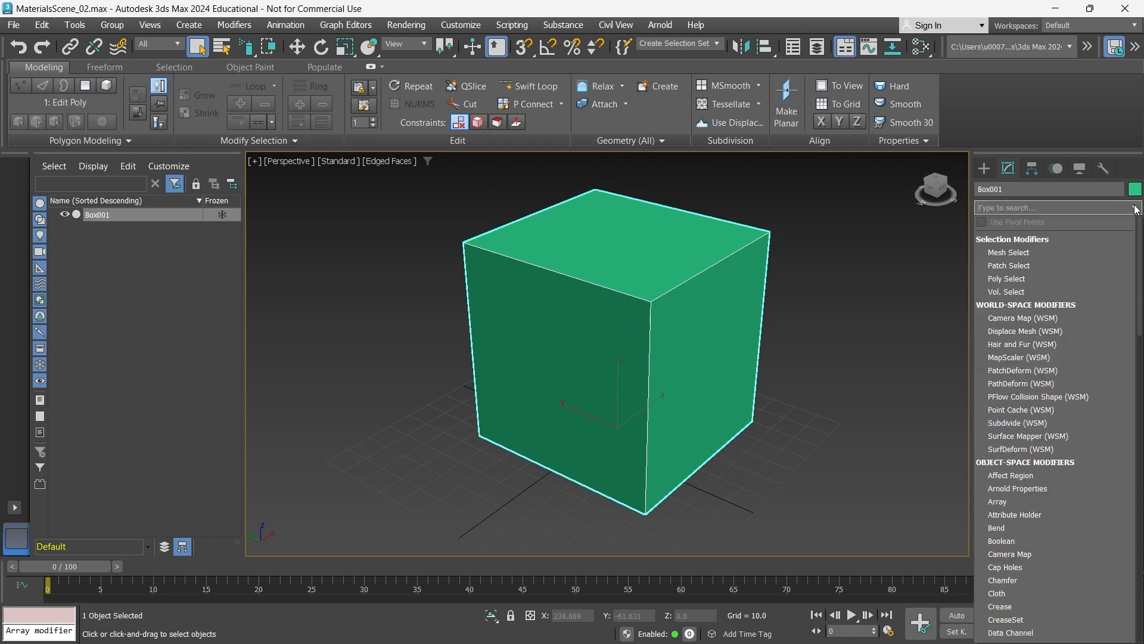
left_click(1128, 208)
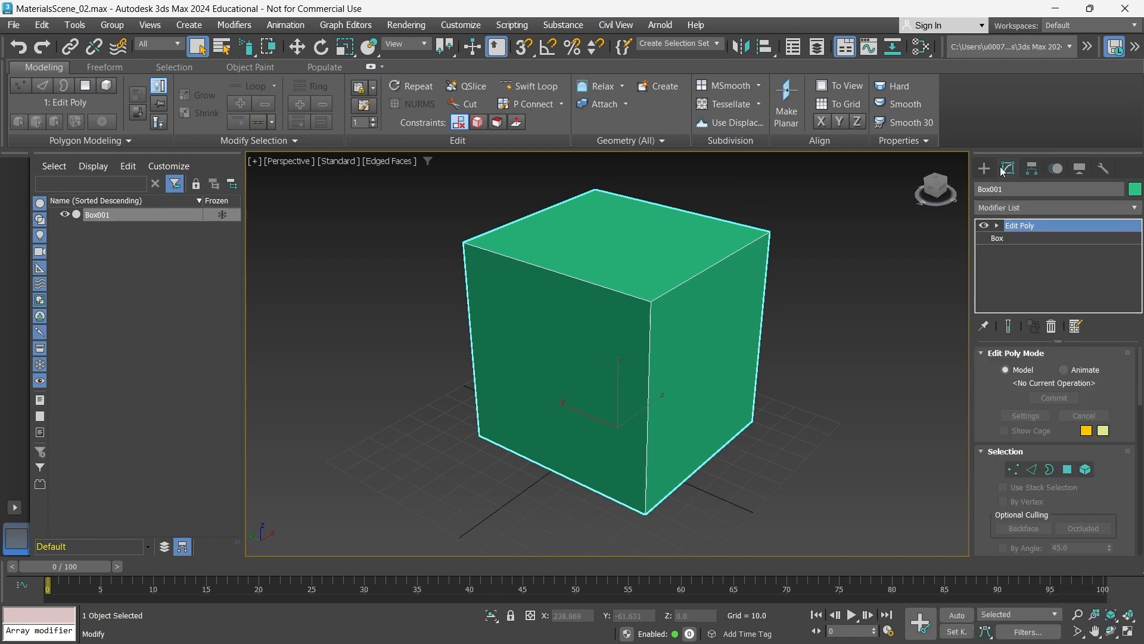
left_click(1126, 209)
scroll(1071, 456, "down", 20)
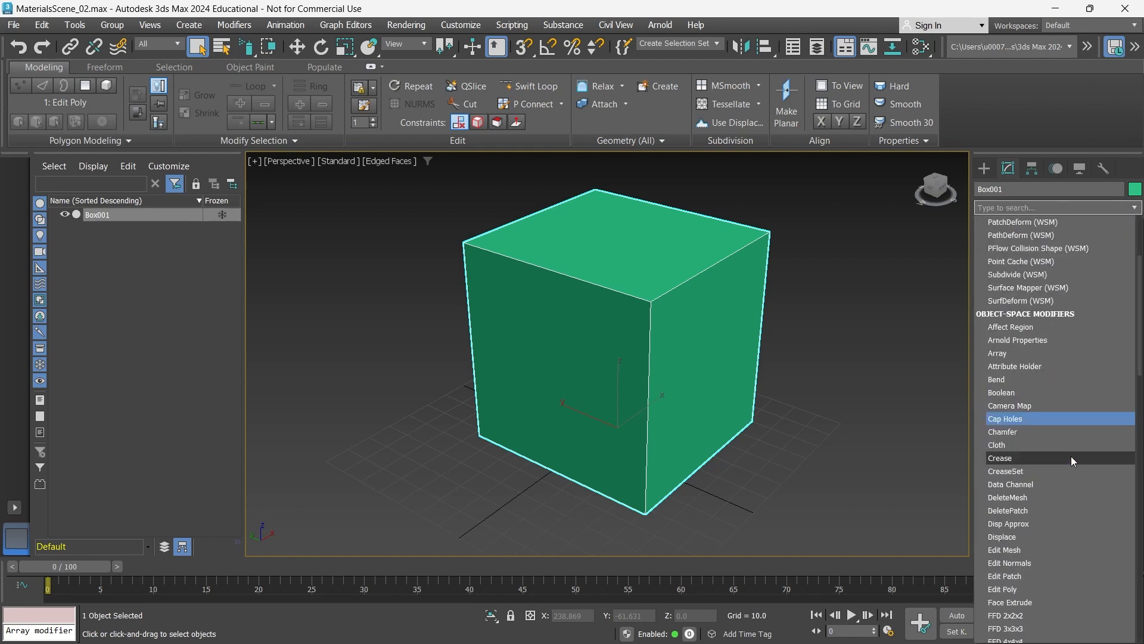
scroll(1067, 463, "down", 6)
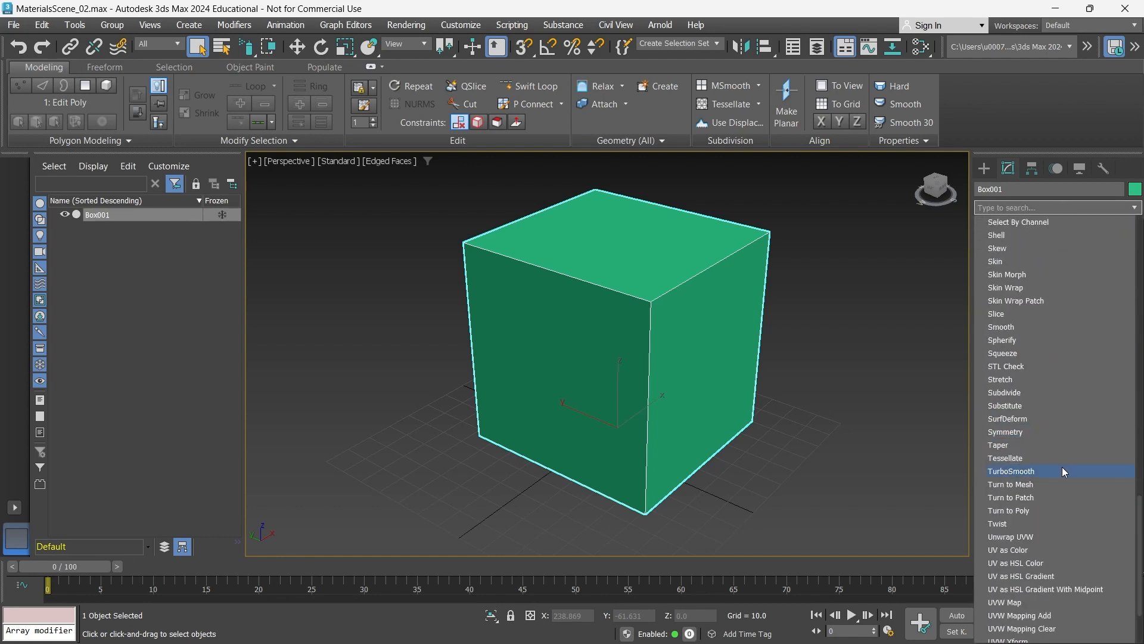
scroll(1059, 467, "up", 5)
scroll(1060, 458, "up", 4)
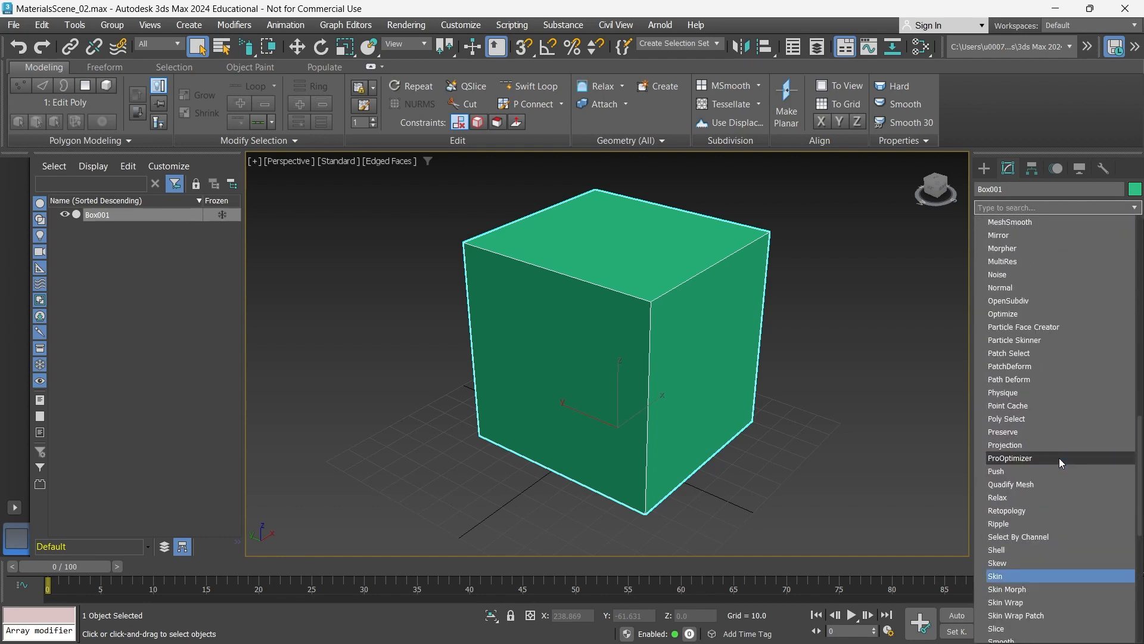
scroll(1059, 432, "up", 7)
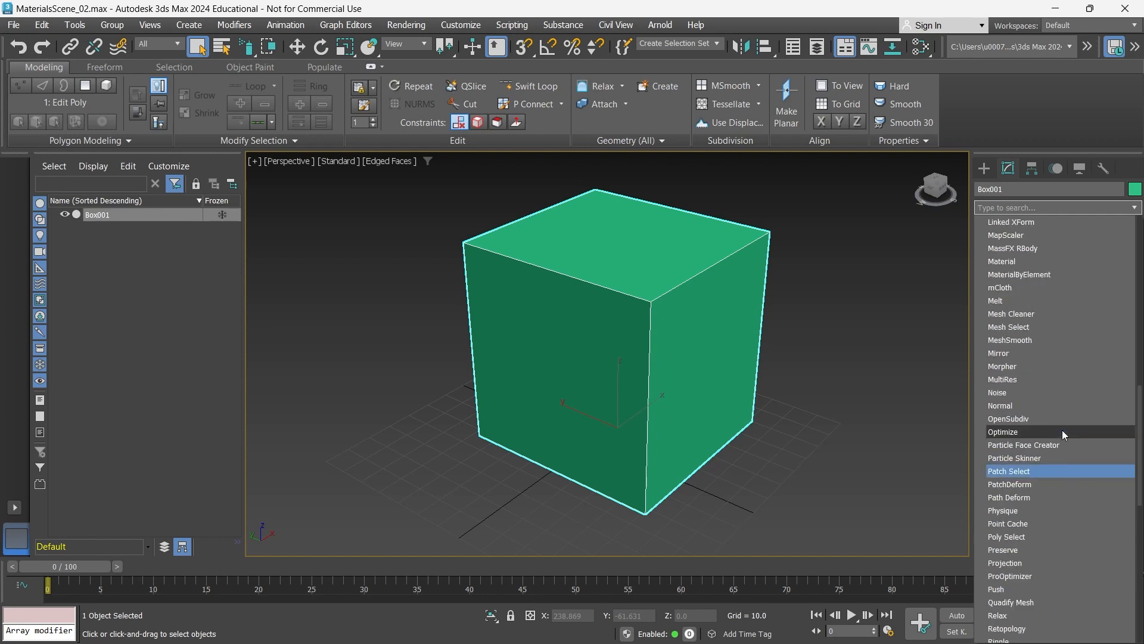
scroll(1054, 436, "up", 5)
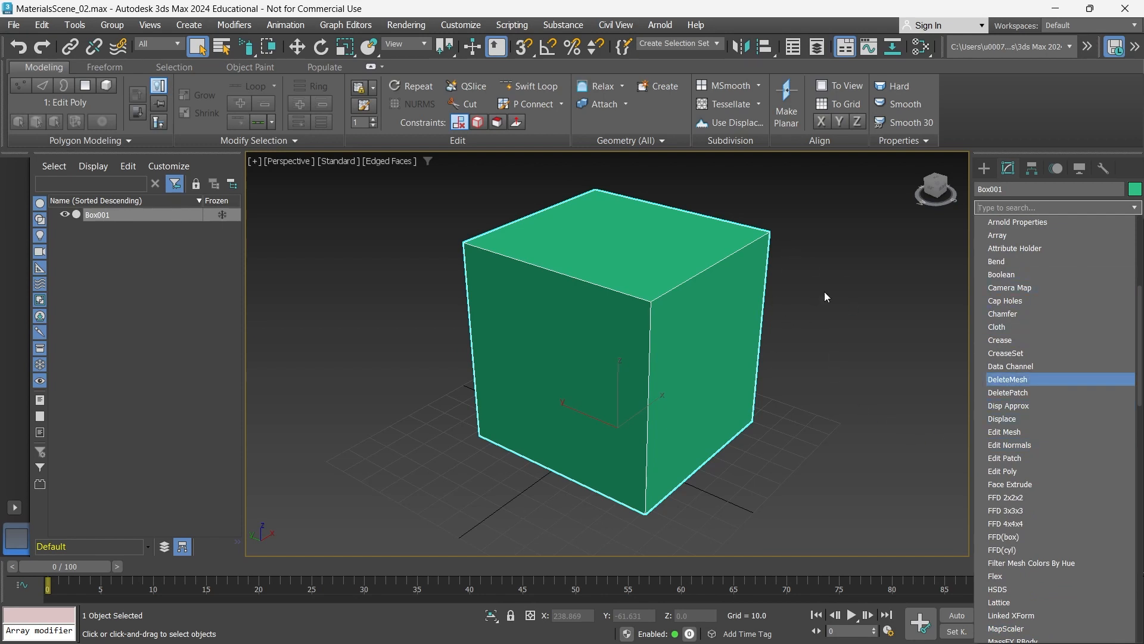
left_click(811, 281)
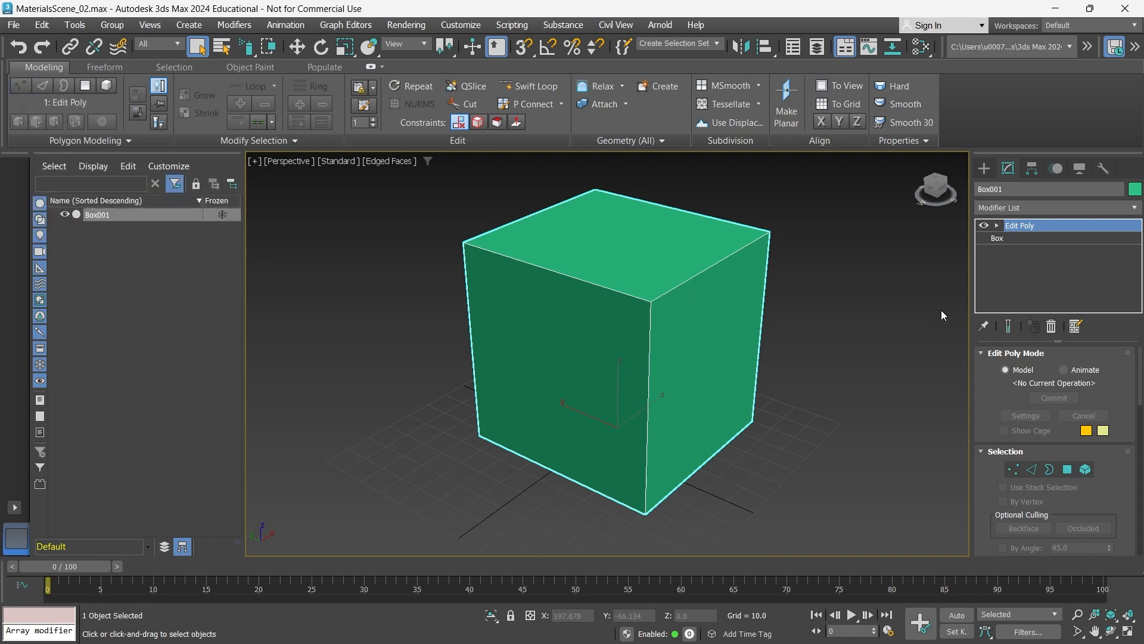
- Set the base box to 28 length segments, 17 width segments and 30 height segments
left_click(1015, 238)
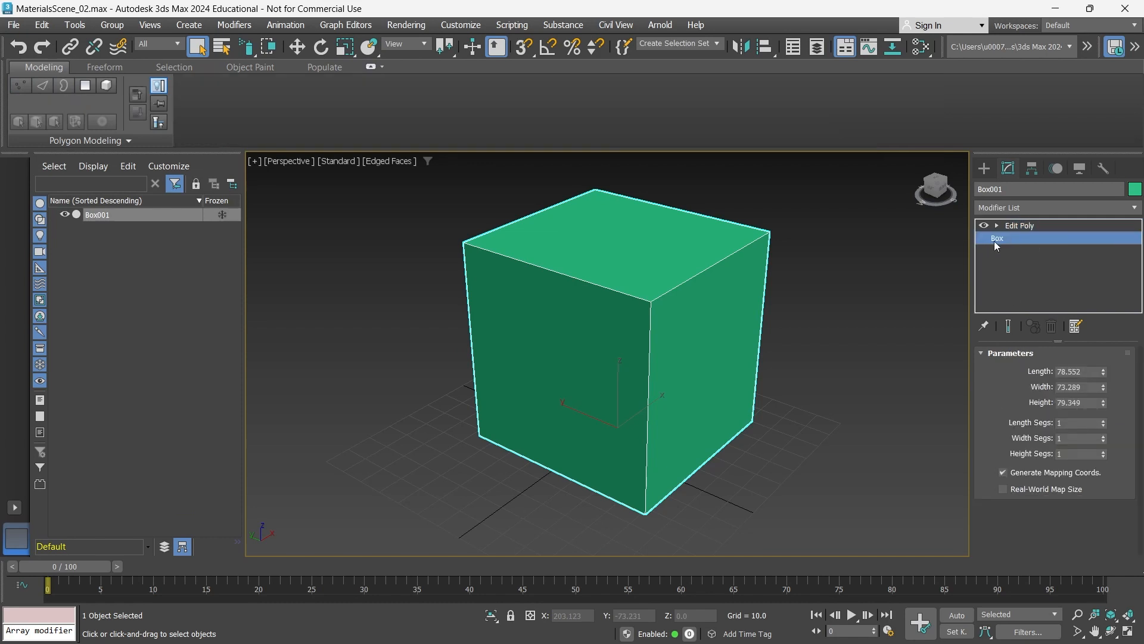
left_click_drag(1103, 439, 1101, 404)
left_click_drag(1103, 454, 1104, 441)
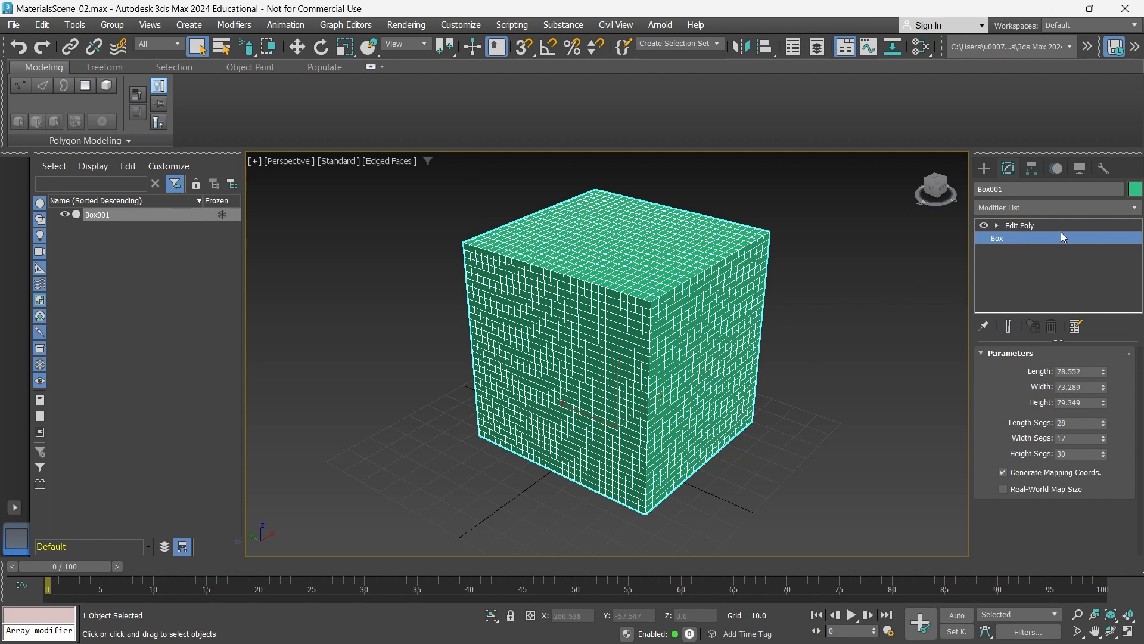
- Add a Bend modifier directly above the base box and set its bend angle to 85.5
left_click(1135, 208)
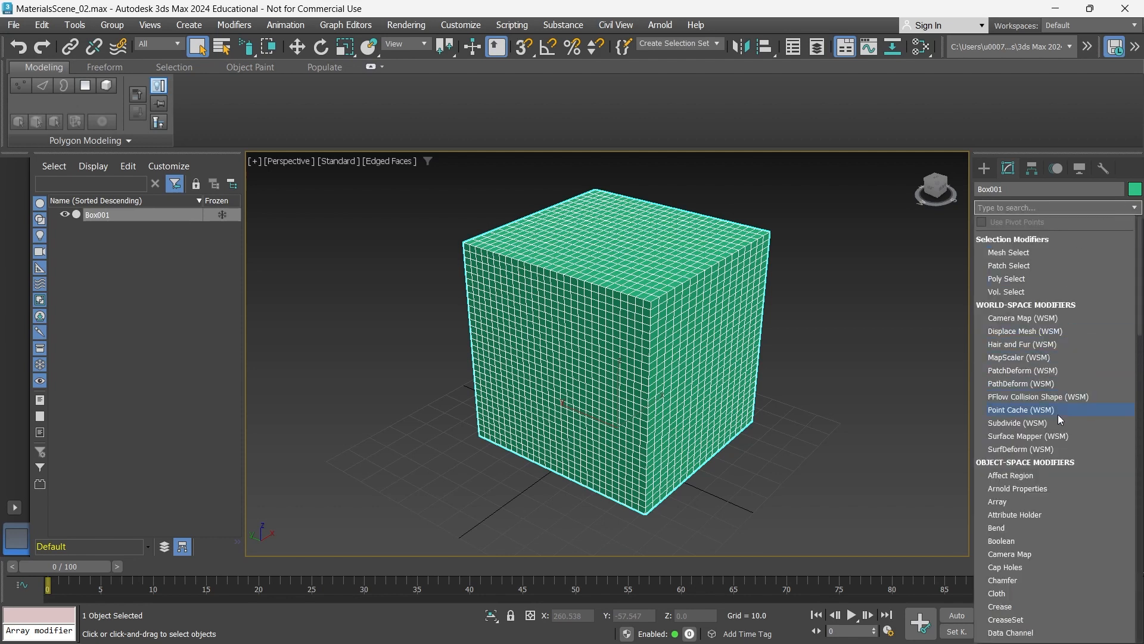
left_click(1051, 526)
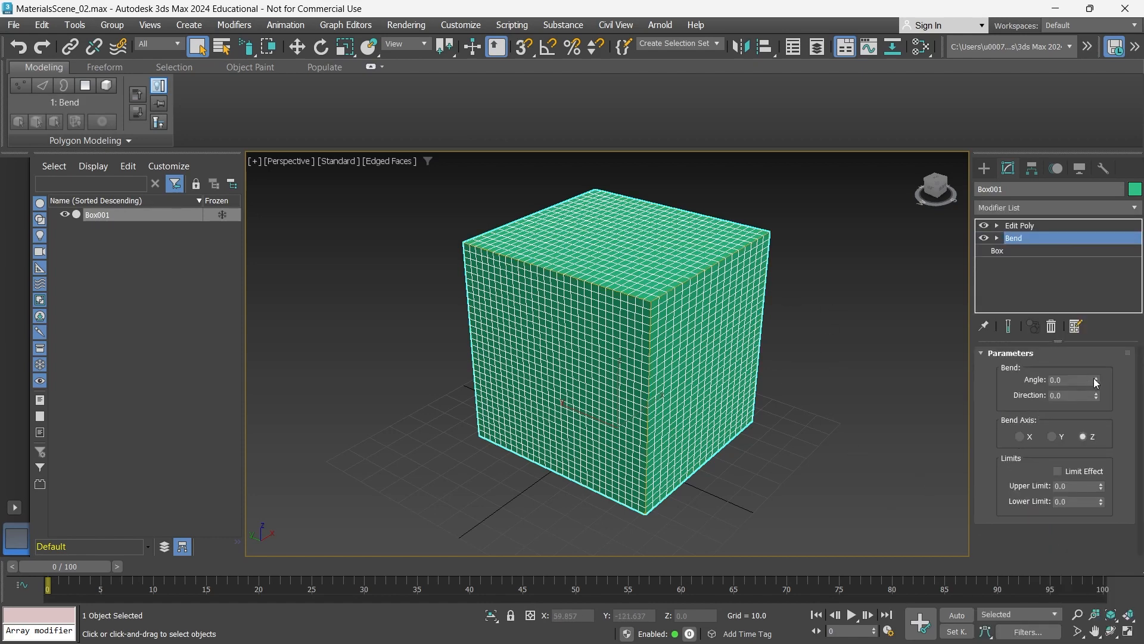
left_click_drag(1095, 382, 1096, 277)
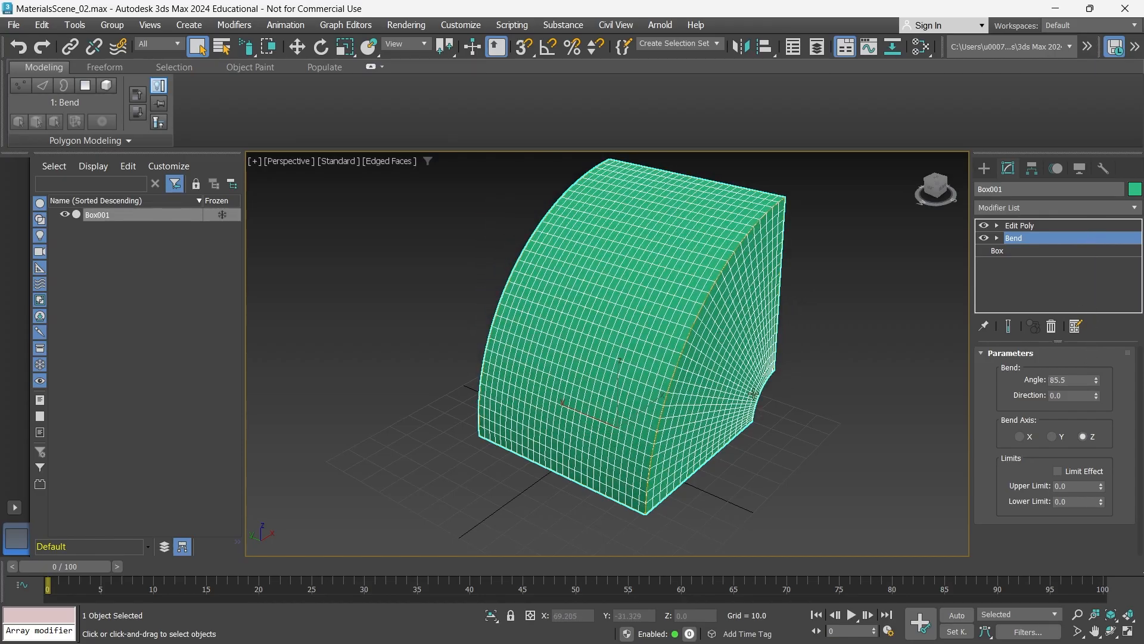
middle_click_drag(753, 394, 602, 363)
right_click(735, 417)
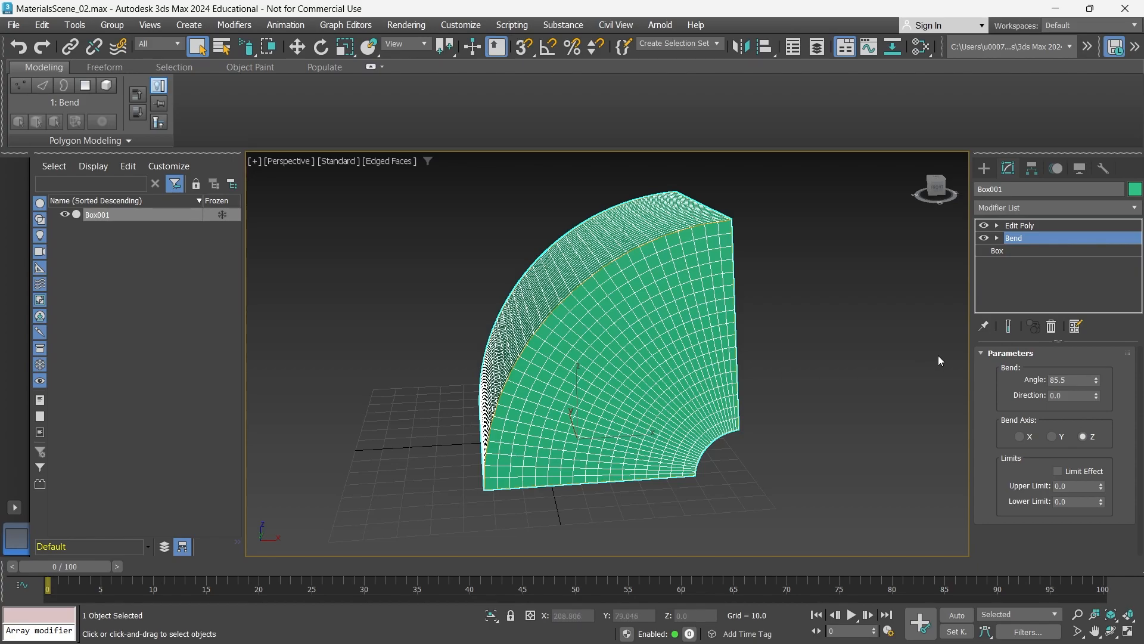
- Set the bend direction to 45.5 and try the X and Y bend axes before returning to Z
left_click_drag(1096, 398, 1095, 344)
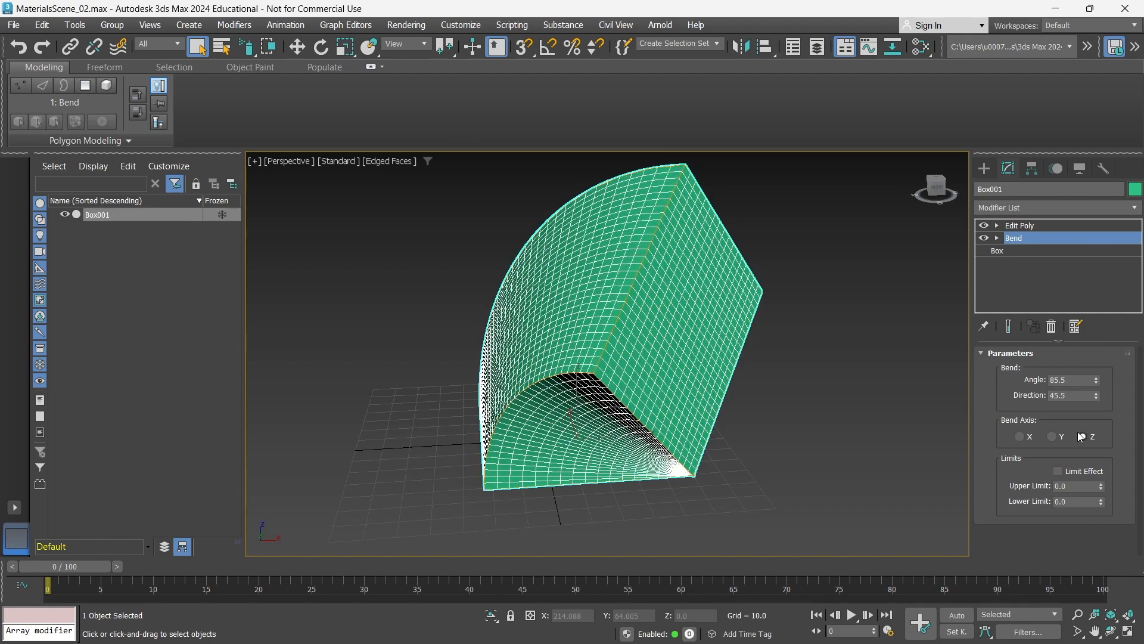
left_click(1051, 437)
left_click(1021, 437)
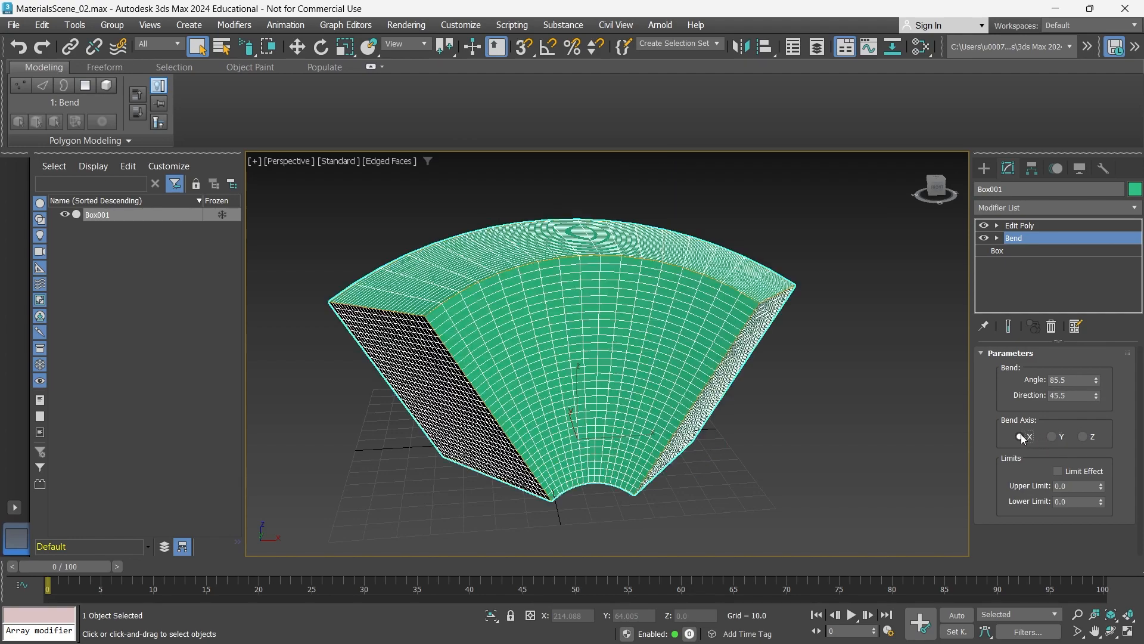
left_click(1051, 437)
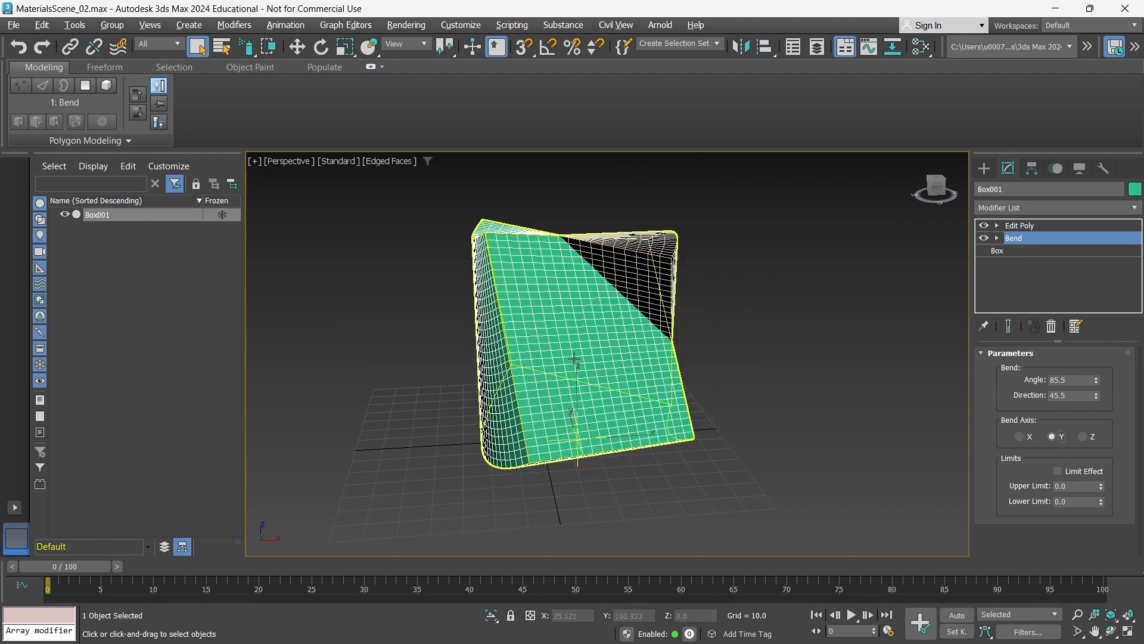
left_click(1081, 436)
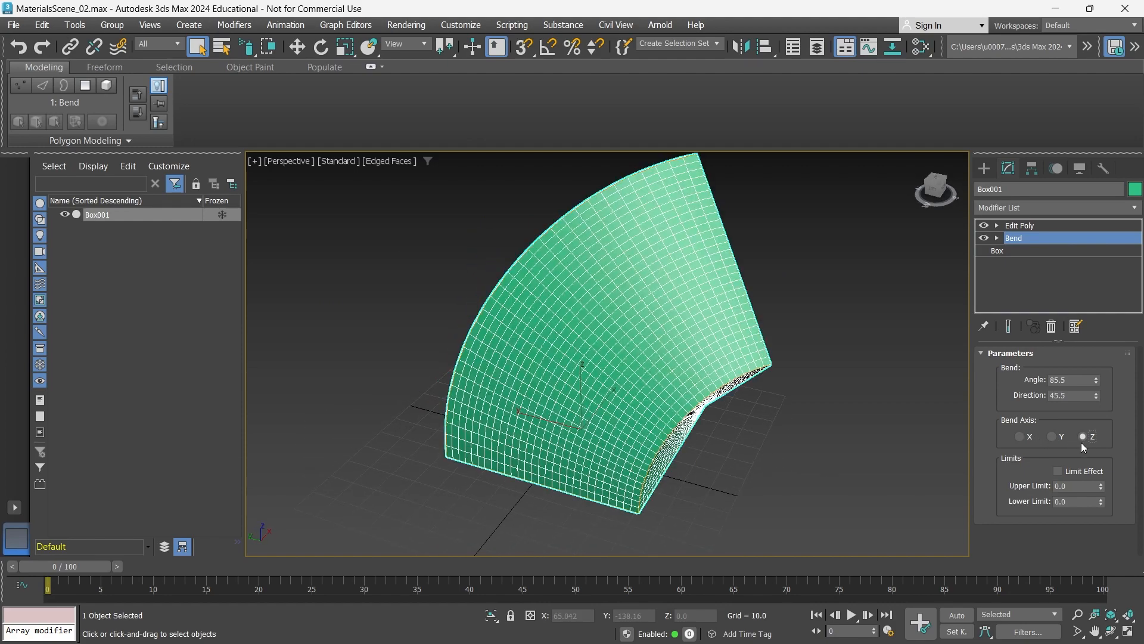
middle_click_drag(770, 398, 723, 417, "alt")
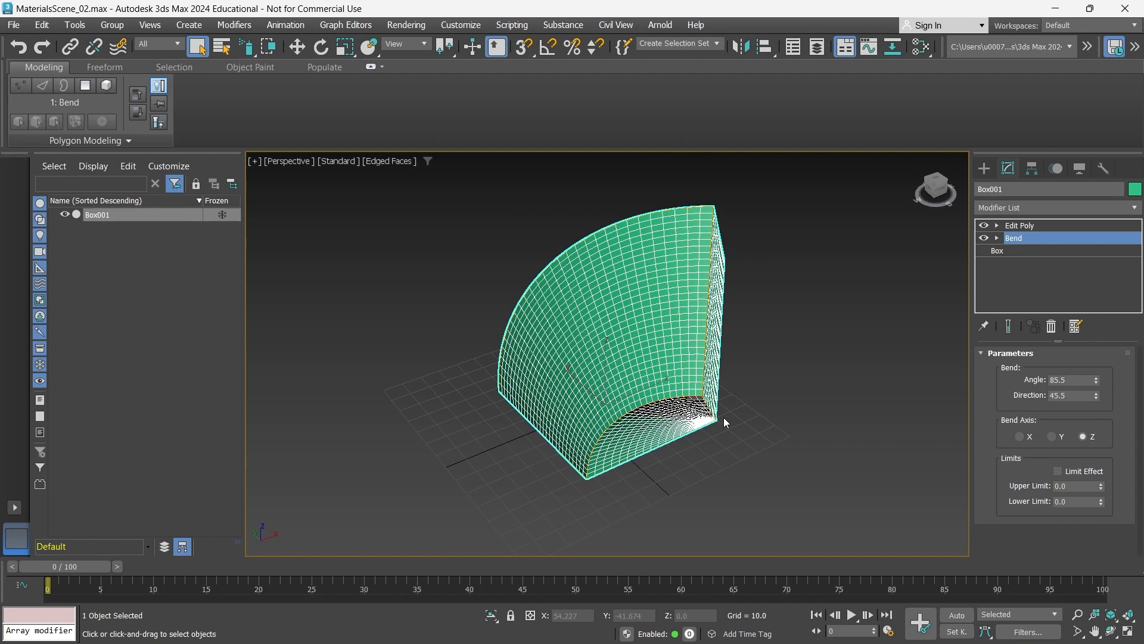
- Try manipulating the Bend modifier's gizmo at sub-object level, and place Bend above Edit Poly in the modifier stack
left_click(996, 238)
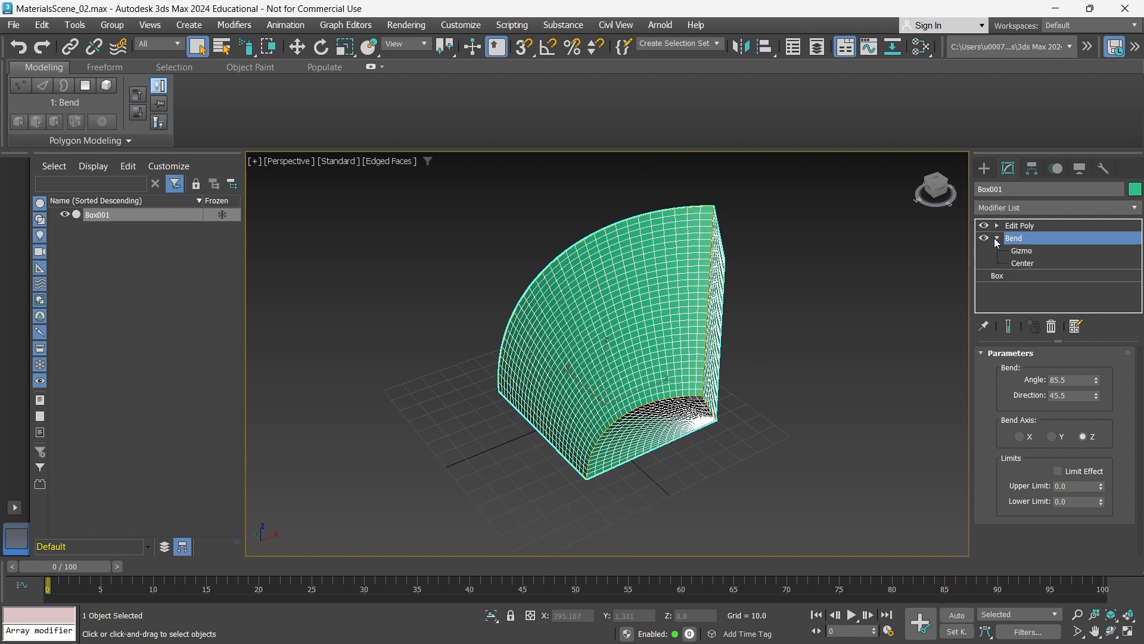
left_click(1023, 253)
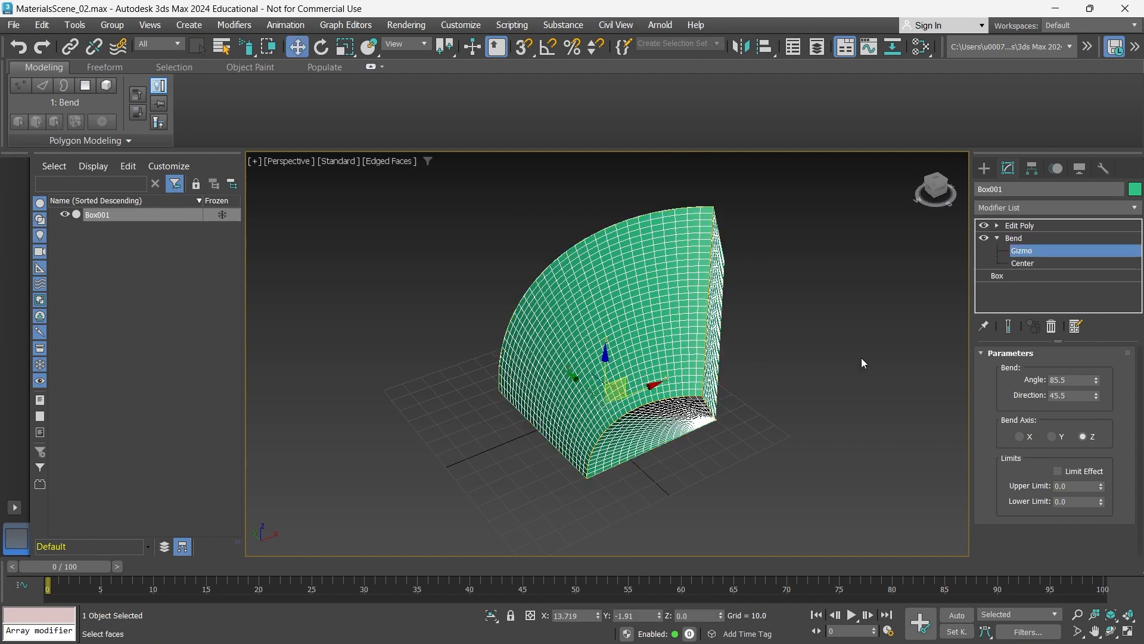
middle_click_drag(607, 412, 633, 405, "alt")
left_click_drag(566, 392, 691, 446)
scroll(691, 446, "down", 3)
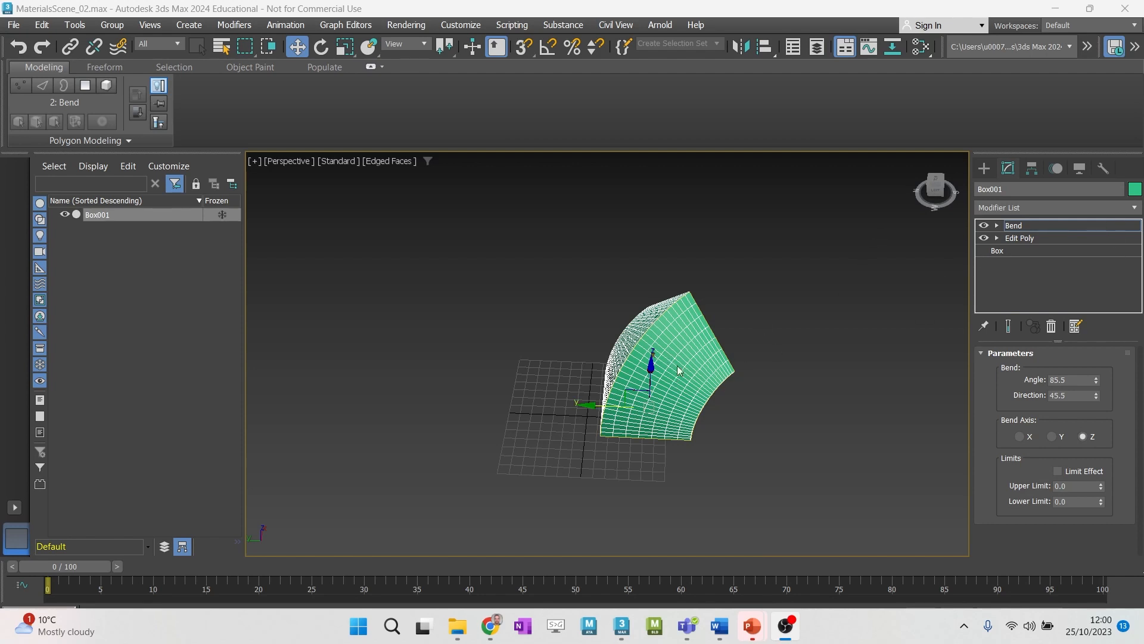
- Find the Mirror modifier by searching for "mir" and add it on top of the bent box
left_click(1134, 208)
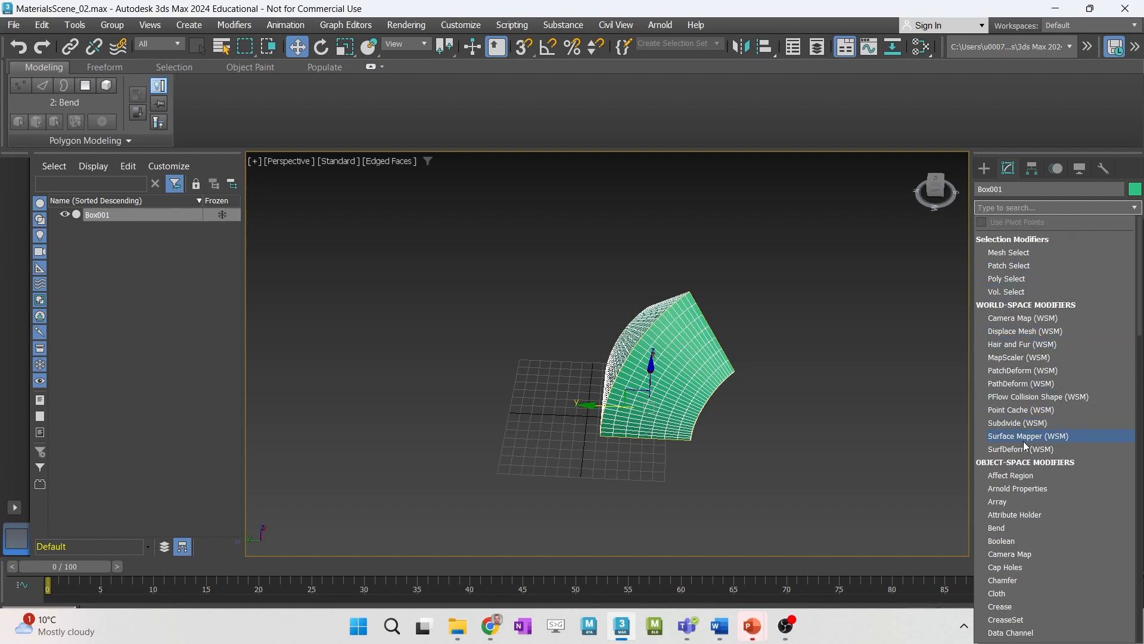
scroll(1021, 439, "down", 10)
scroll(1028, 441, "up", 10)
type("mir")
key("Return")
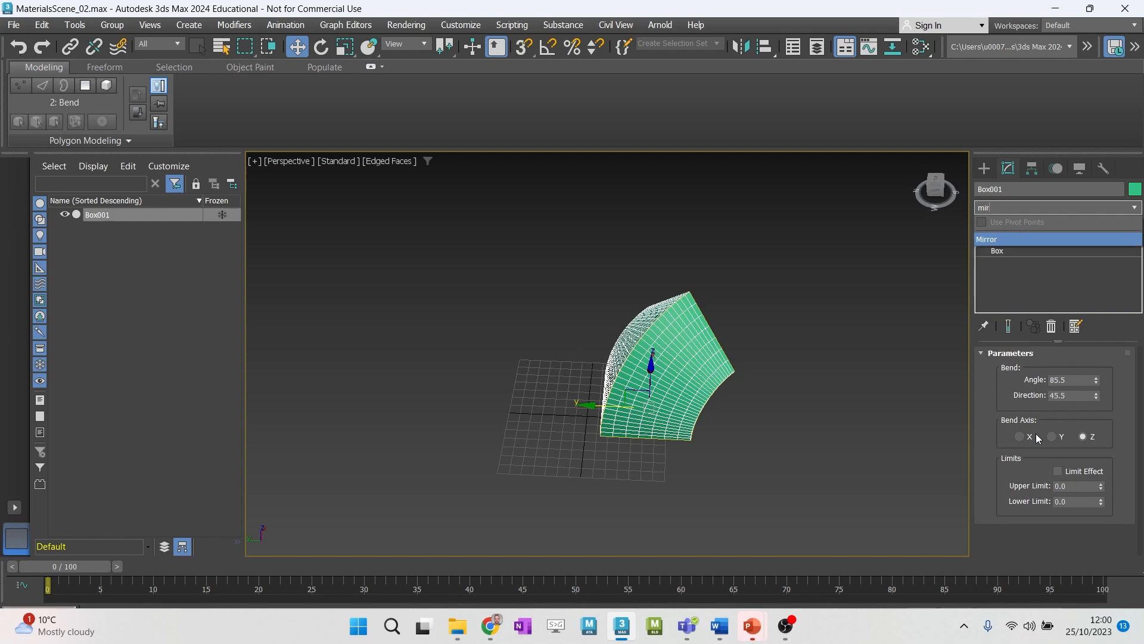
left_click(987, 240)
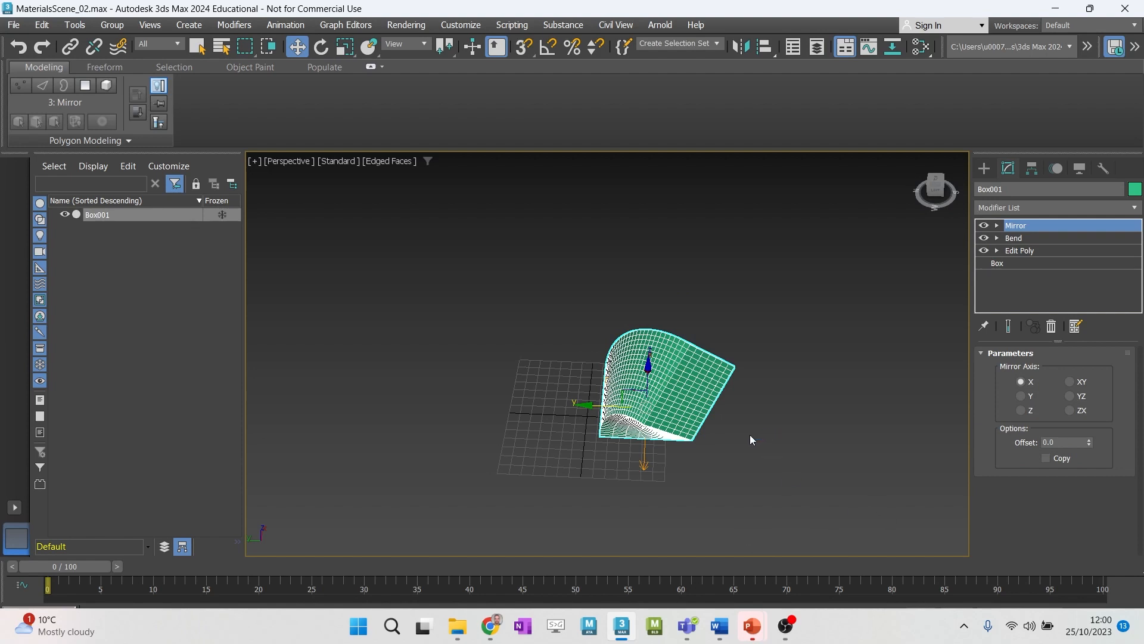
- Enable the Mirror modifier's Copy option so the original bent shape is kept, and inspect both halves from several angles
middle_click_drag(649, 457, 691, 465, "alt")
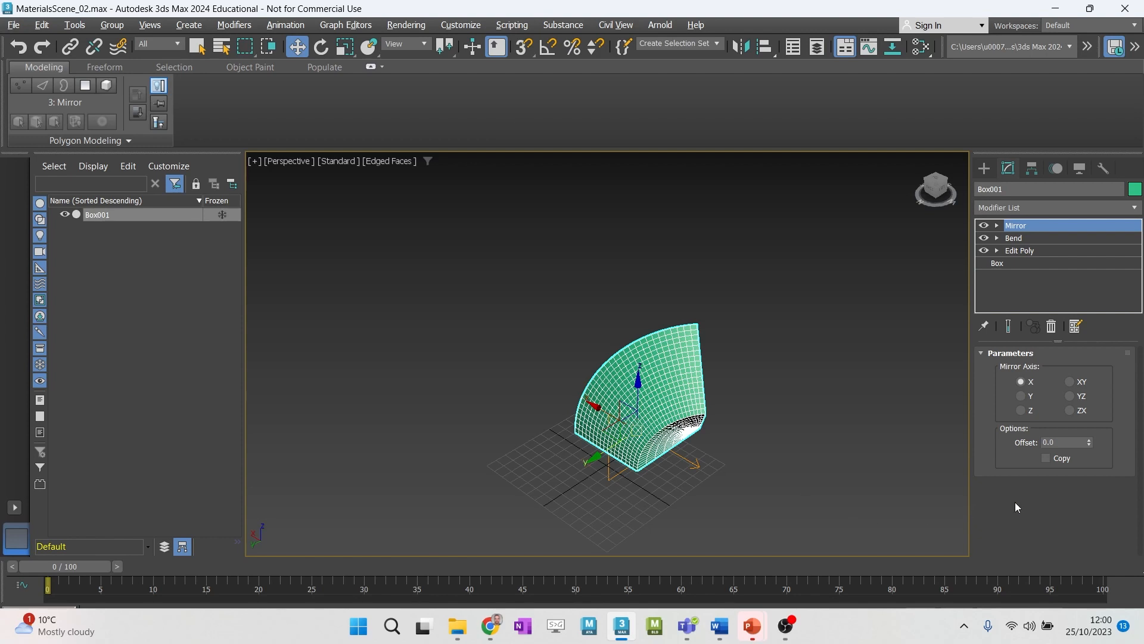
left_click(1046, 458)
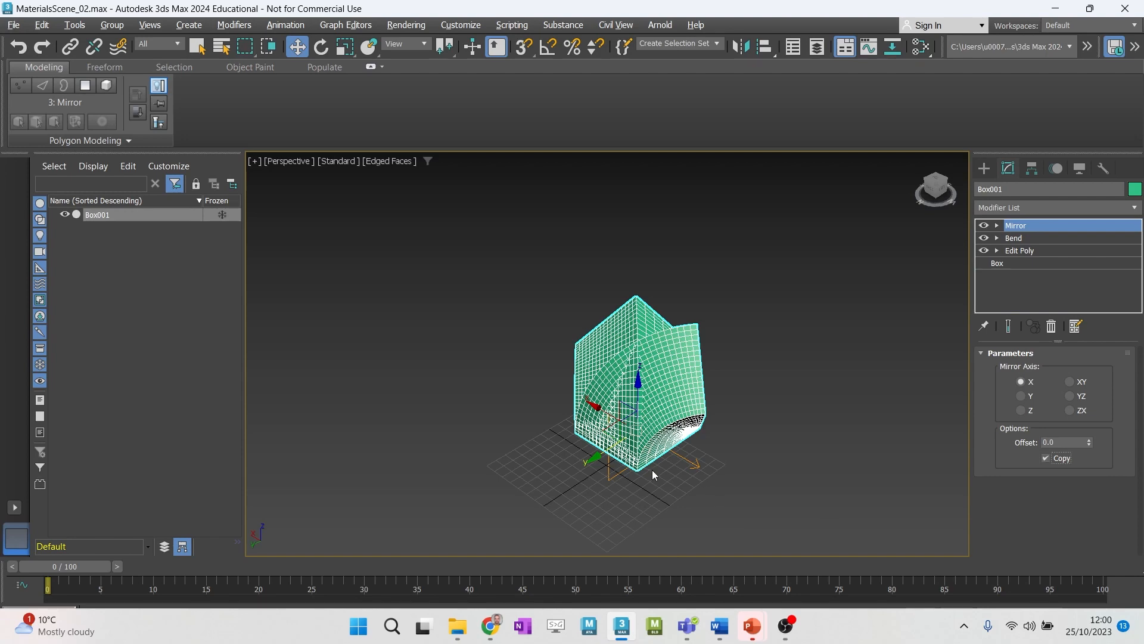
middle_click_drag(651, 469, 680, 480, "alt")
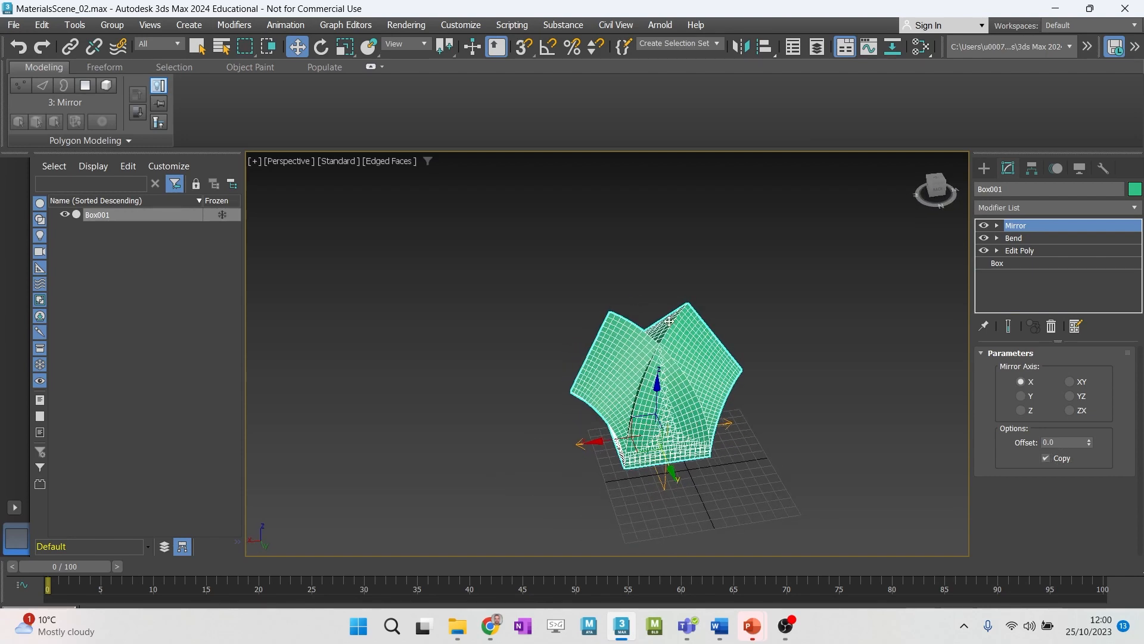
middle_click_drag(726, 445, 700, 433, "alt")
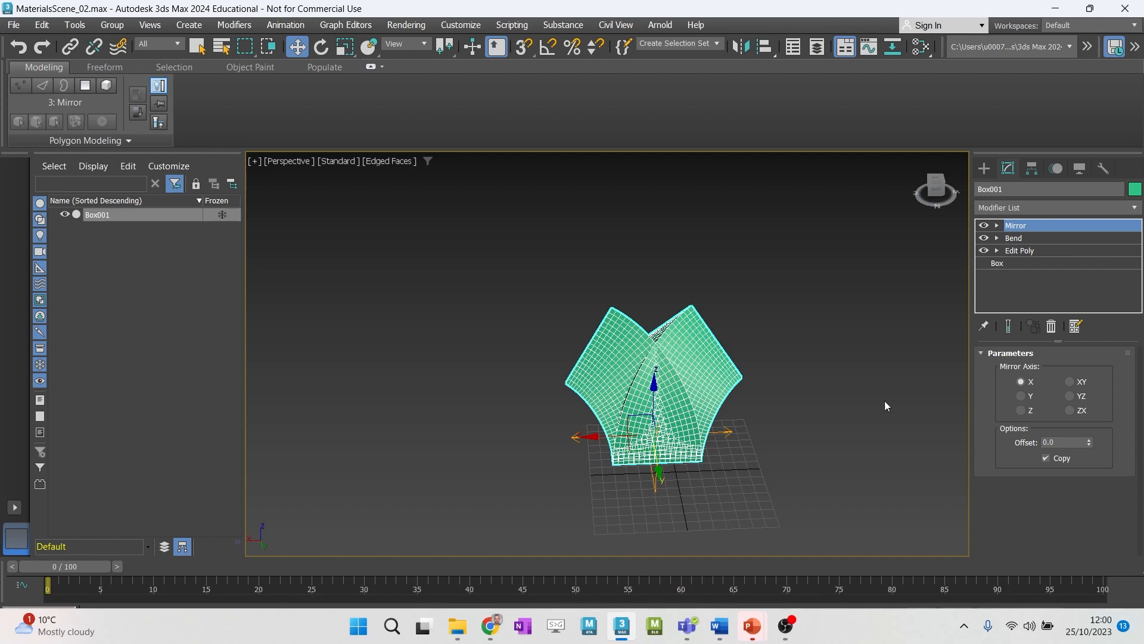
- Compare the X, Z, XY, YZ and ZX mirror axes on the copied shape and settle on the Y axis
left_click(1023, 397)
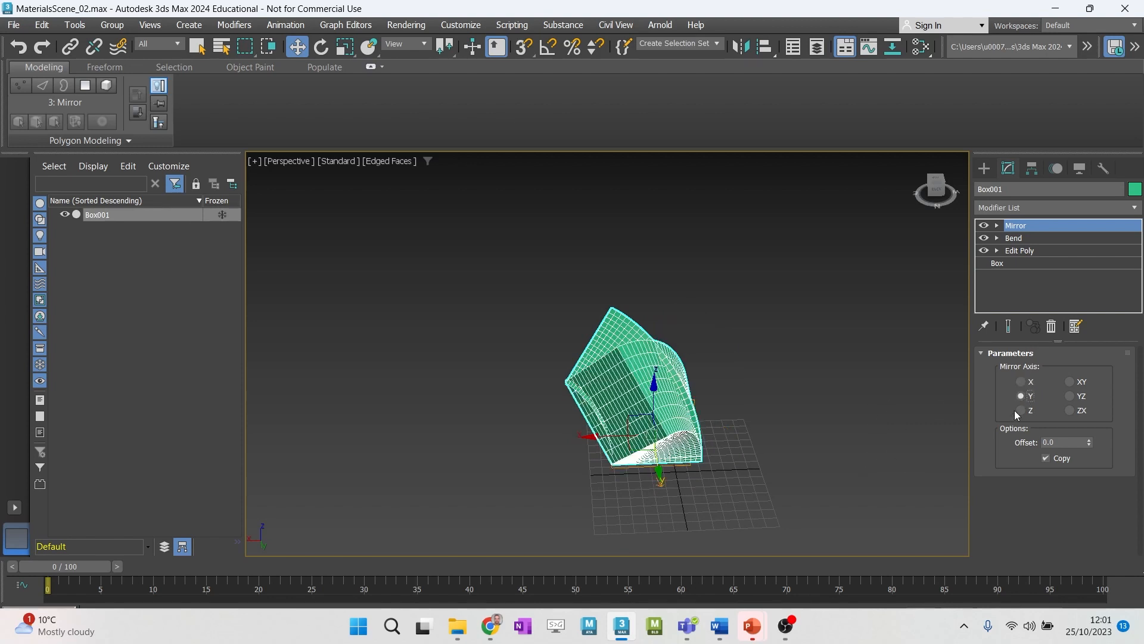
left_click(1021, 410)
middle_click_drag(785, 456, 988, 396, "alt")
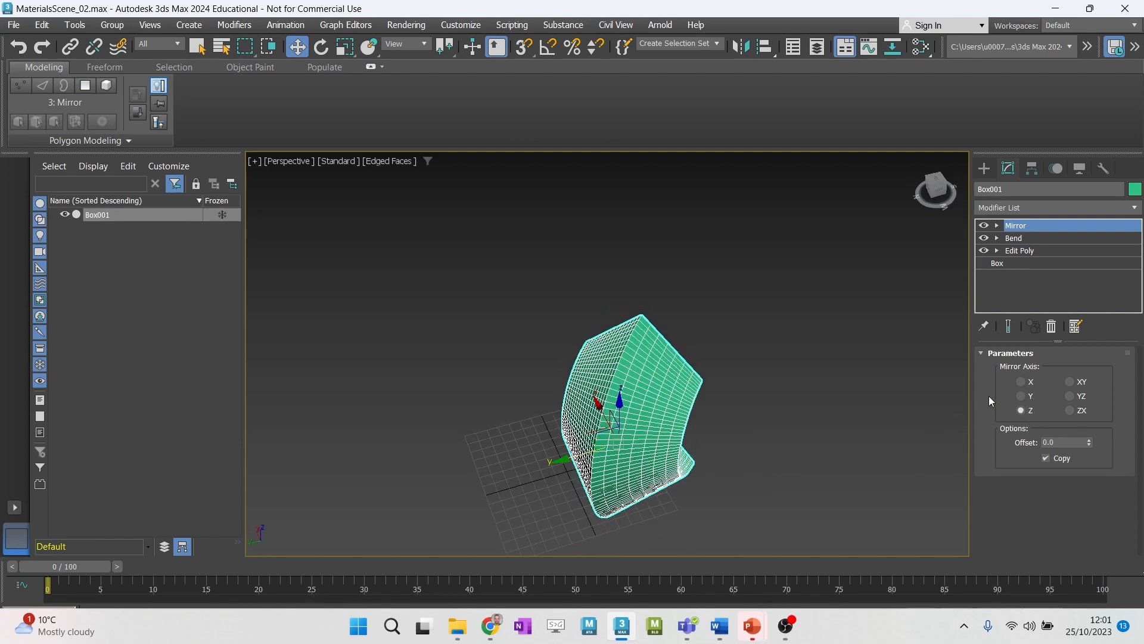
left_click(1021, 382)
middle_click_drag(768, 450, 692, 452, "alt")
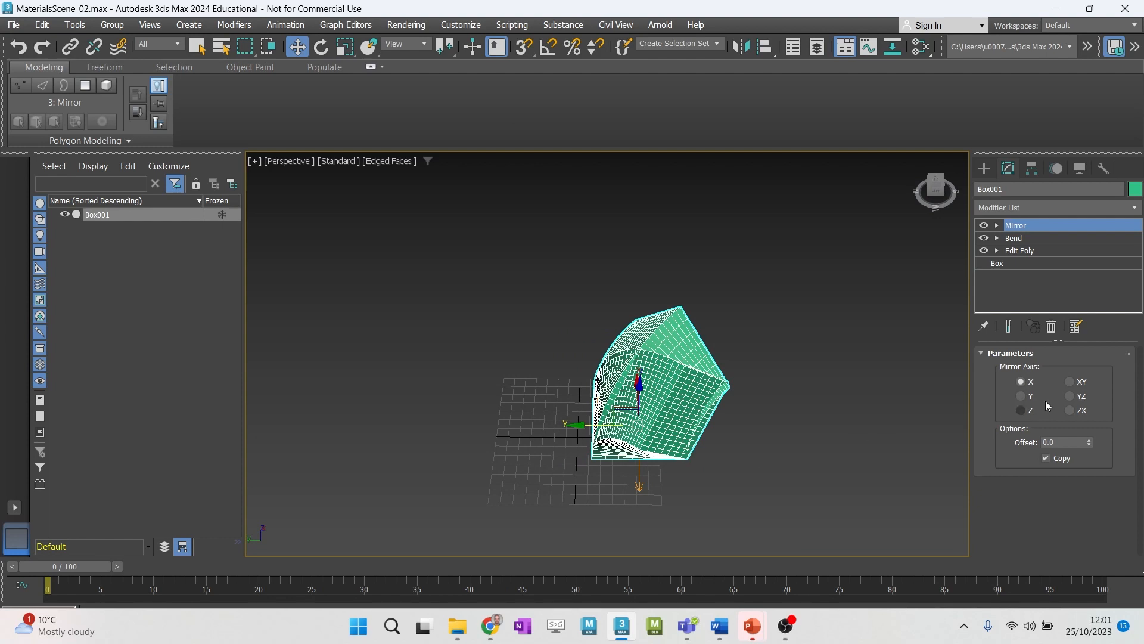
left_click(1069, 382)
left_click(1070, 397)
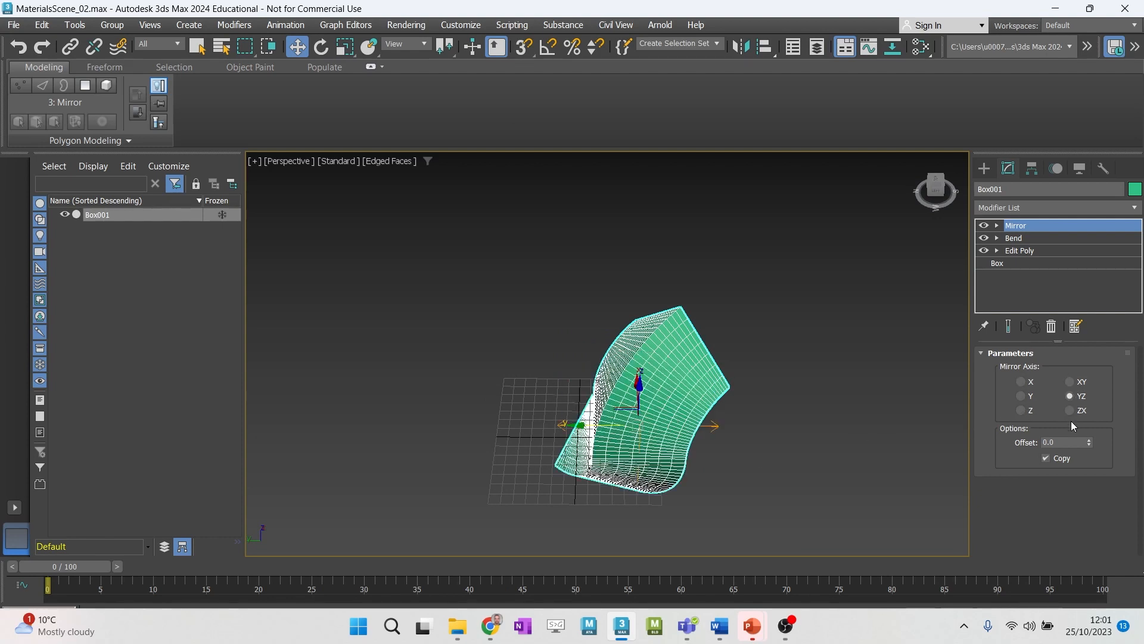
left_click(1070, 411)
left_click(1026, 415)
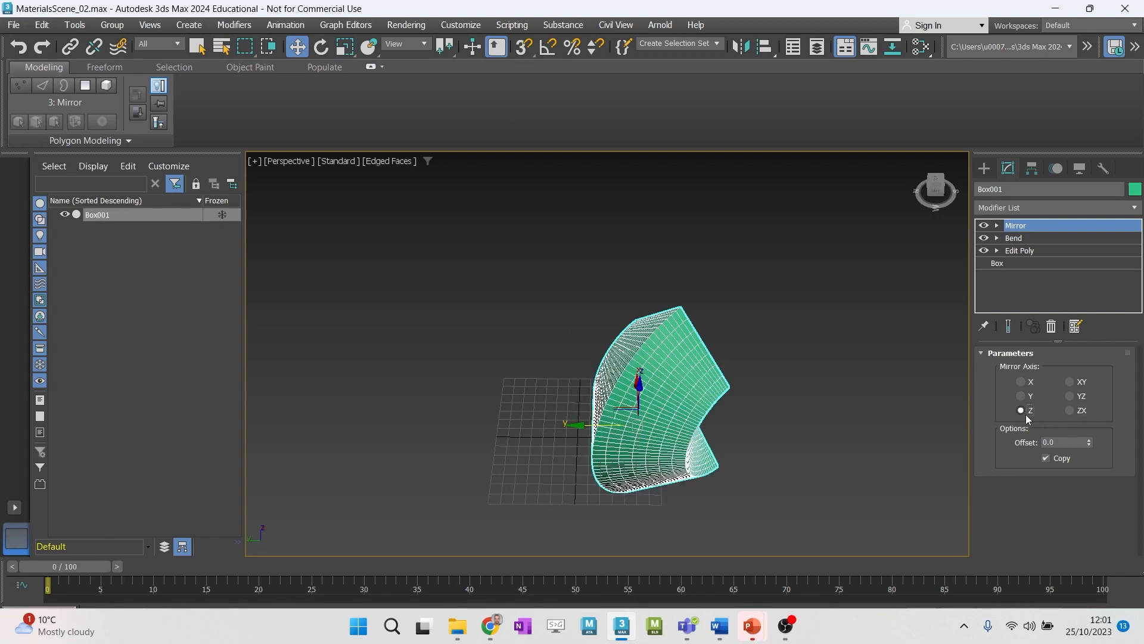
left_click(1021, 396)
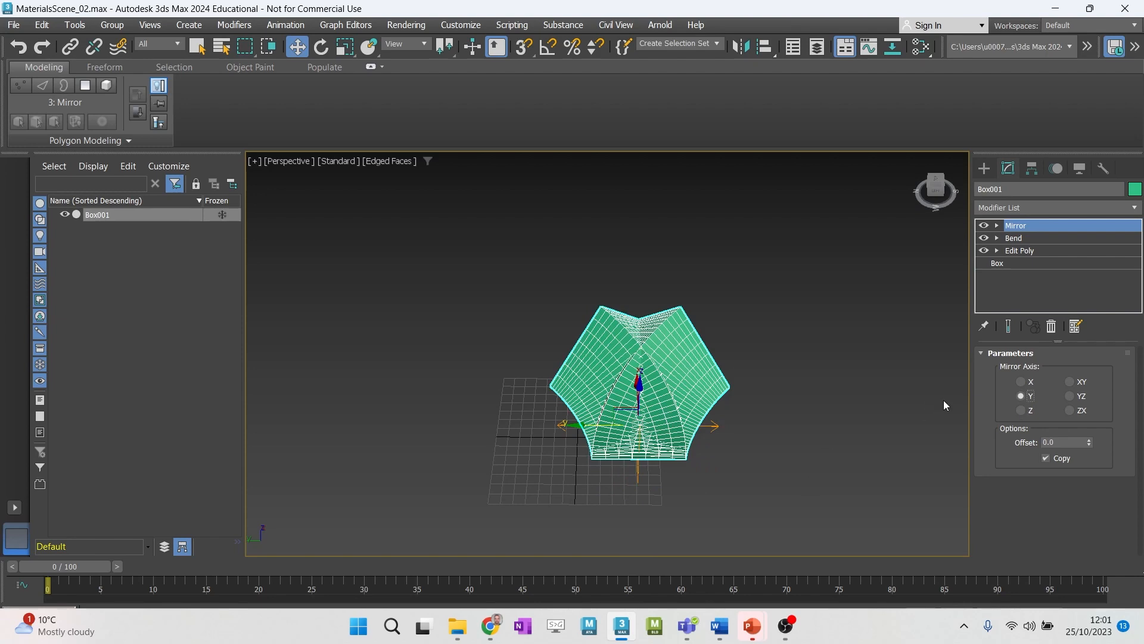
middle_click_drag(606, 447, 643, 403, "alt")
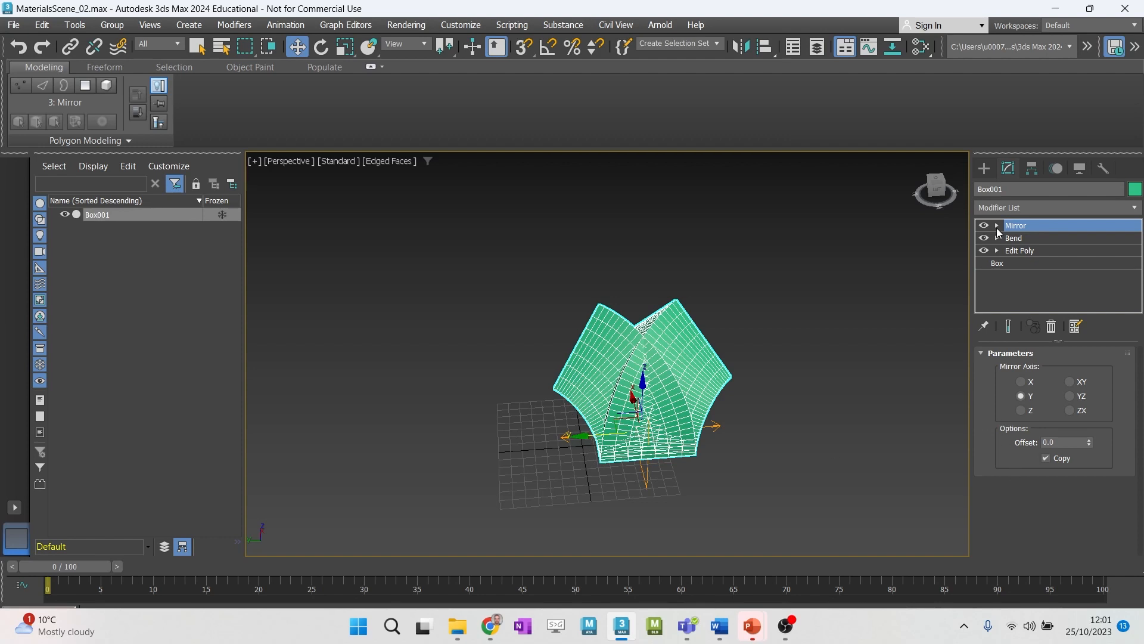
- Move the Mirror Center along the Y axis at sub-object level until the two mirrored halves stand apart
left_click(997, 226)
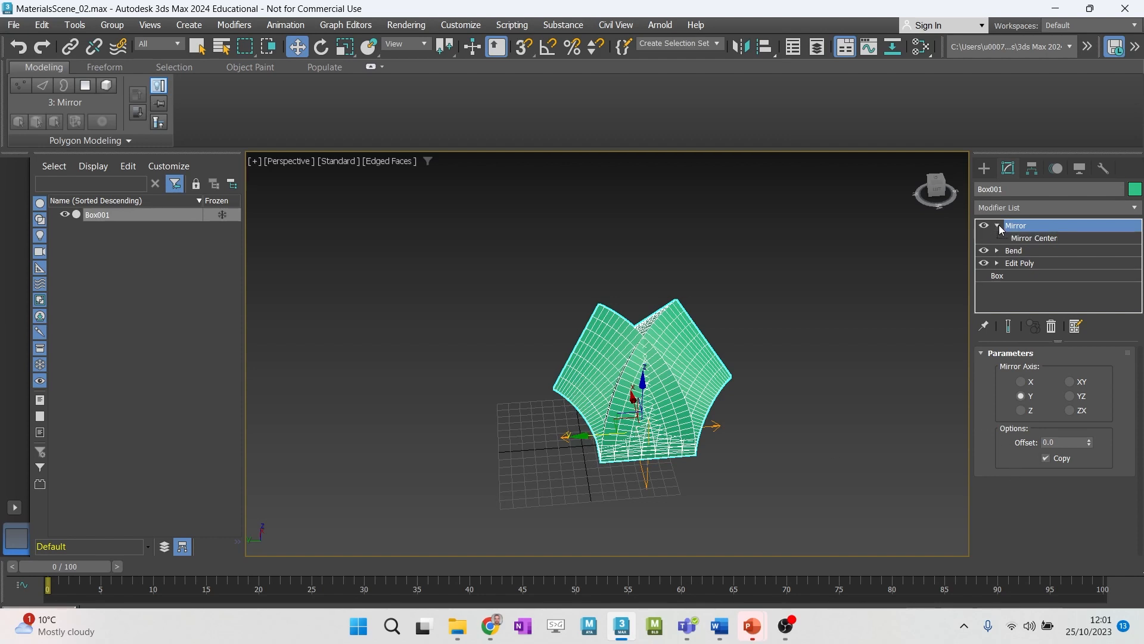
left_click(1034, 238)
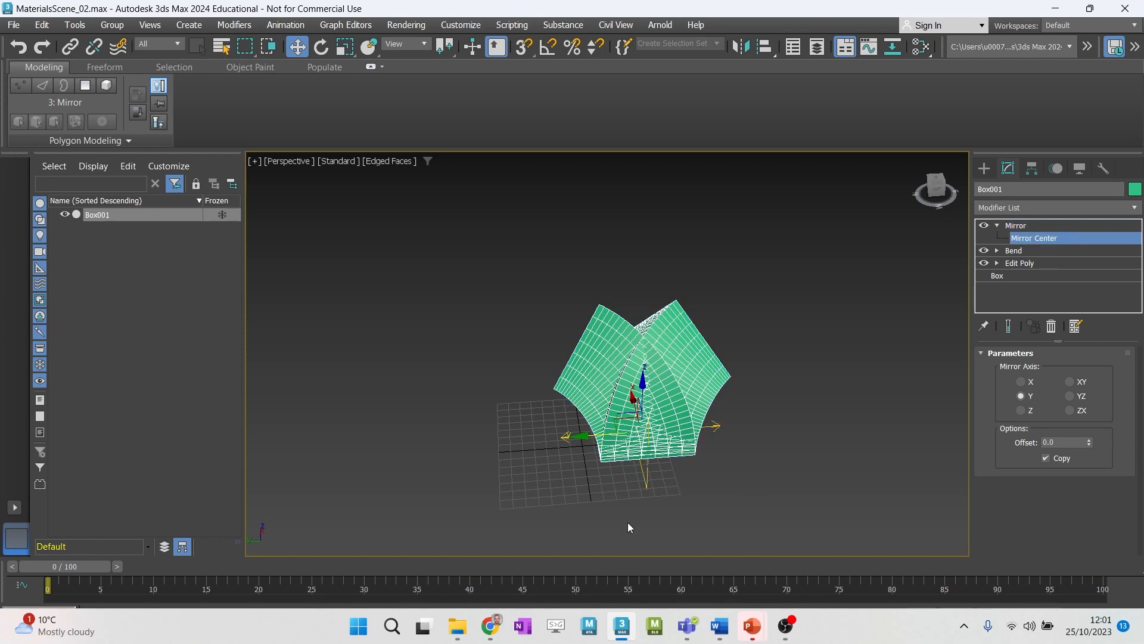
left_click_drag(583, 448, 527, 449)
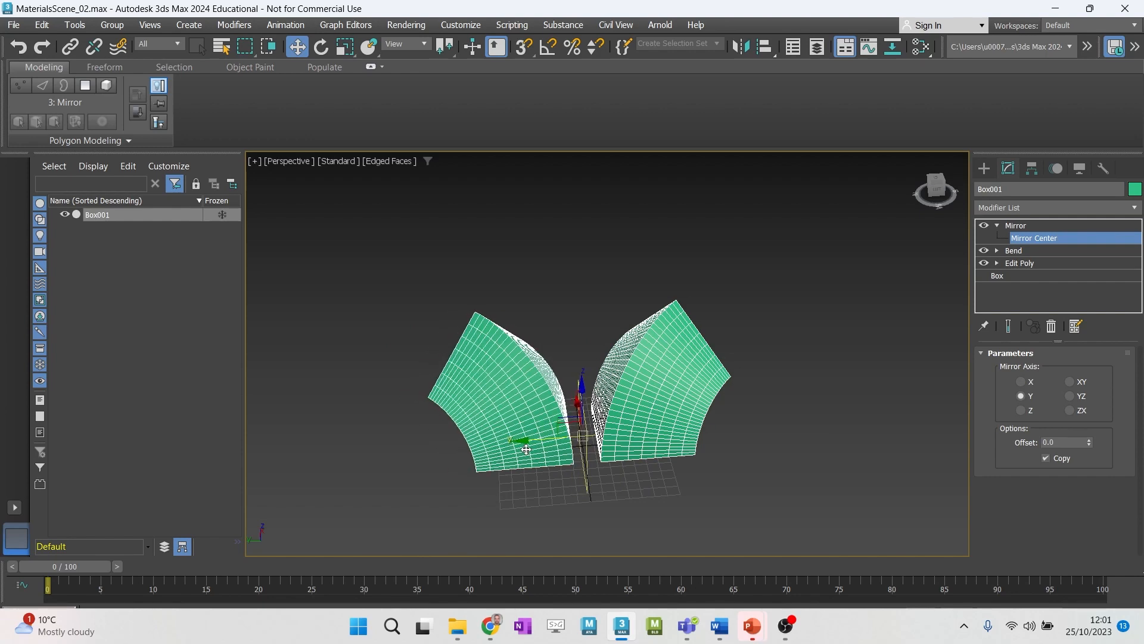
middle_click_drag(630, 432, 629, 426, "alt")
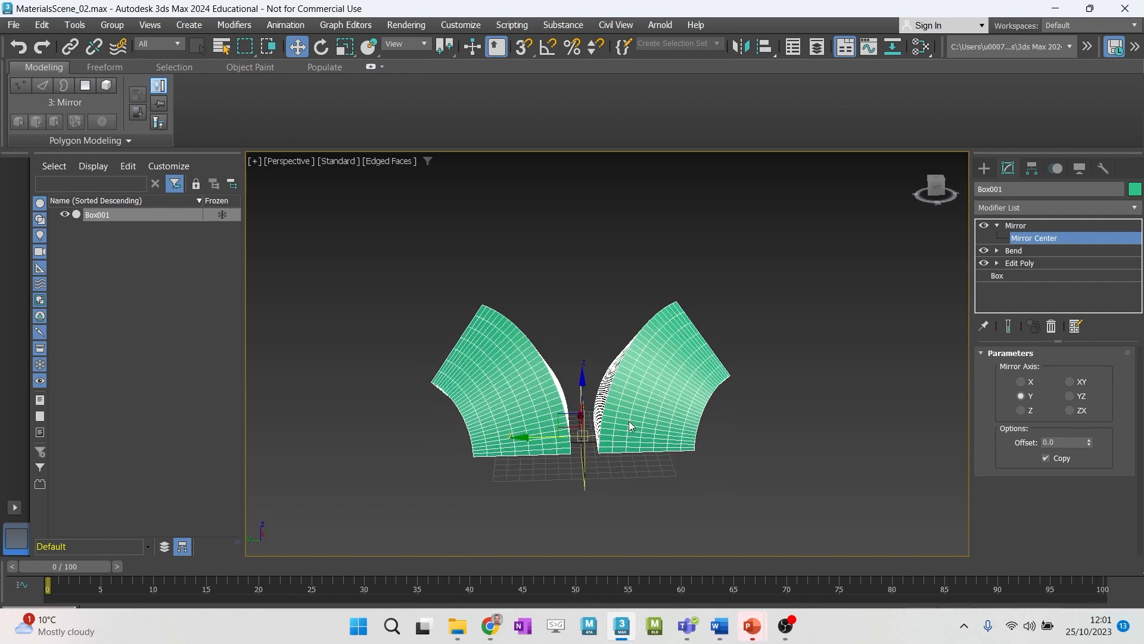
- Turn on snapping and, in the Top view, snap the Mirror Center to a grid intersection on the horizontal origin line
key("alt+w")
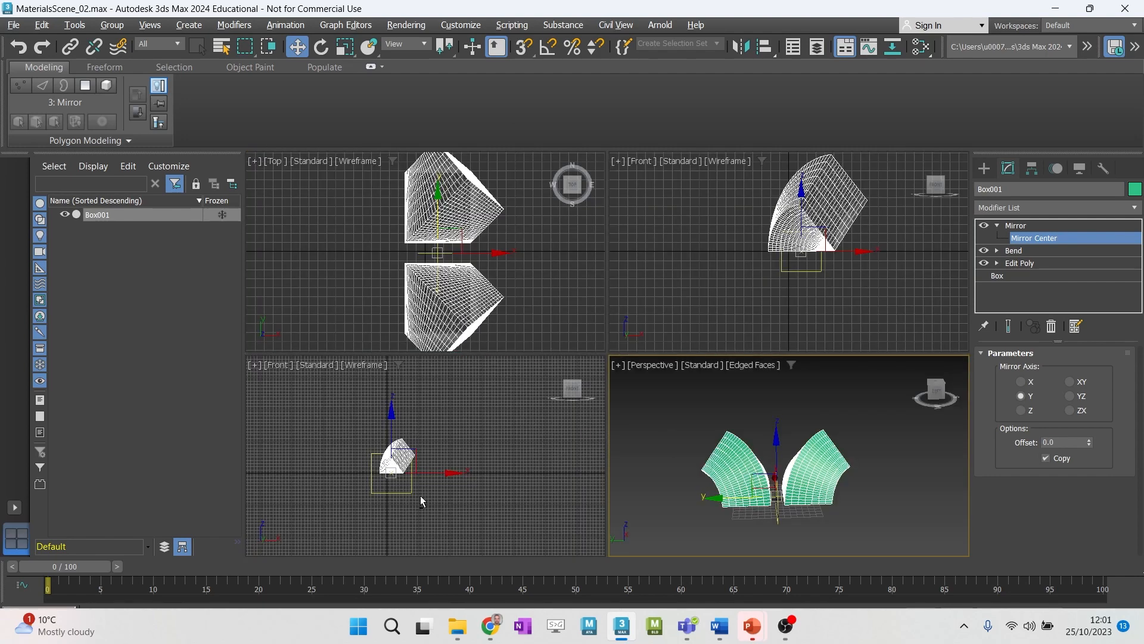
key("alt+w")
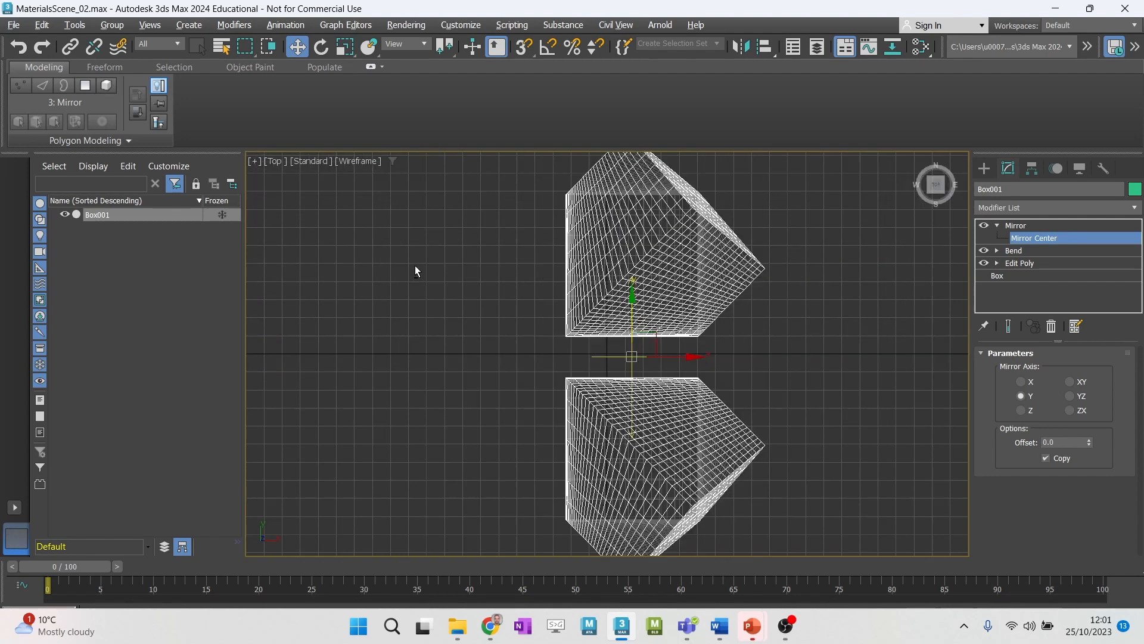
scroll(596, 359, "up", 5)
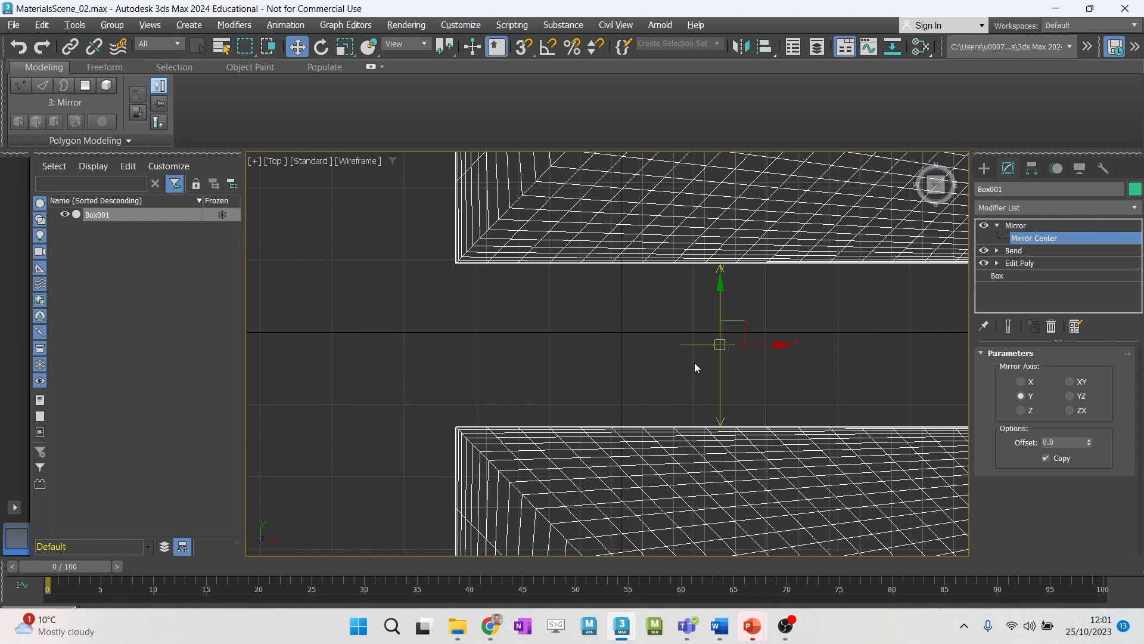
left_click(524, 45)
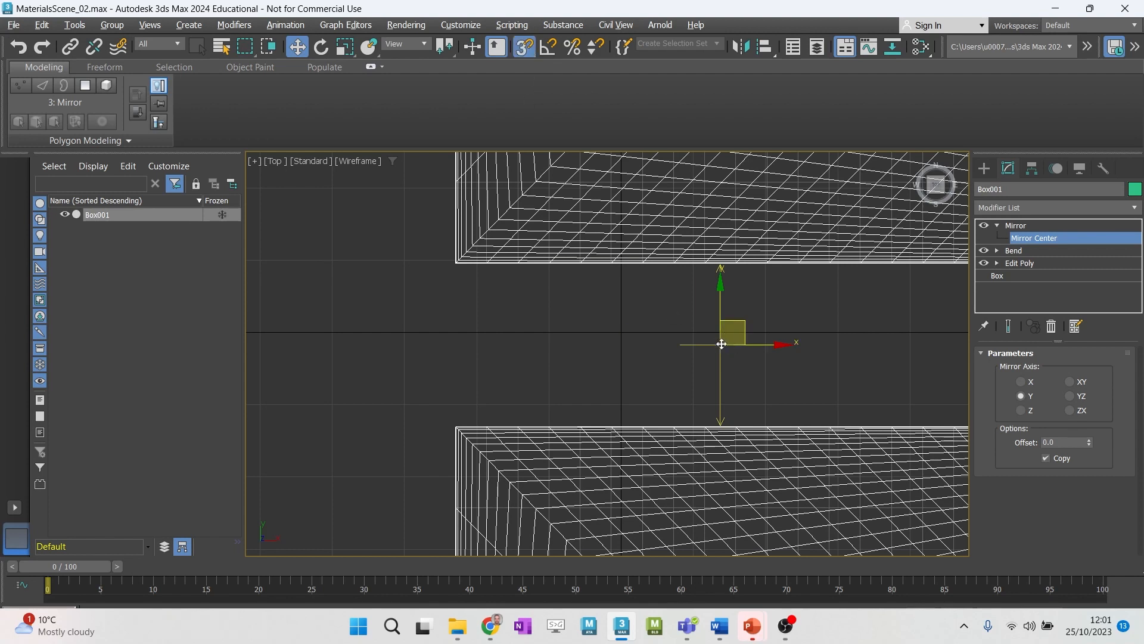
left_click_drag(721, 343, 700, 329)
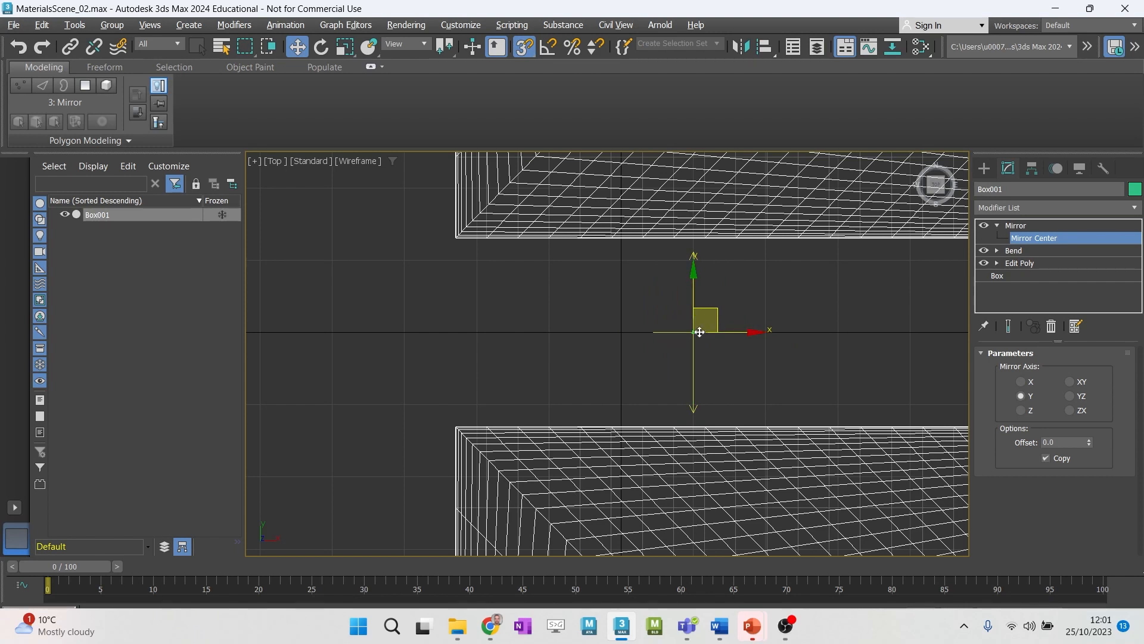
mouse_move(695, 332)
left_mouse_down()
mouse_move(696, 360)
mouse_move(693, 332)
left_mouse_up()
key("alt+w")
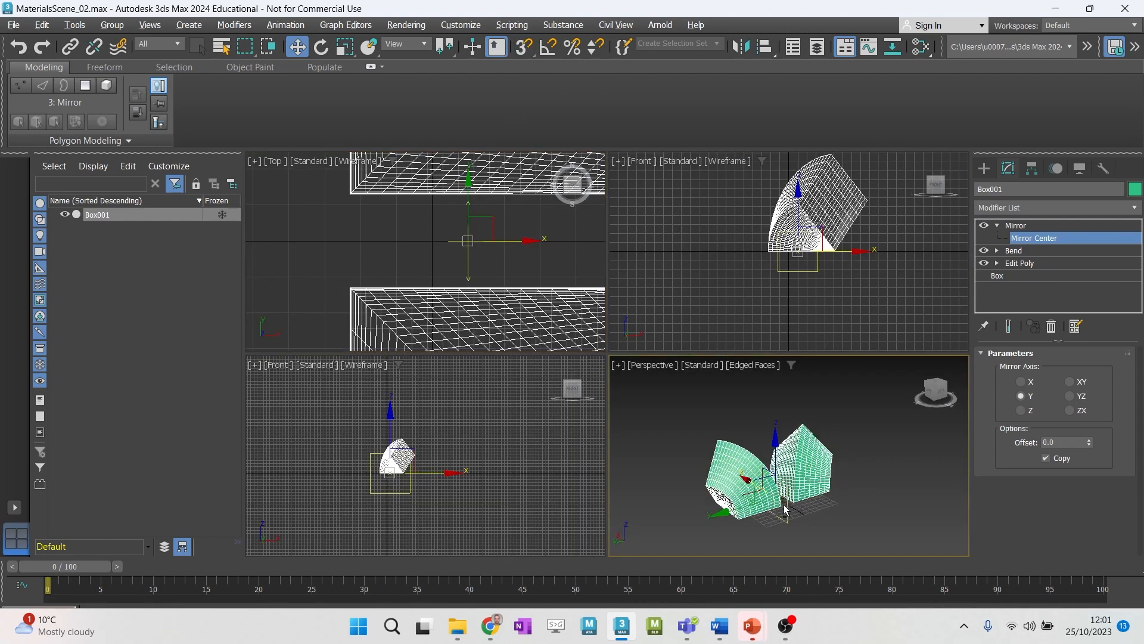
middle_click_drag(751, 509, 775, 477, "alt")
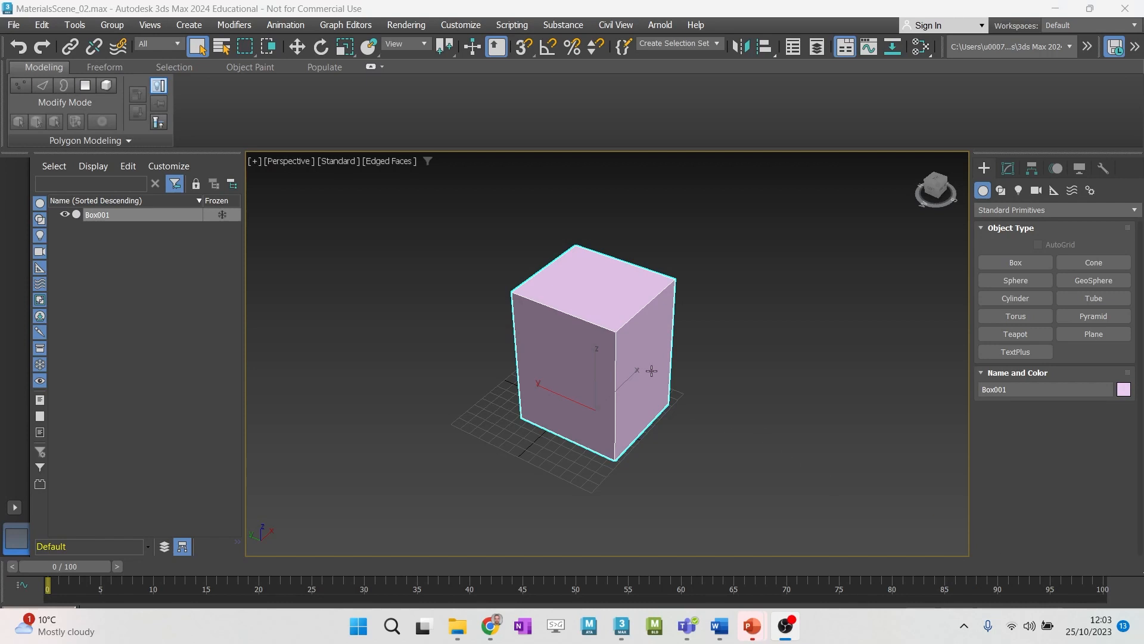
- Switch the box's Edit Poly modifier from Vertex to Polygon level and select the top face
left_click(21, 87)
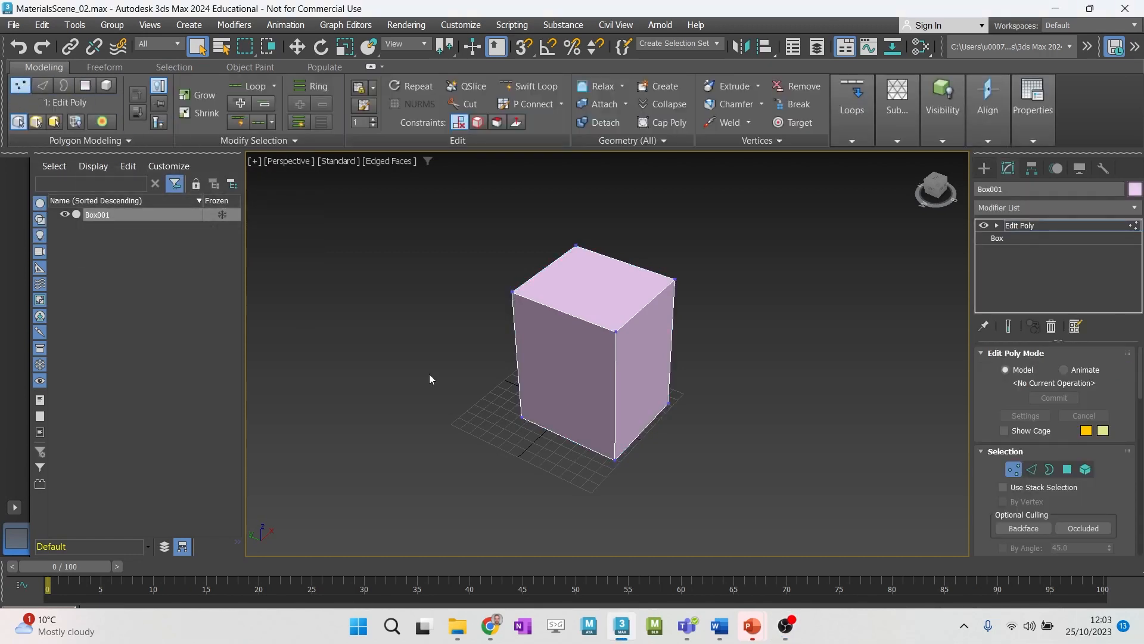
middle_click_drag(429, 373, 439, 351, "alt")
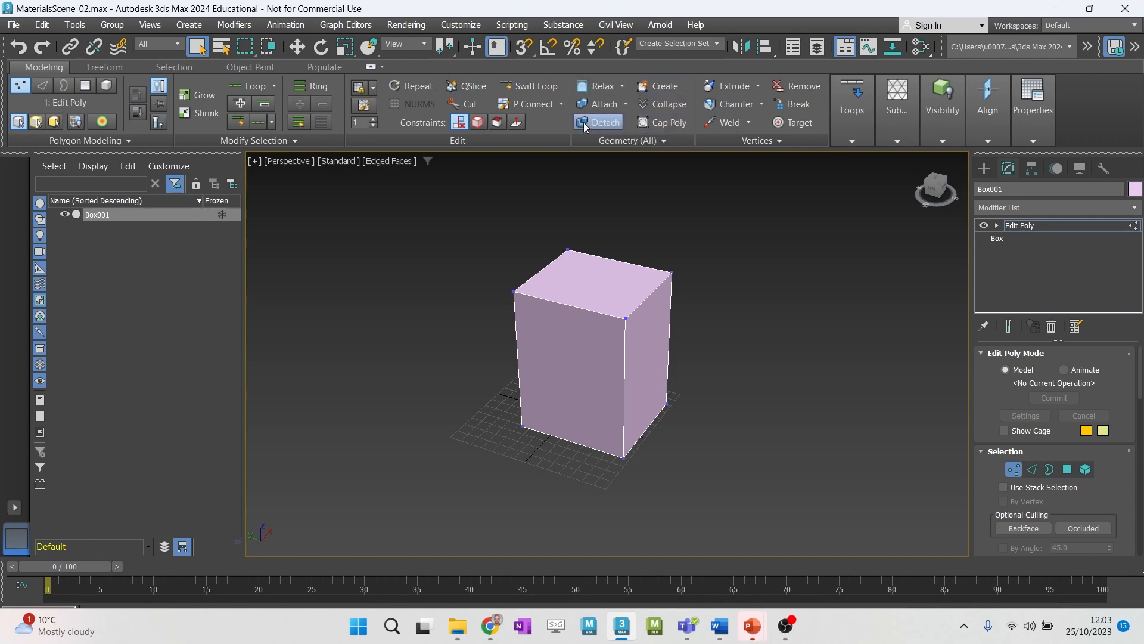
left_click(87, 85)
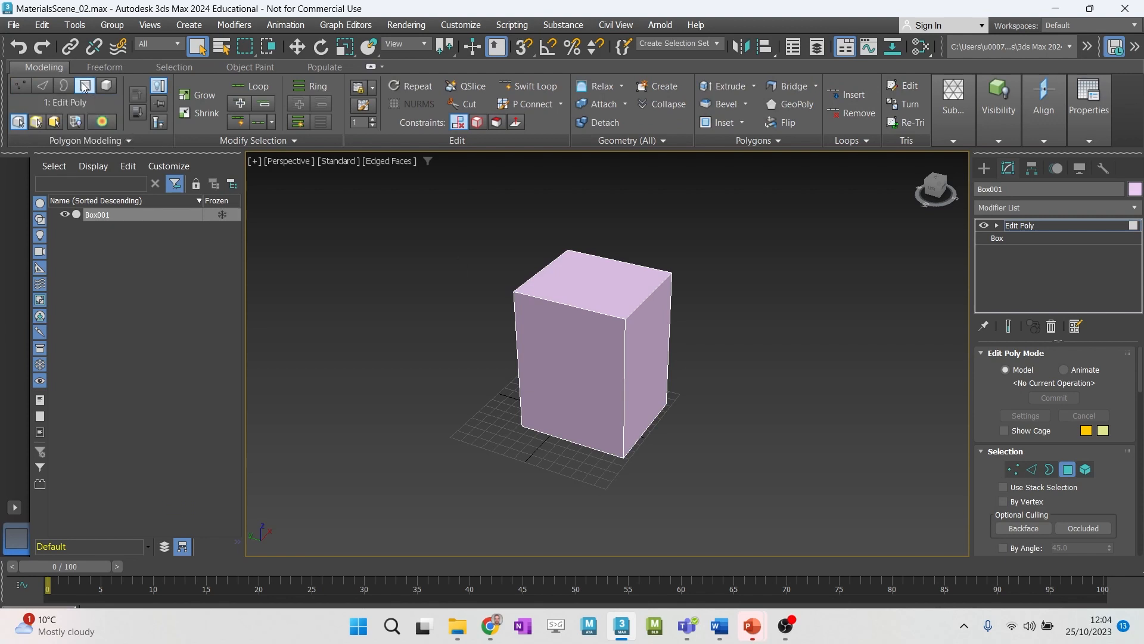
left_click(614, 284)
middle_click_drag(561, 361, 539, 364, "alt")
key("q")
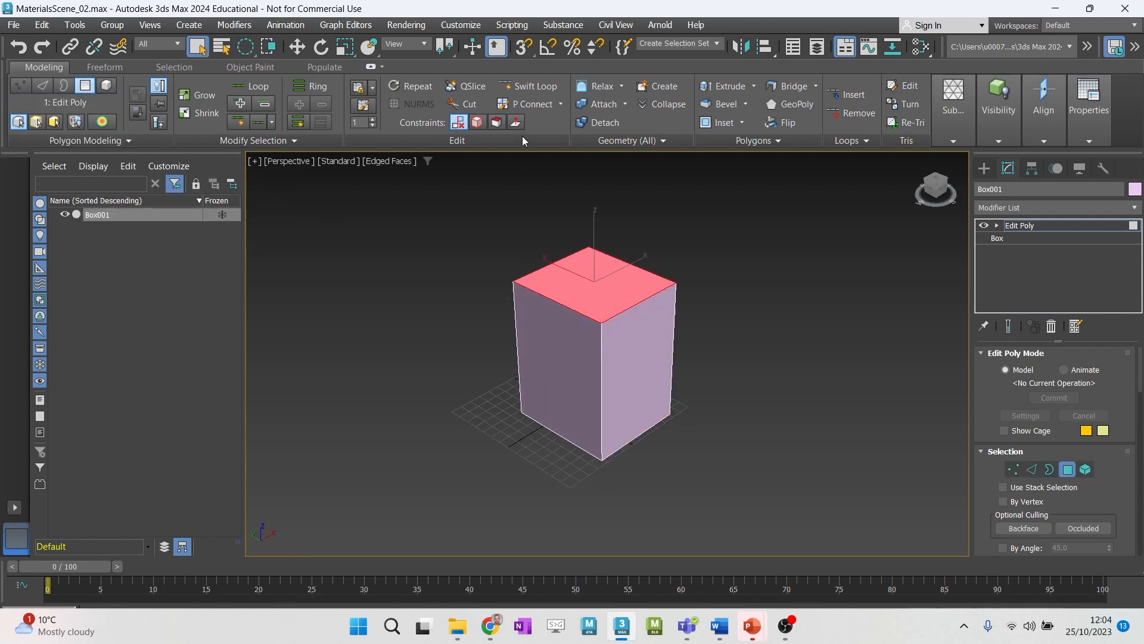
middle_click_drag(609, 272, 591, 224, "alt")
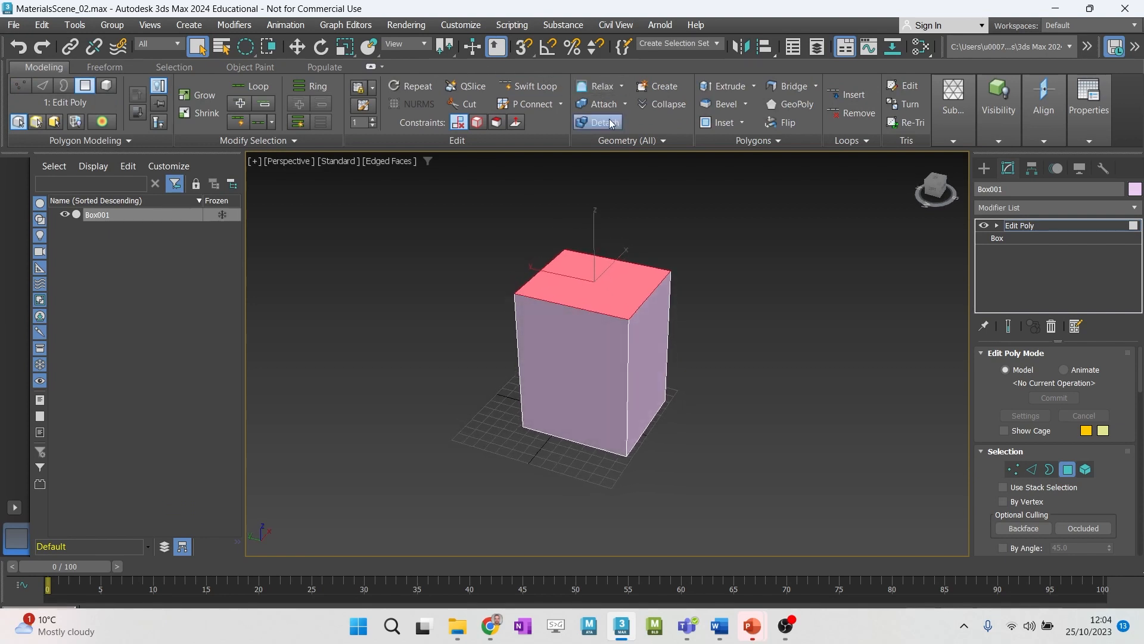
- Open the Extrude settings, add the adjacent side face to the selected top face, and extrude both by about 71.5 using Group Normals
left_click(754, 87)
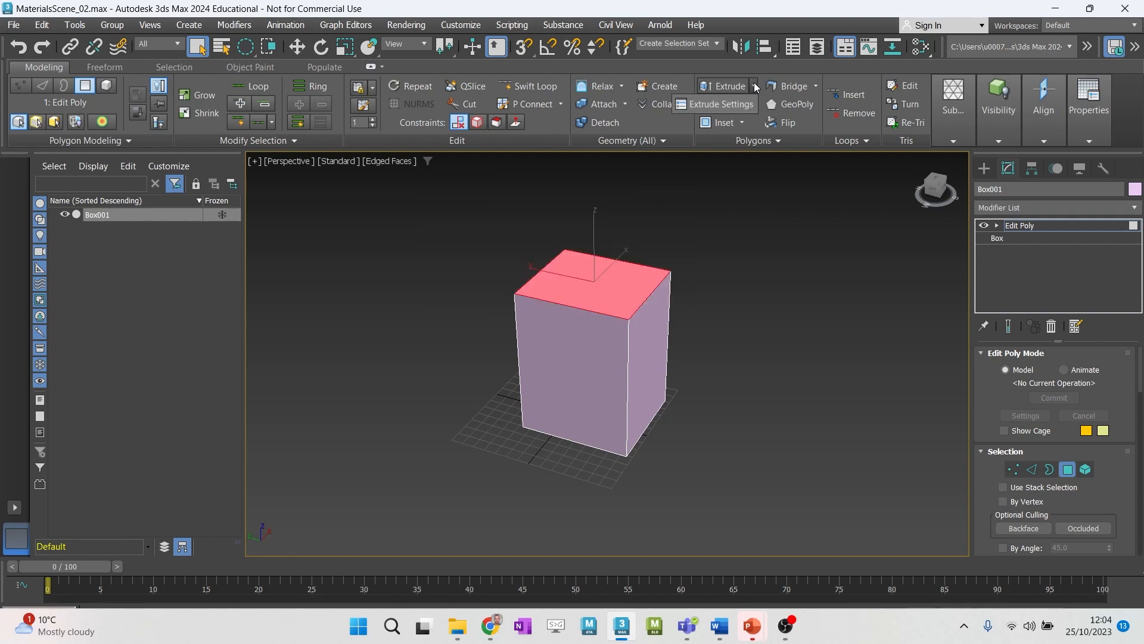
left_click(728, 106)
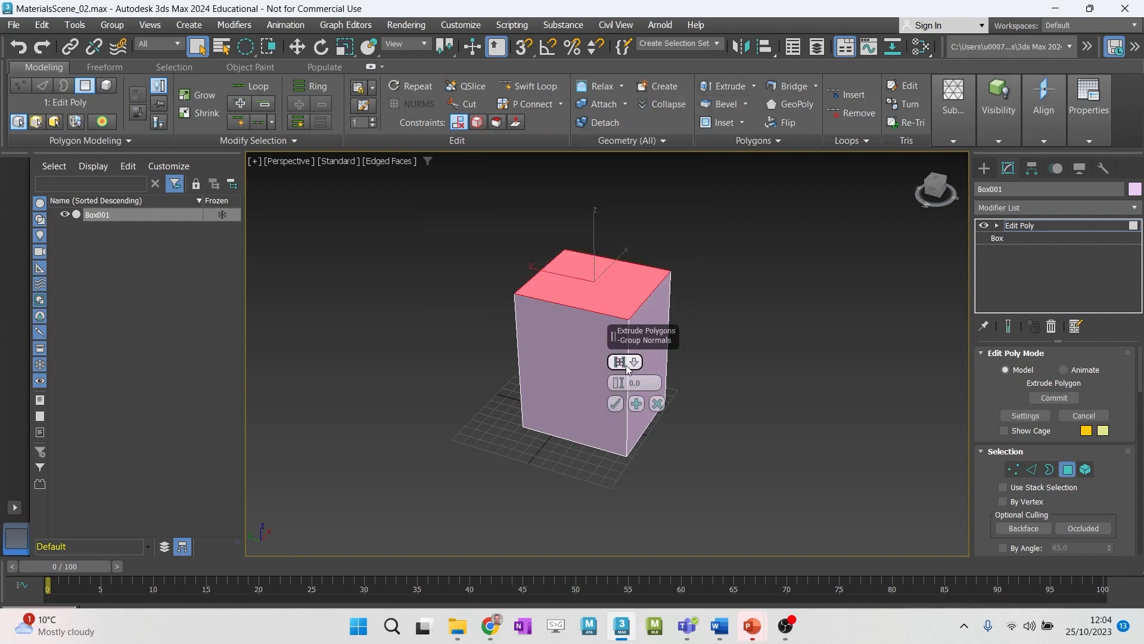
left_click_drag(620, 387, 625, 256)
key("ctrl+z")
left_click(655, 303, "ctrl")
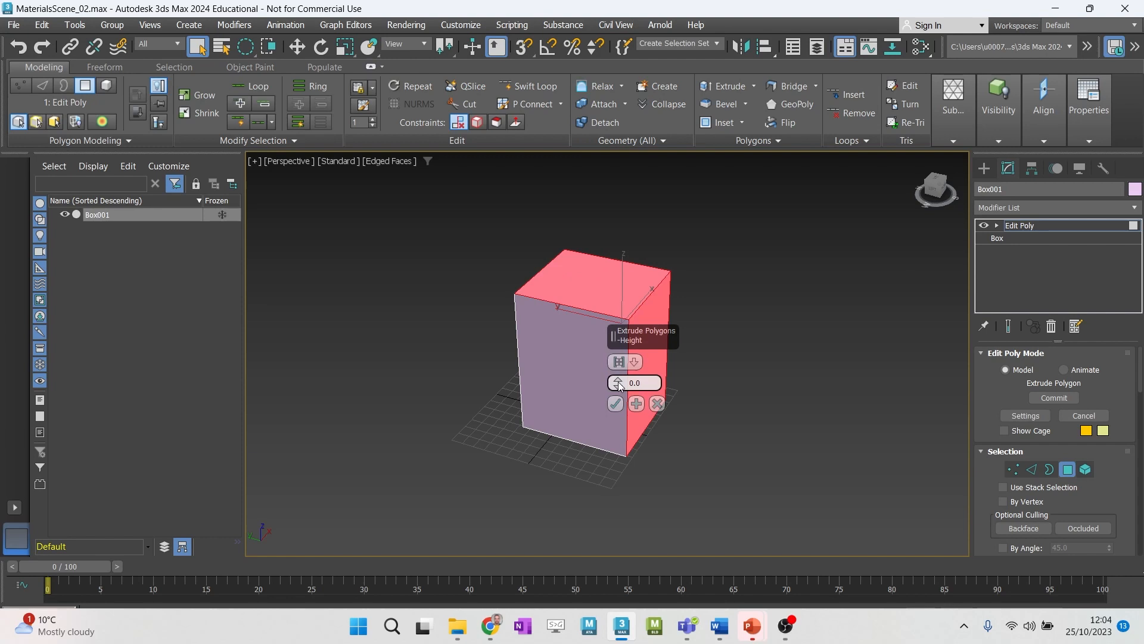
left_click_drag(618, 385, 616, 66)
mouse_move(727, 319)
middle_mouse_down("alt")
mouse_move(604, 312)
mouse_move(721, 320)
middle_mouse_up("alt")
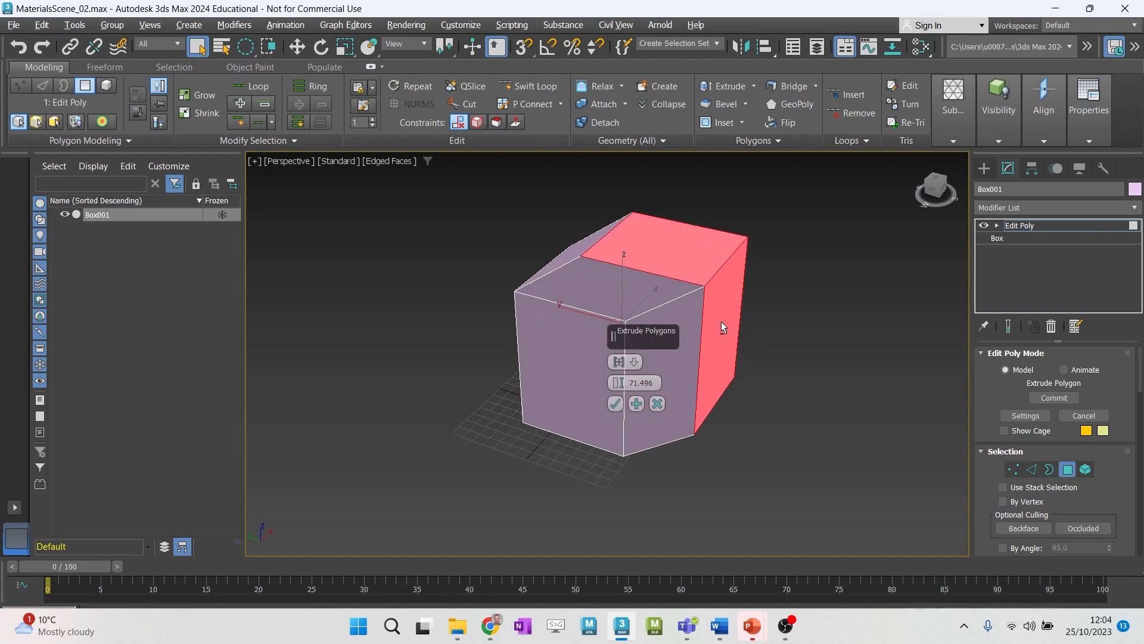
- Compare the Group Normals, Local Normals and By Polygon extrusion types on the two adjacent faces
left_click(631, 362)
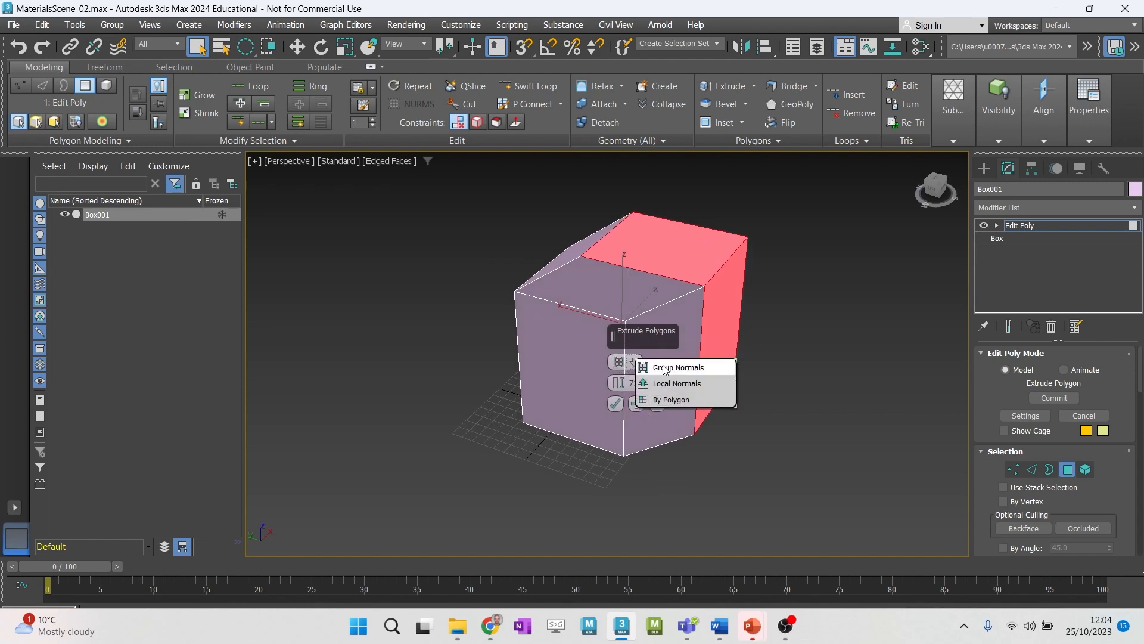
left_click(665, 367)
left_click(632, 362)
left_click(655, 383)
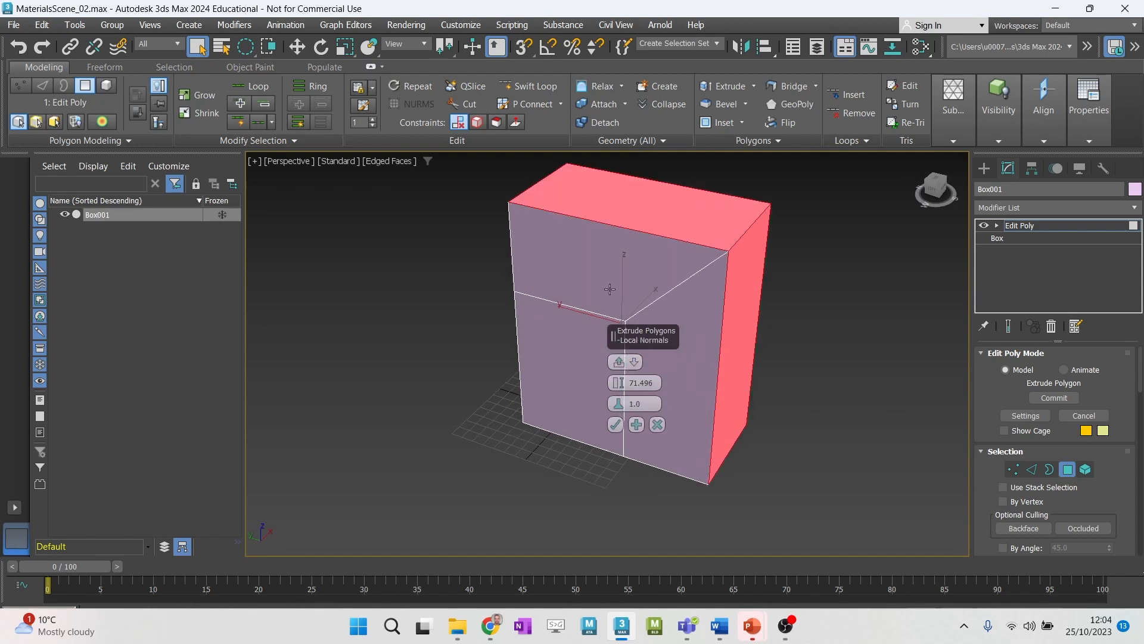
middle_click_drag(688, 295, 745, 269, "alt")
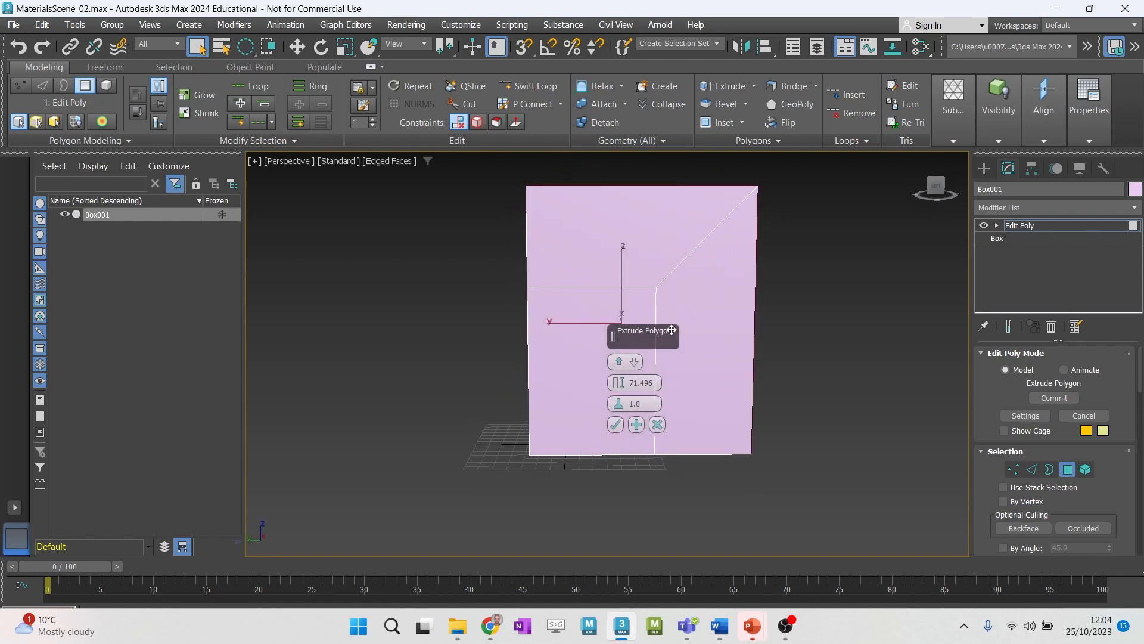
left_click(633, 361)
left_click(672, 402)
middle_click_drag(672, 403, 665, 271, "alt")
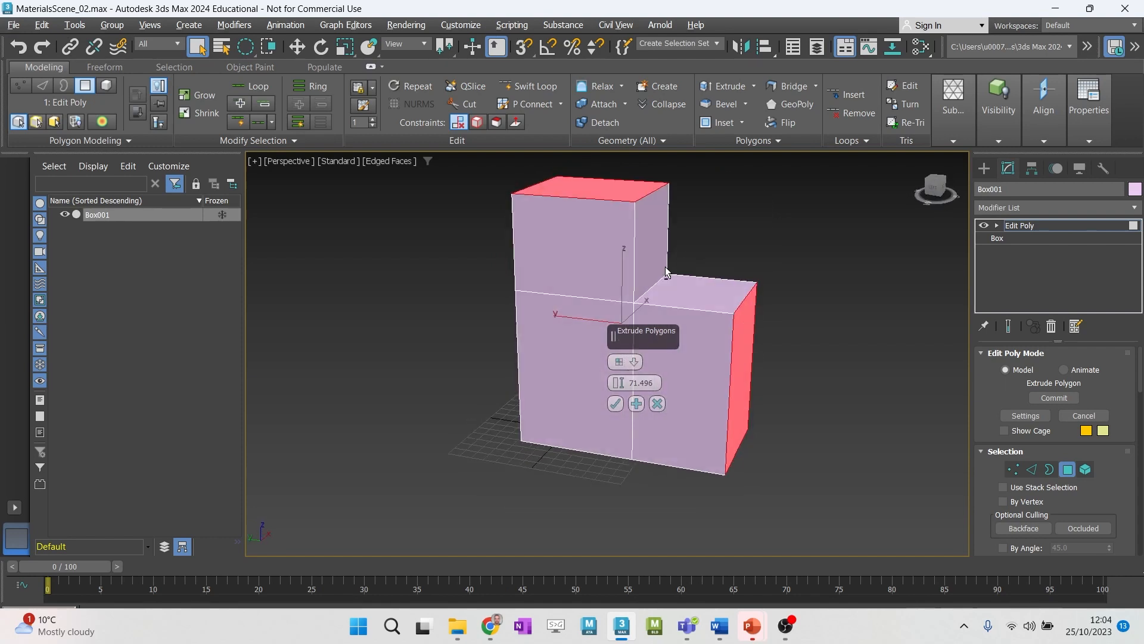
left_click(634, 361)
left_click(655, 381)
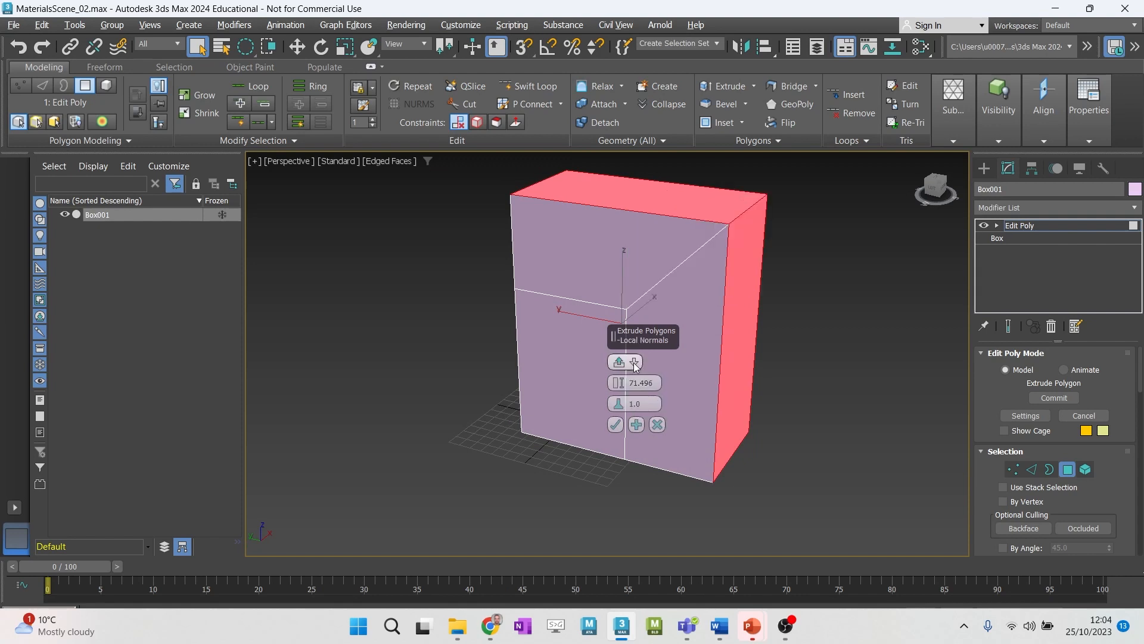
left_click(634, 362)
left_click(679, 368)
left_click(635, 362)
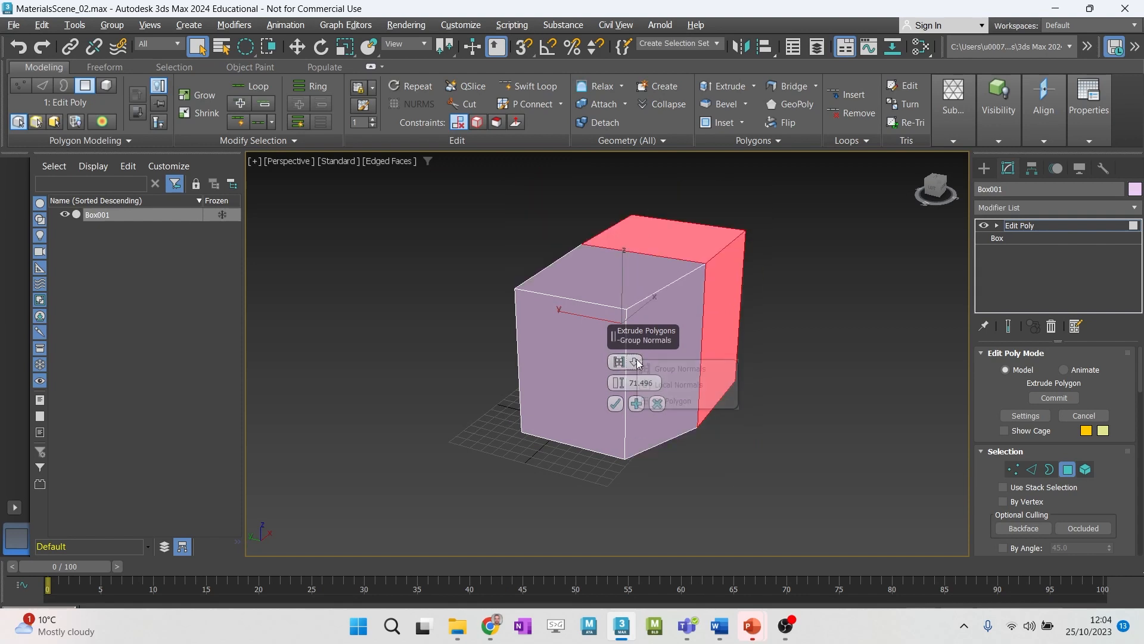
left_click(667, 401)
- Set the extrusion type to Local Normals, with a height of about 85.03 and a bias of 0.0
left_click(636, 362)
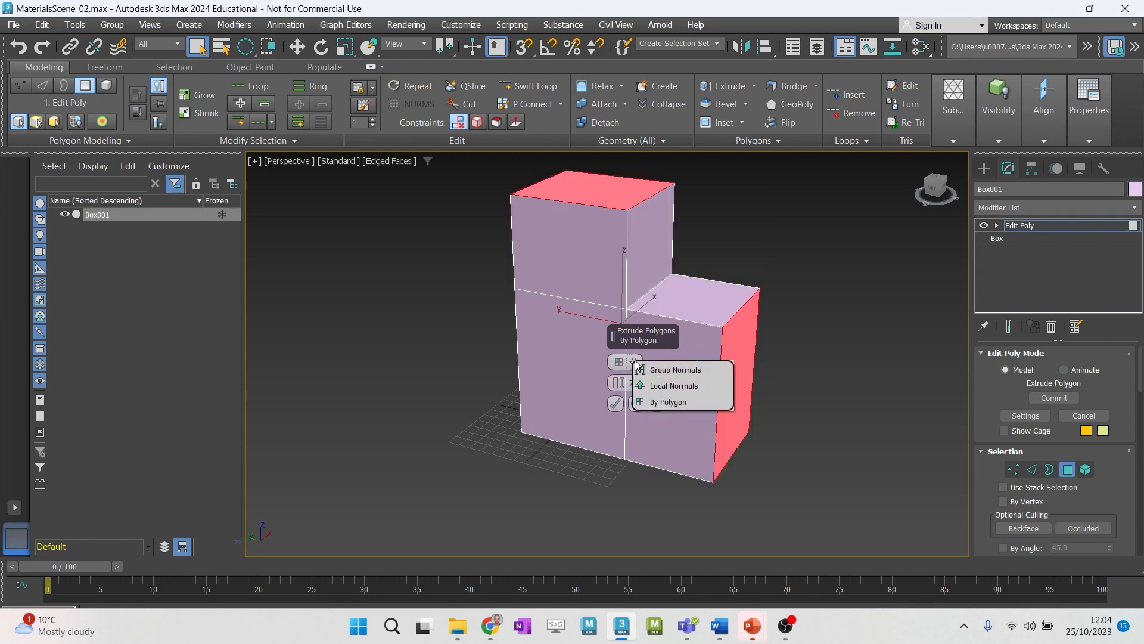
left_click(673, 385)
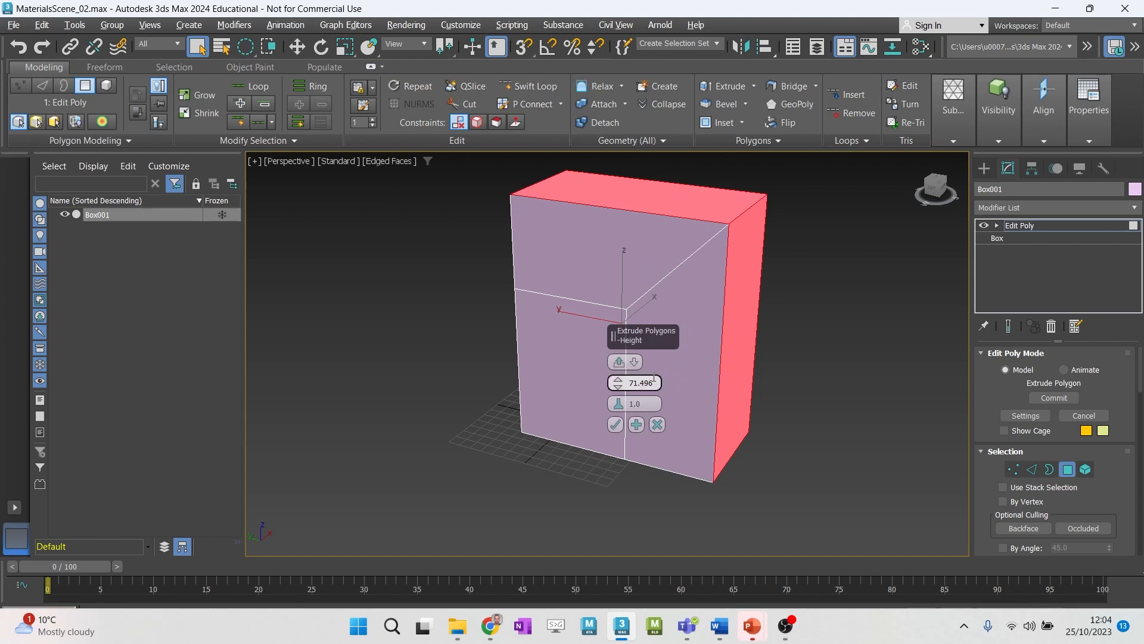
left_click_drag(620, 386, 597, 319)
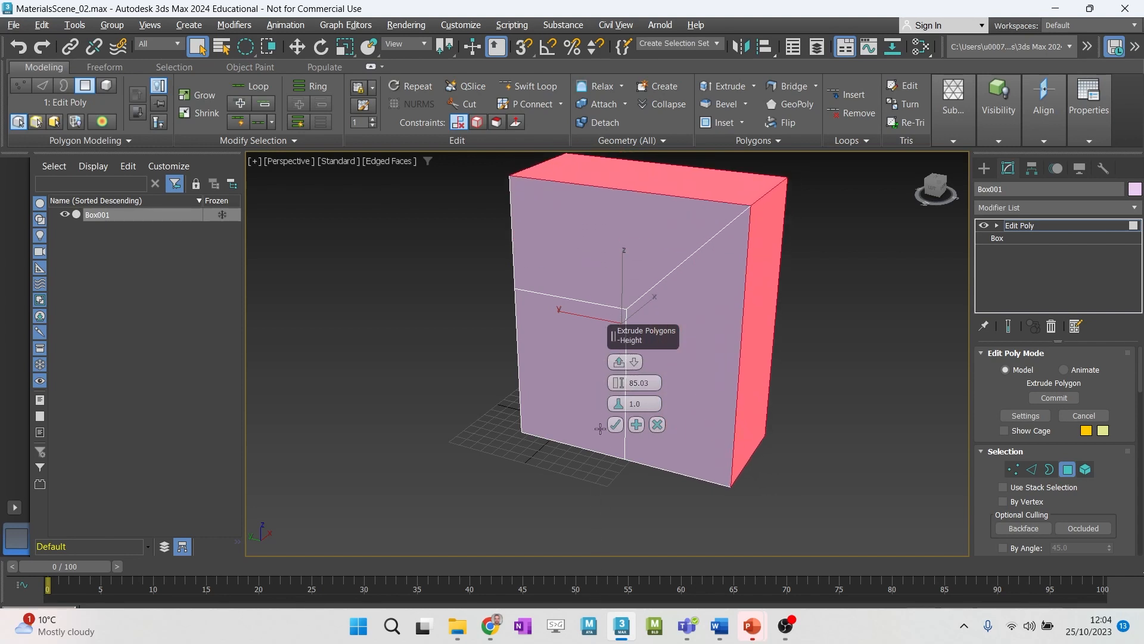
left_click_drag(618, 400, 606, 442)
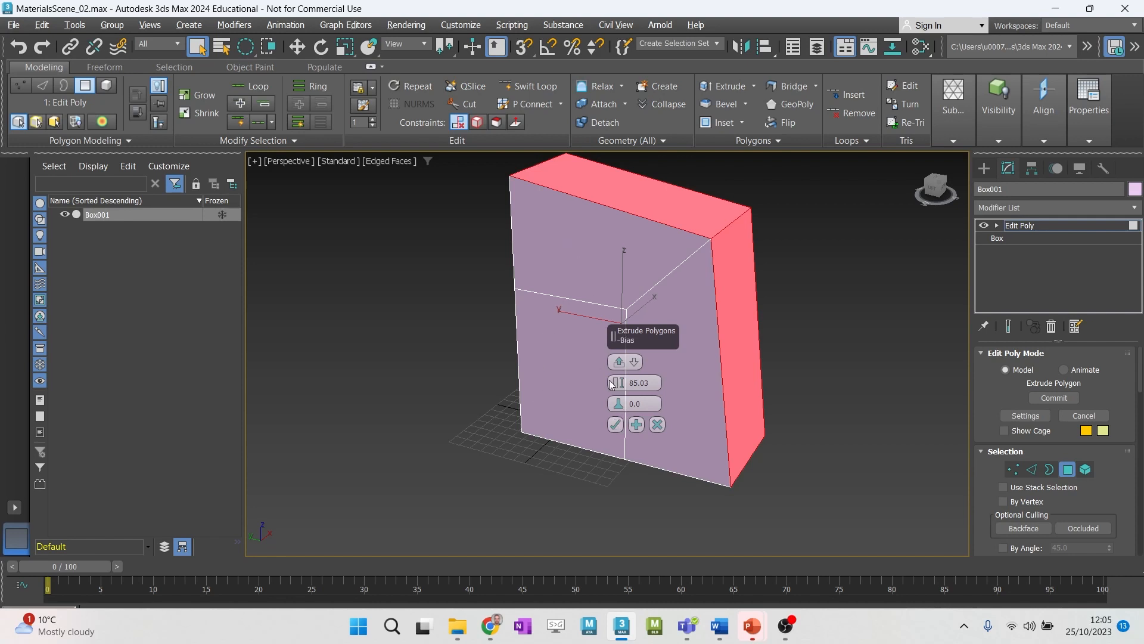
- Preview the extrusion on the top face alone and the side face alone, reselect both faces and accept the extrusion
key("ctrl+z")
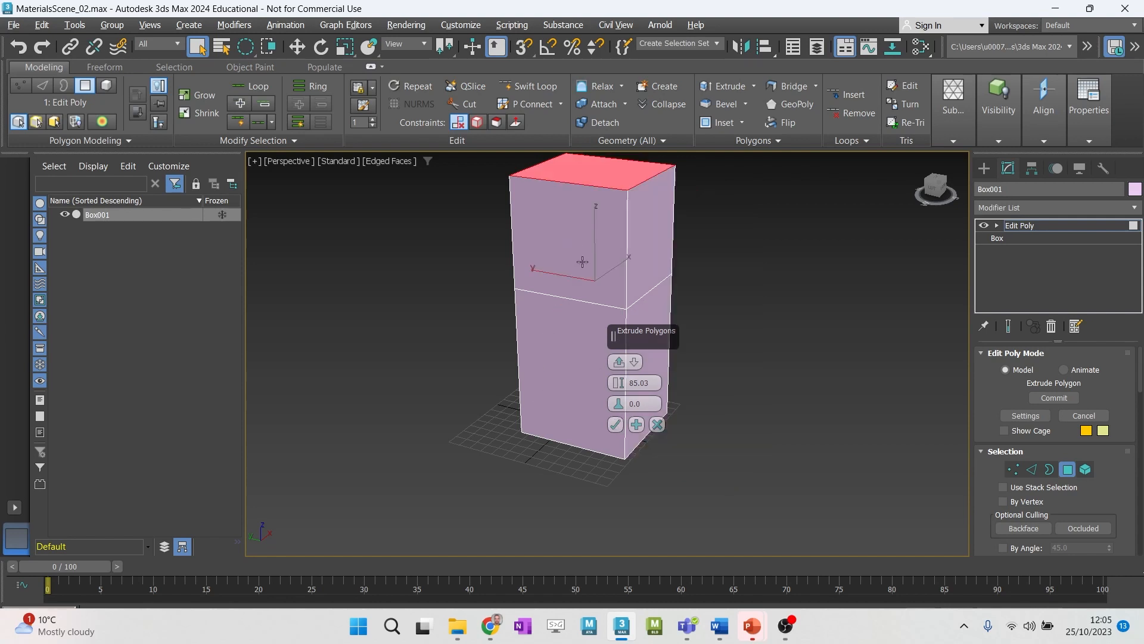
left_click(648, 305)
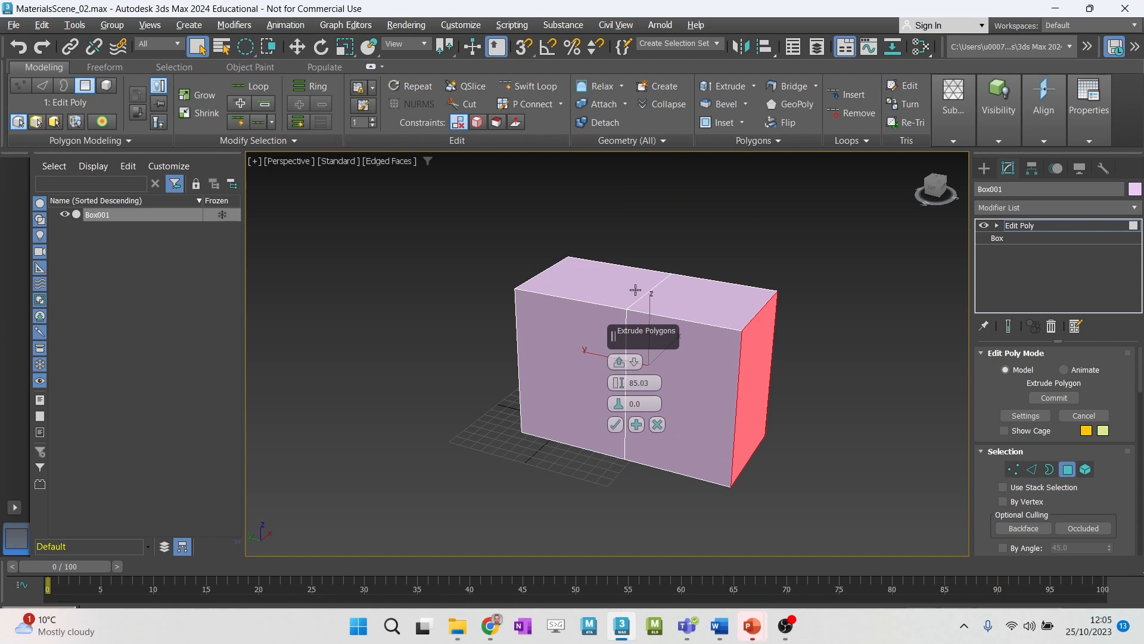
left_click(635, 289, "shift")
left_click(648, 312)
left_click(616, 285, "ctrl")
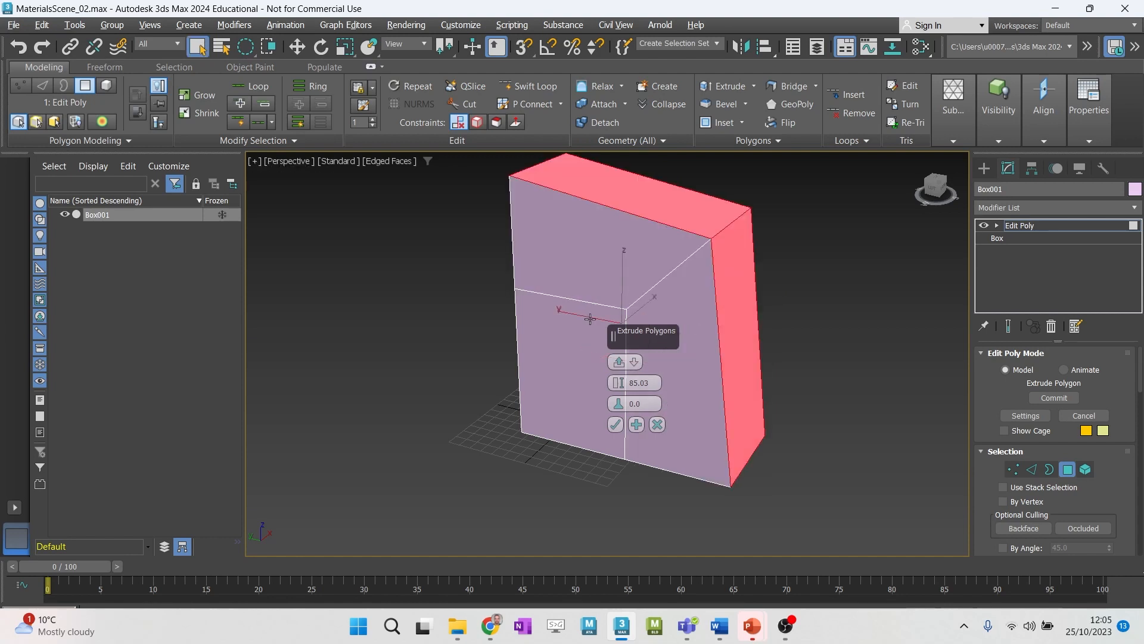
left_click(566, 338, "ctrl")
middle_click_drag(656, 288, 572, 318, "alt")
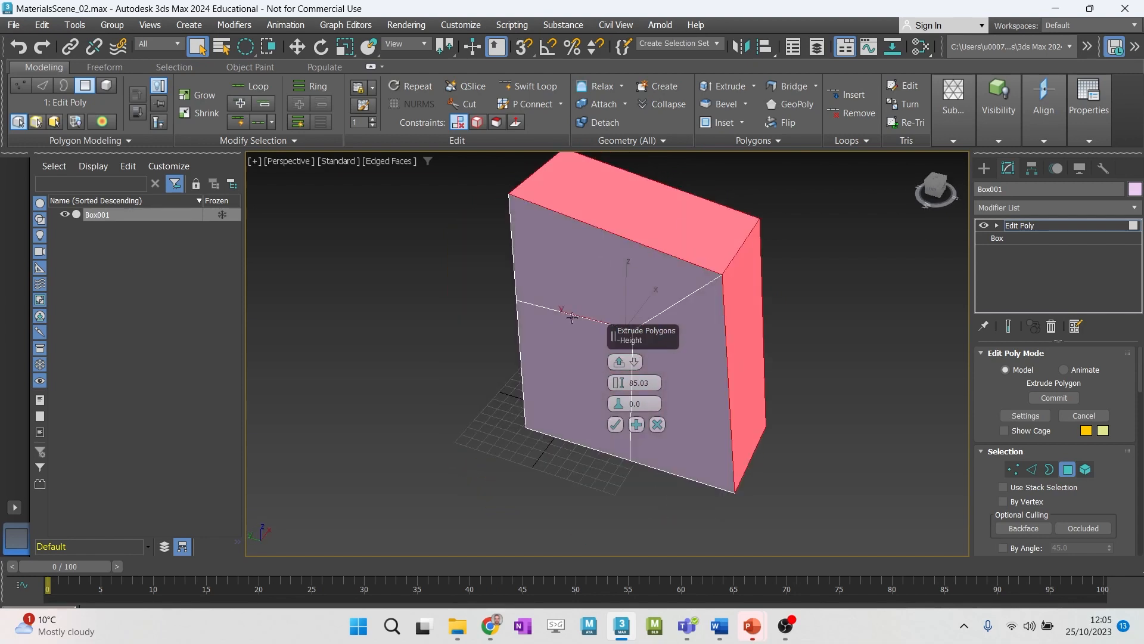
left_click(615, 425)
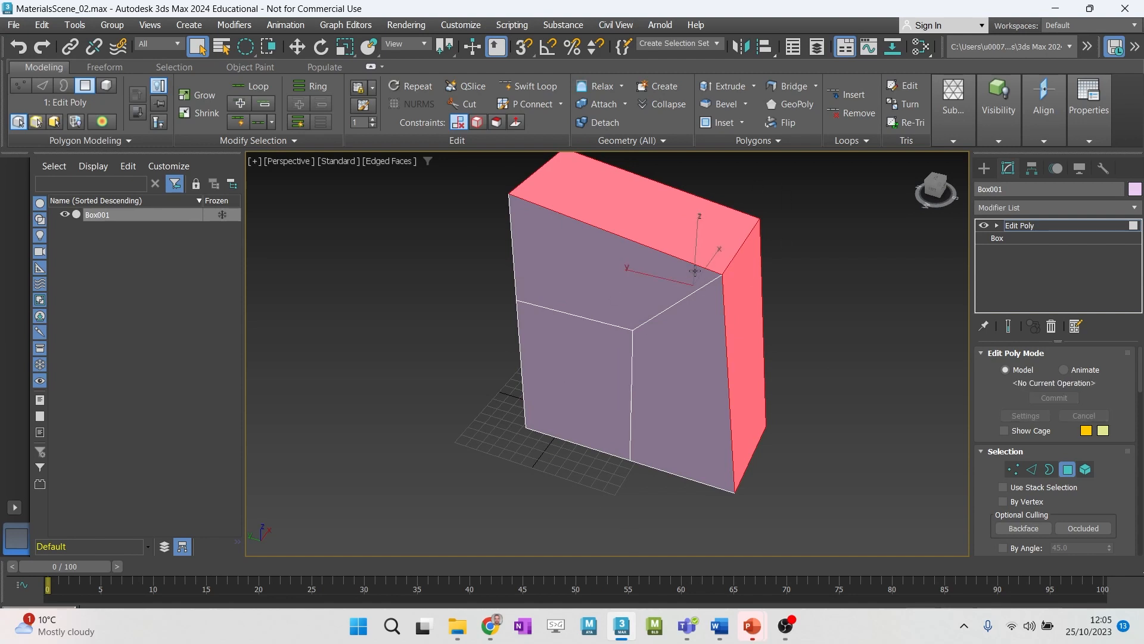
- At Edge level, chamfer the upper outer edge between the two extruded faces by about 26.11 with 4 segments
middle_click_drag(717, 309, 666, 299, "alt")
middle_click_drag(666, 299, 671, 350)
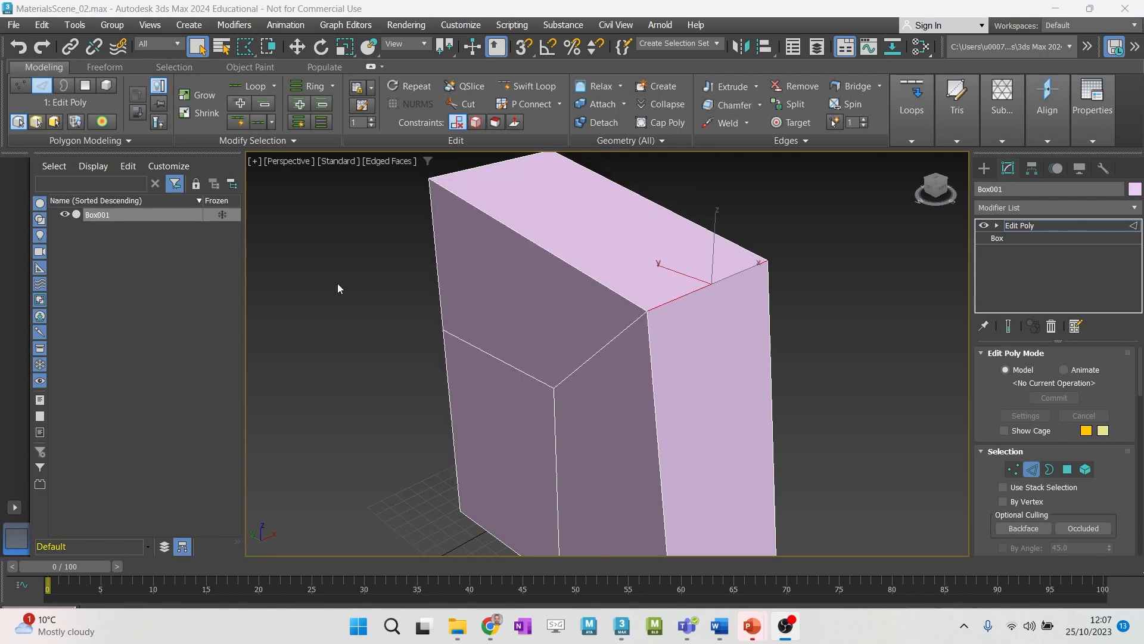
left_click(42, 87)
left_click(42, 87)
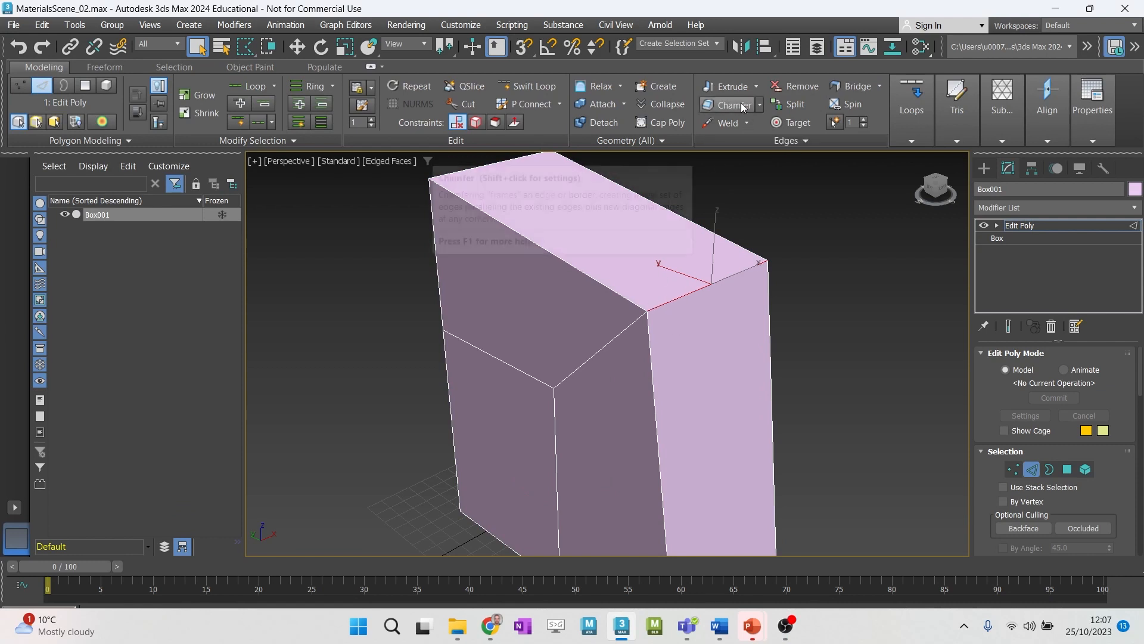
left_click(760, 105)
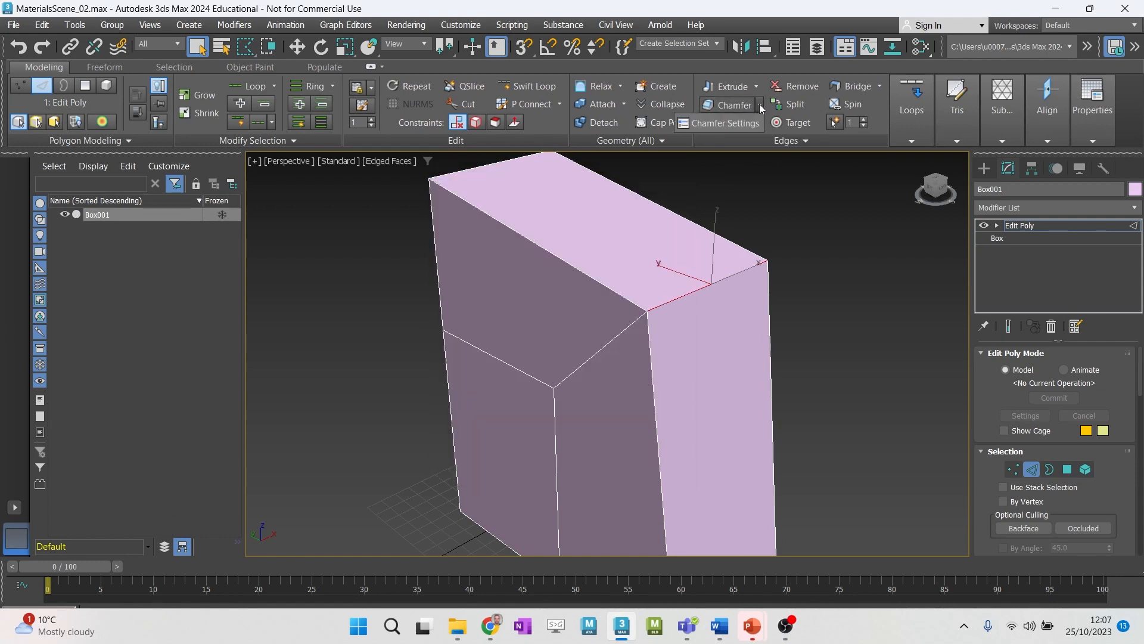
left_click(724, 124)
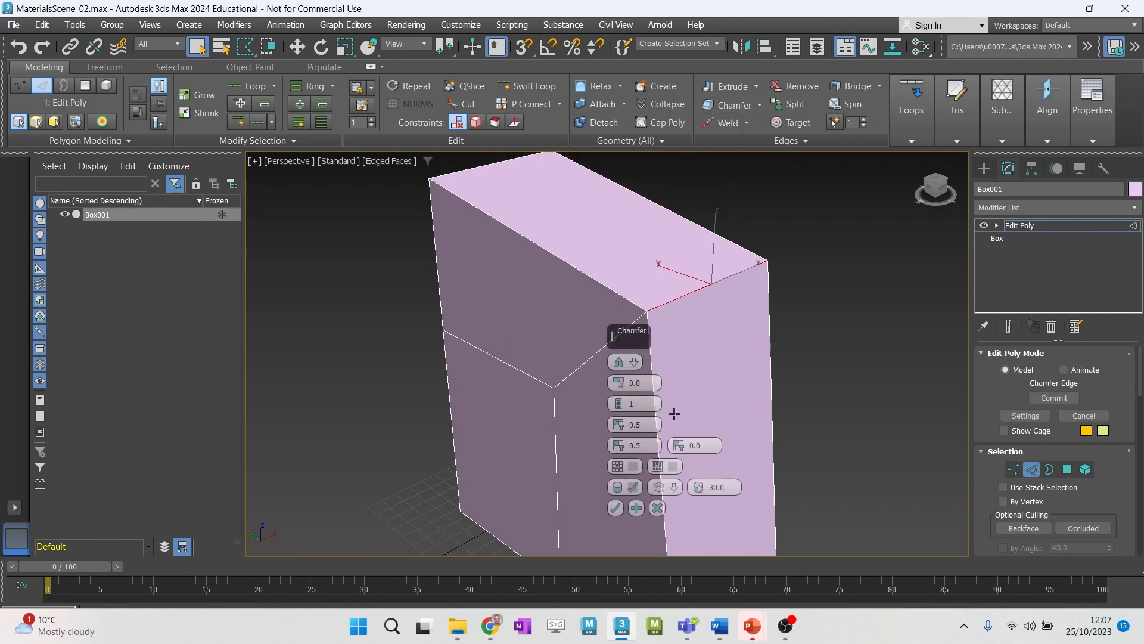
left_click_drag(618, 387, 601, 262)
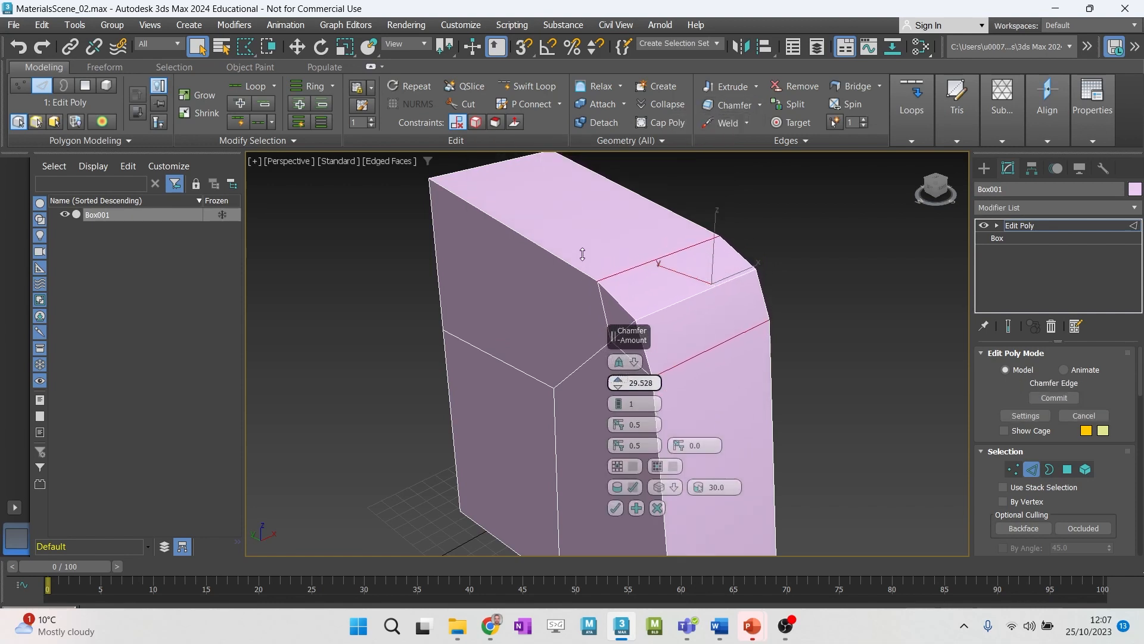
left_click_drag(619, 403, 619, 373)
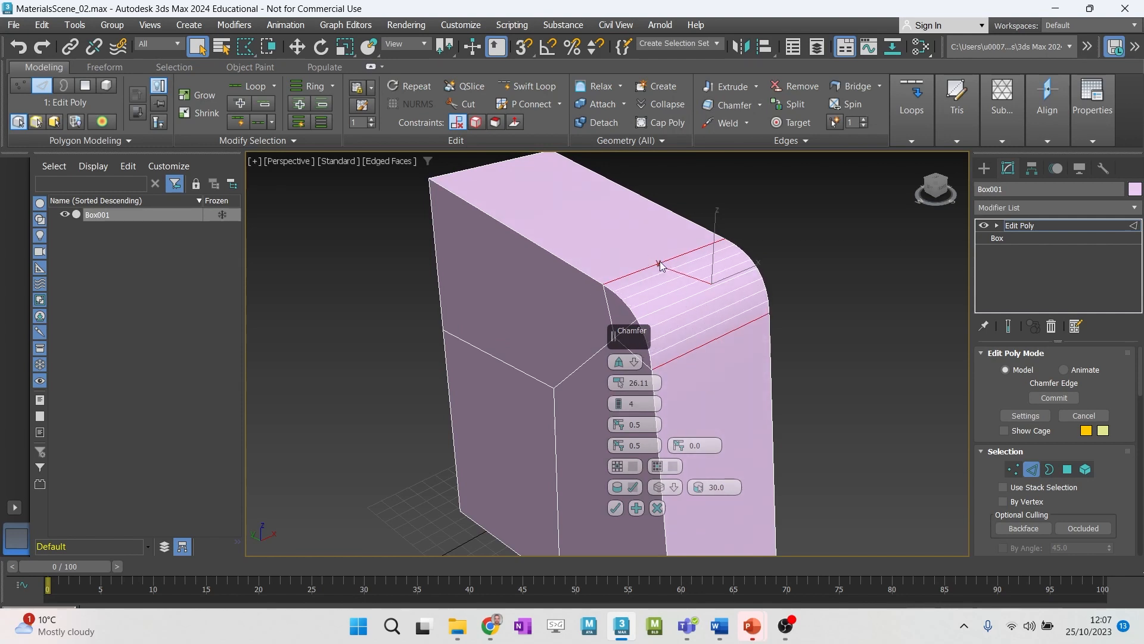
- Compare the Quad, Tri and Uniform chamfer types on the upper outer edge, and return to Uniform
left_click(626, 360)
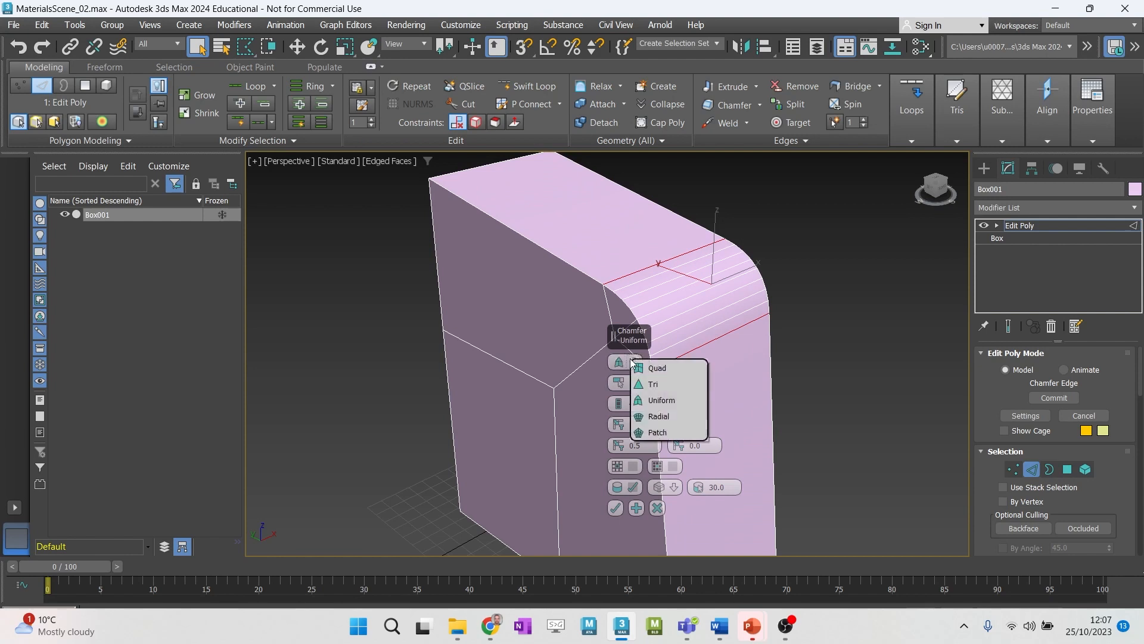
left_click(666, 388)
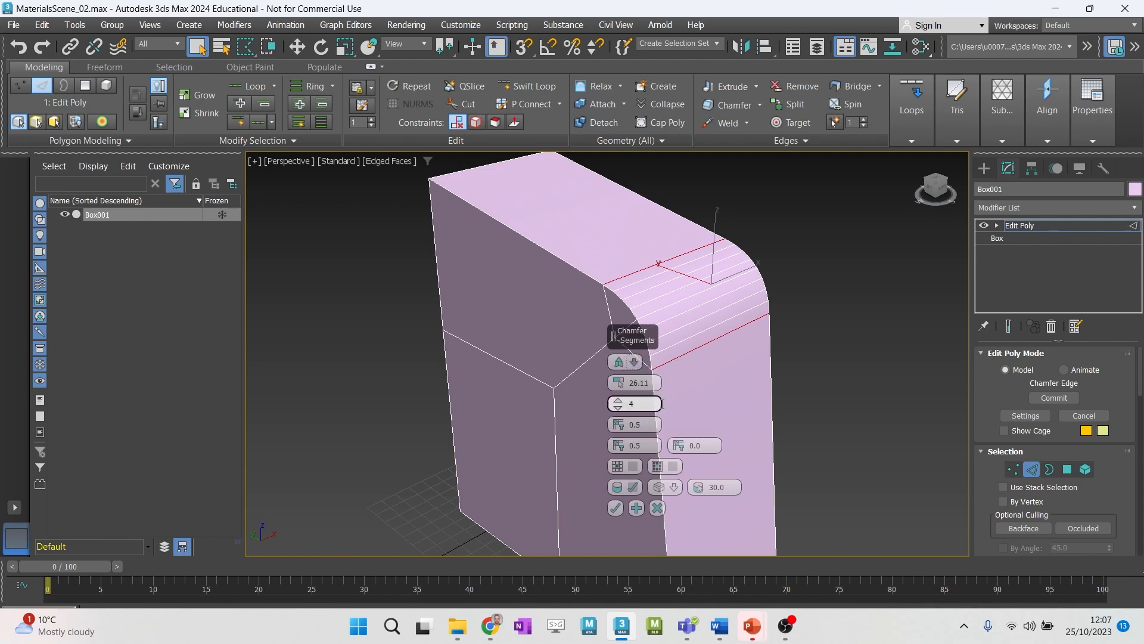
left_click(626, 361)
left_click(644, 370)
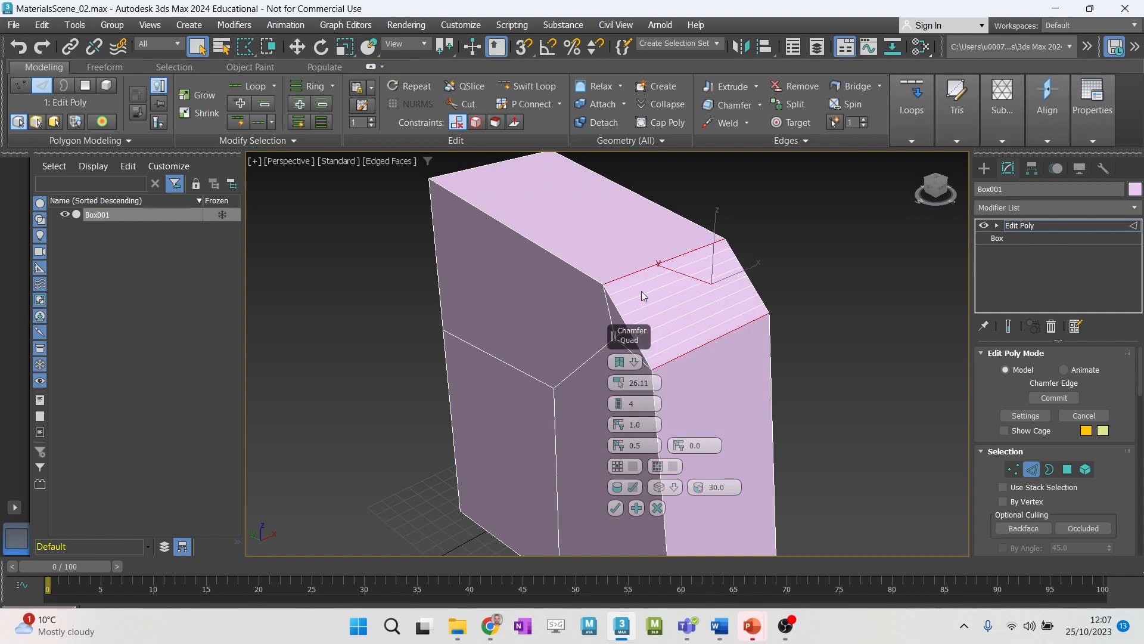
left_click(626, 361)
left_click(648, 385)
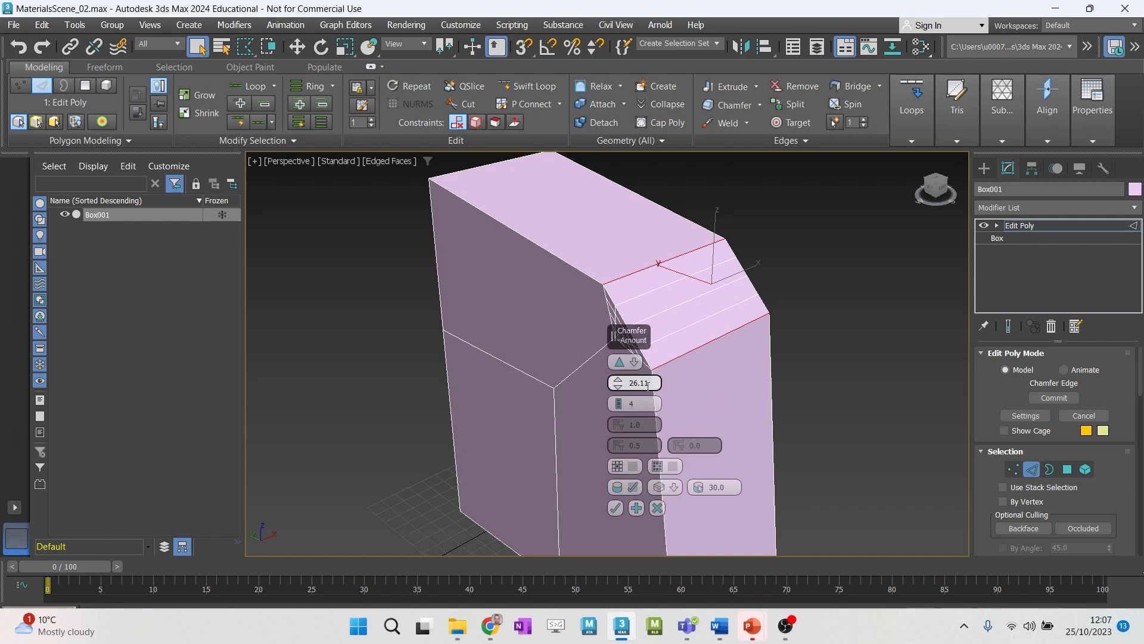
left_click(625, 361)
left_click(667, 405)
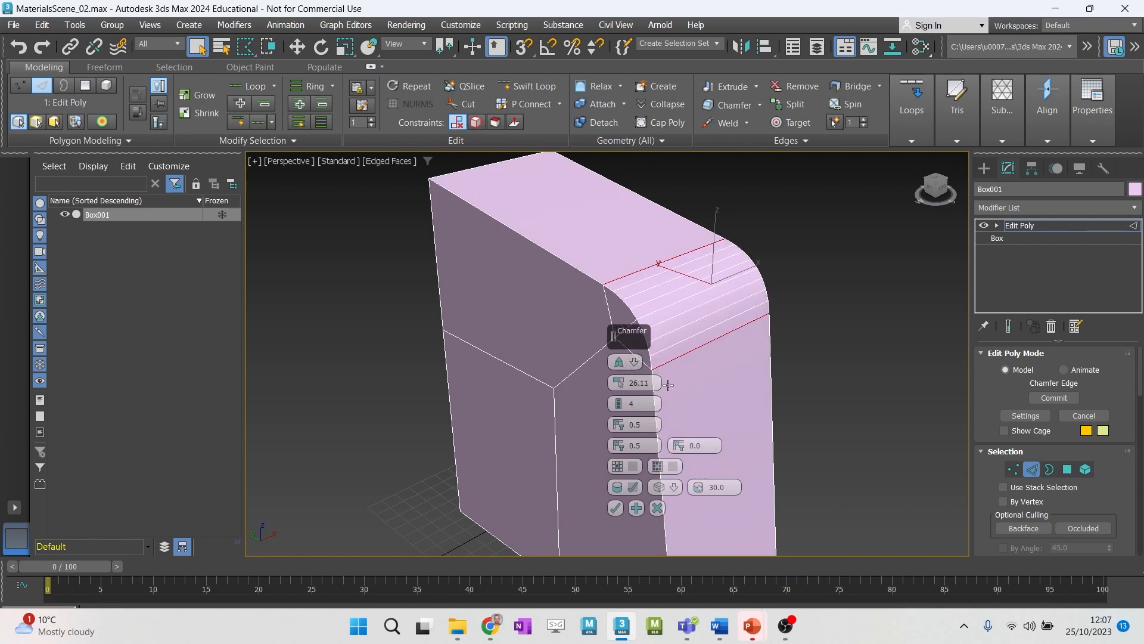
- Set the chamfer depth to 0.525, preview it on the opposite top edge, reselect the original edge and accept the chamfer
mouse_move(620, 430)
left_mouse_down()
mouse_move(620, 469)
mouse_move(623, 350)
mouse_move(615, 425)
left_mouse_up()
left_click(512, 231)
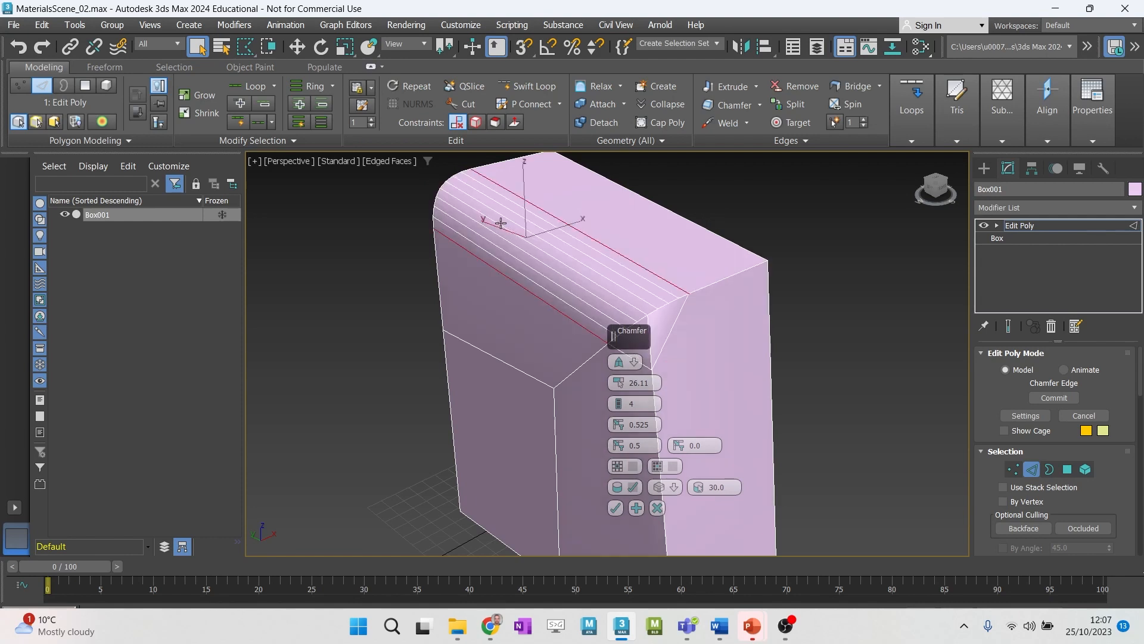
left_click(713, 282)
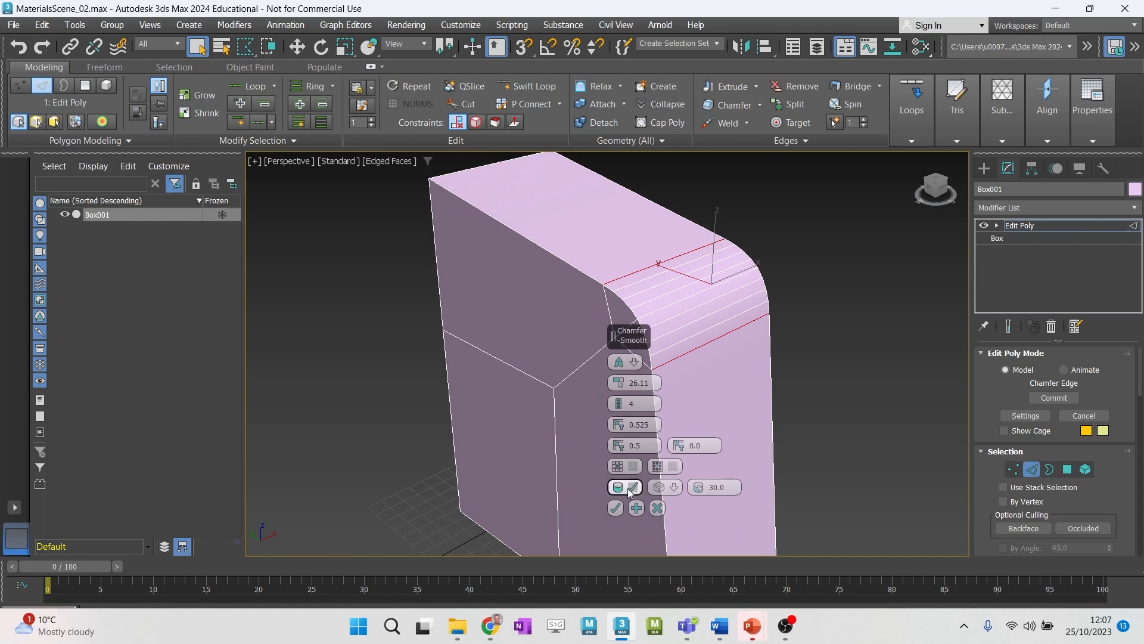
left_click(615, 508)
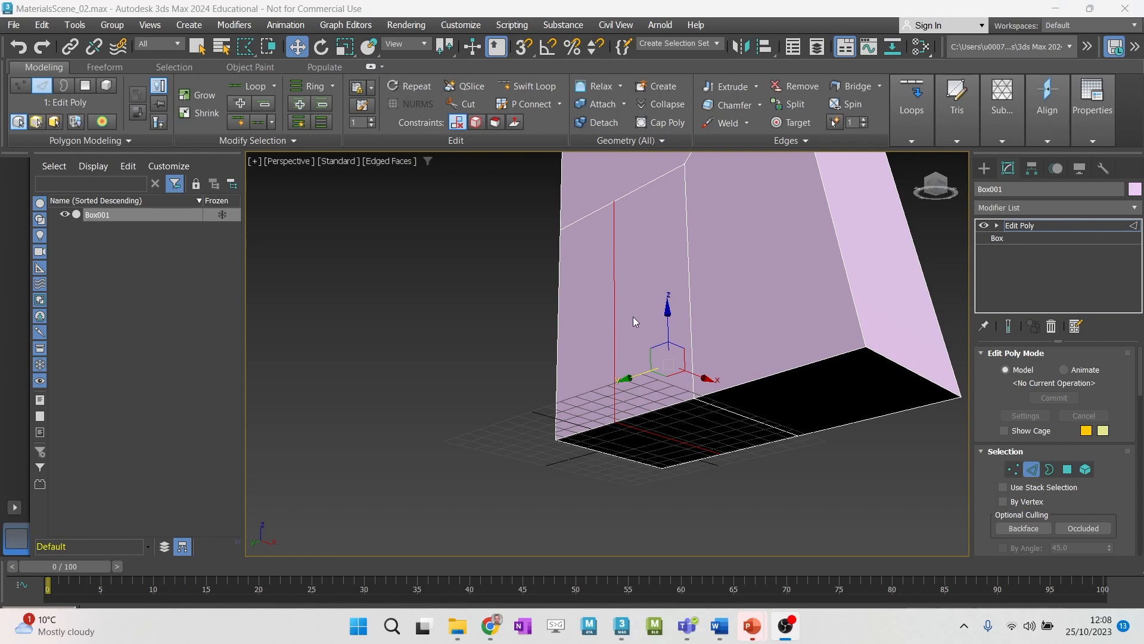
- Try to delete the vertical edge on the lower side face and its continuation on the underside, and undo the deletion
middle_click_drag(613, 276, 637, 300, "alt")
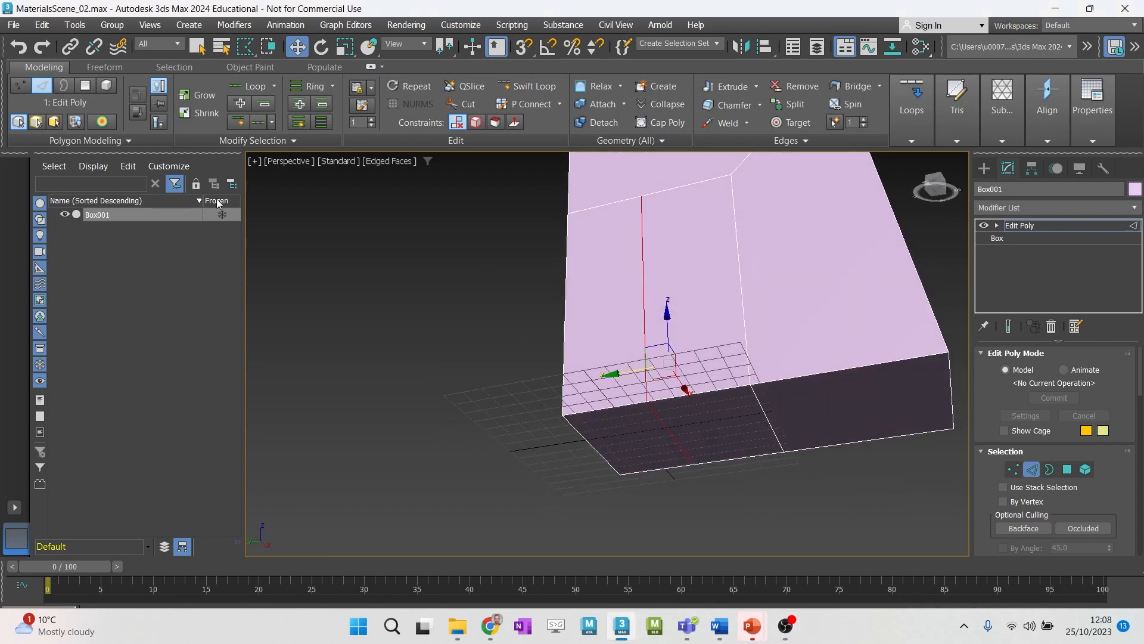
left_click(644, 251)
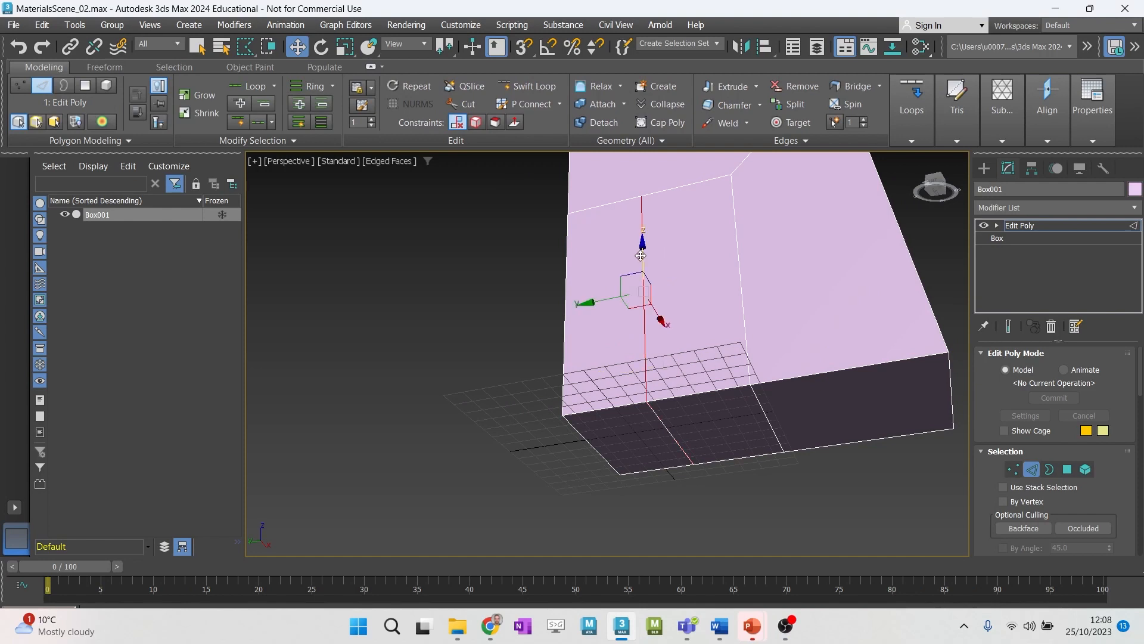
left_click(659, 420, "ctrl")
key("w")
key("Delete")
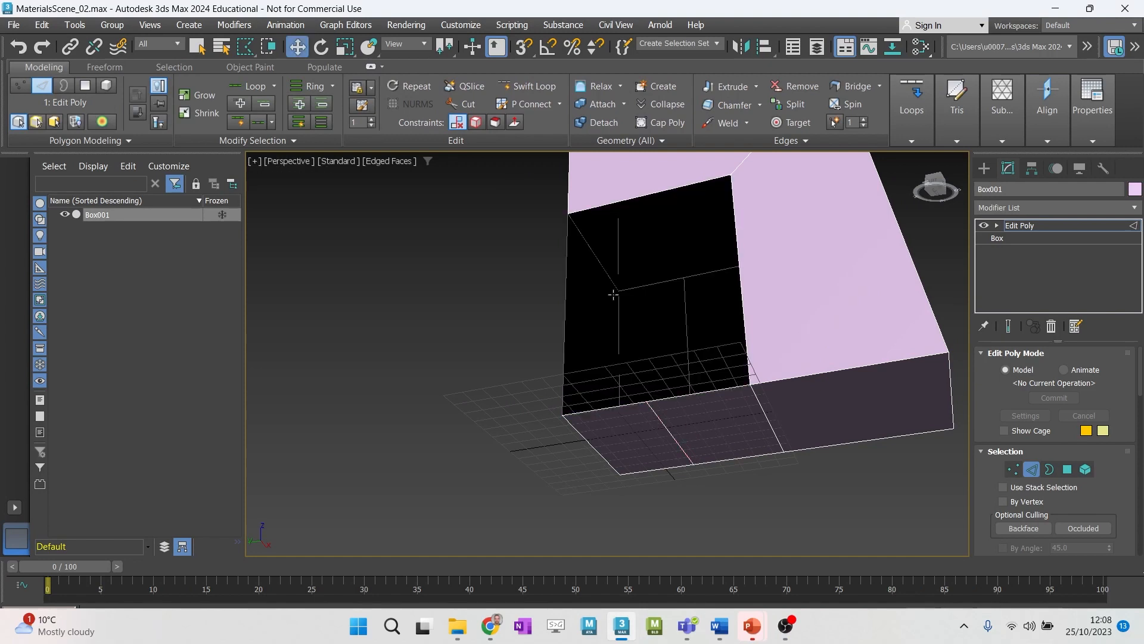
middle_click_drag(656, 313, 603, 313, "alt")
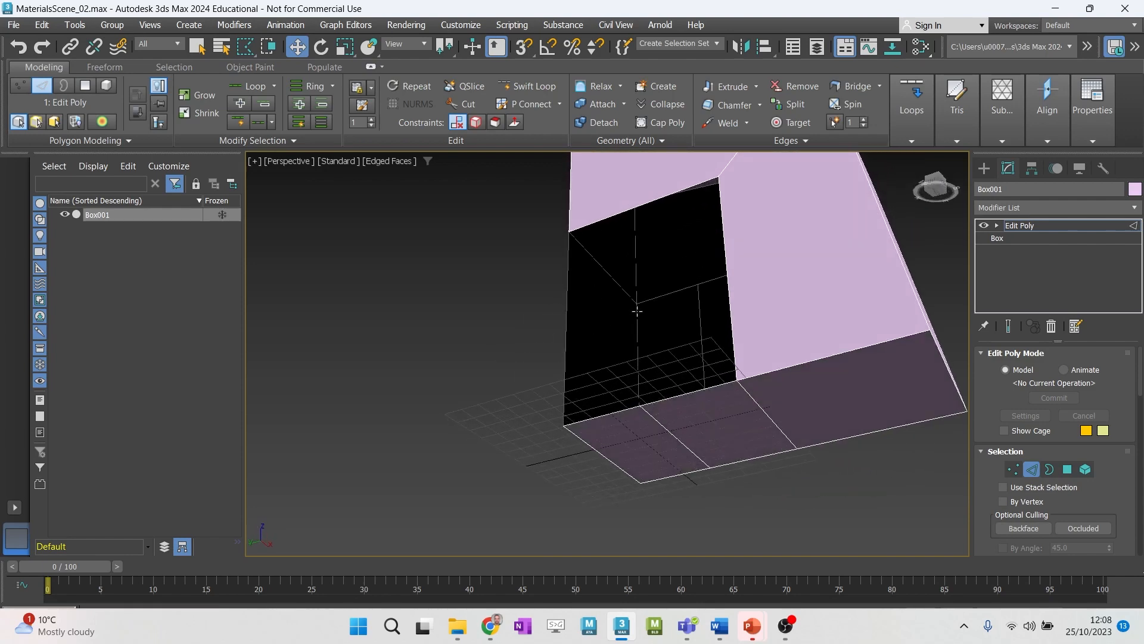
key("ctrl+z")
- Remove the vertical and underside edges with the Remove command, examine the remaining points at Vertex level, and undo the removal
key("q")
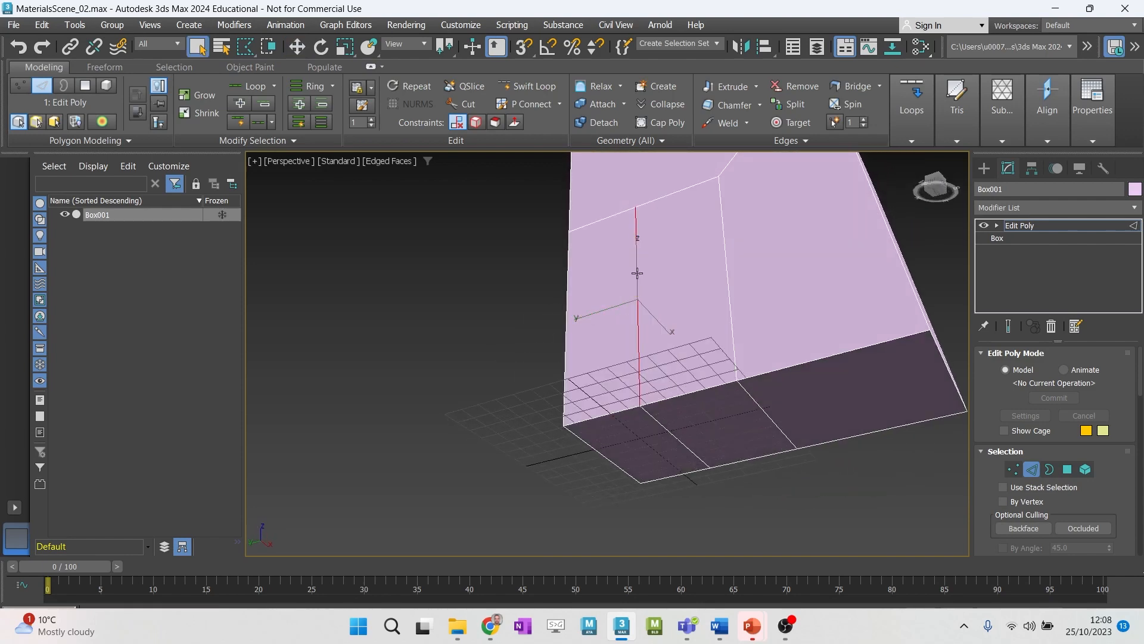
left_click(677, 435, "ctrl")
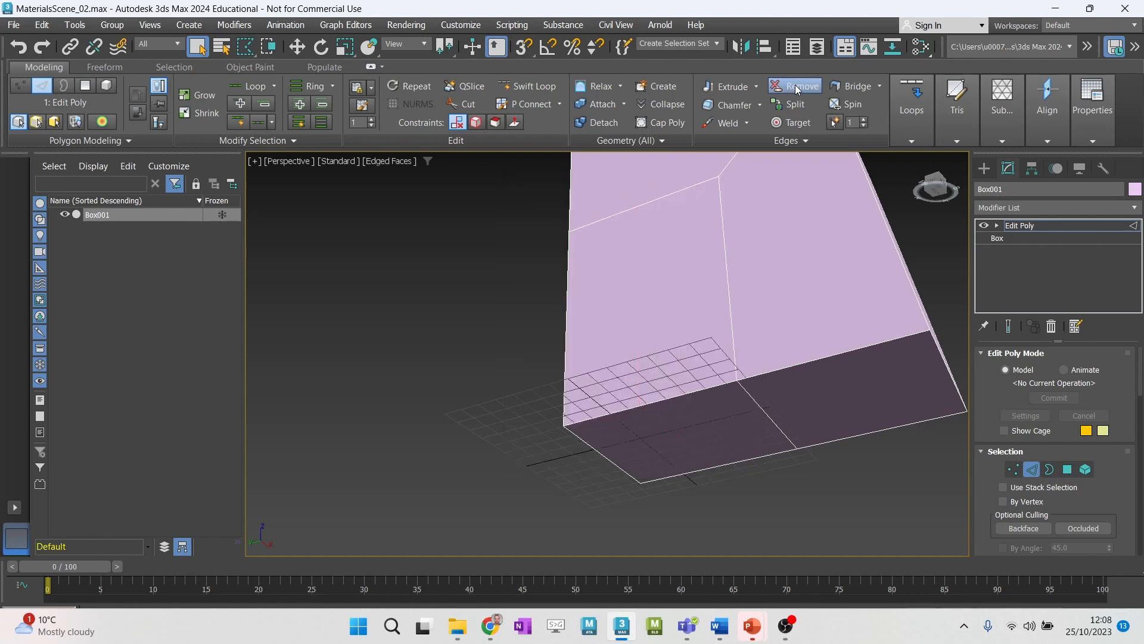
key("1")
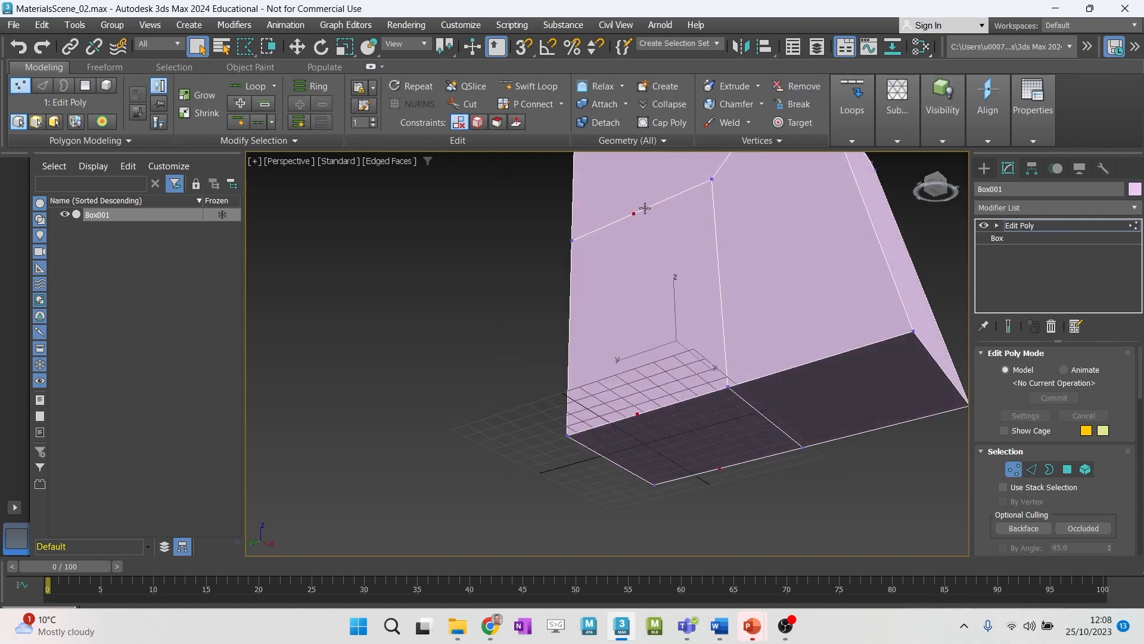
middle_click_drag(645, 208, 633, 217, "alt")
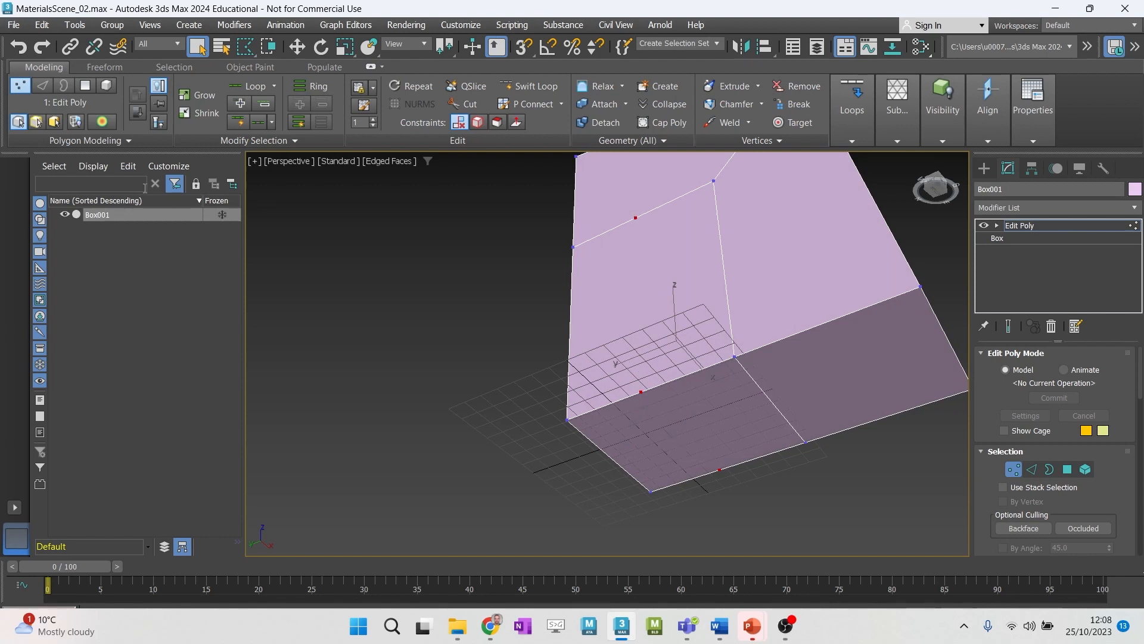
key("ctrl+shift+e")
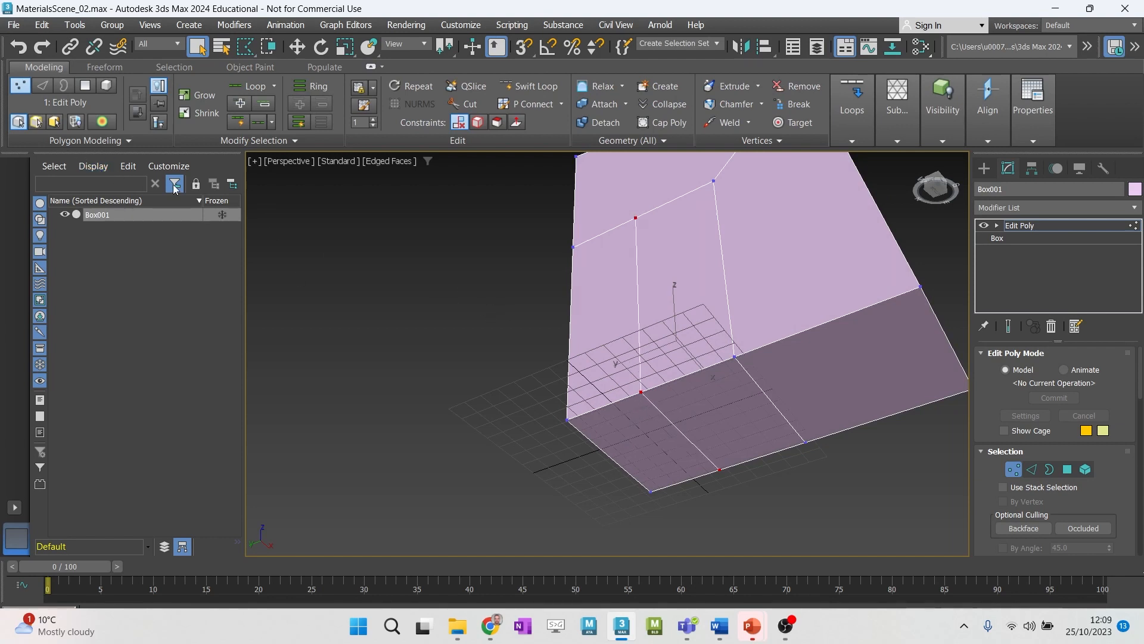
- At Edge level, widen the program window to expose the loop tools, and remove the vertical and underside edges with the Loops Remove command
left_click(42, 85)
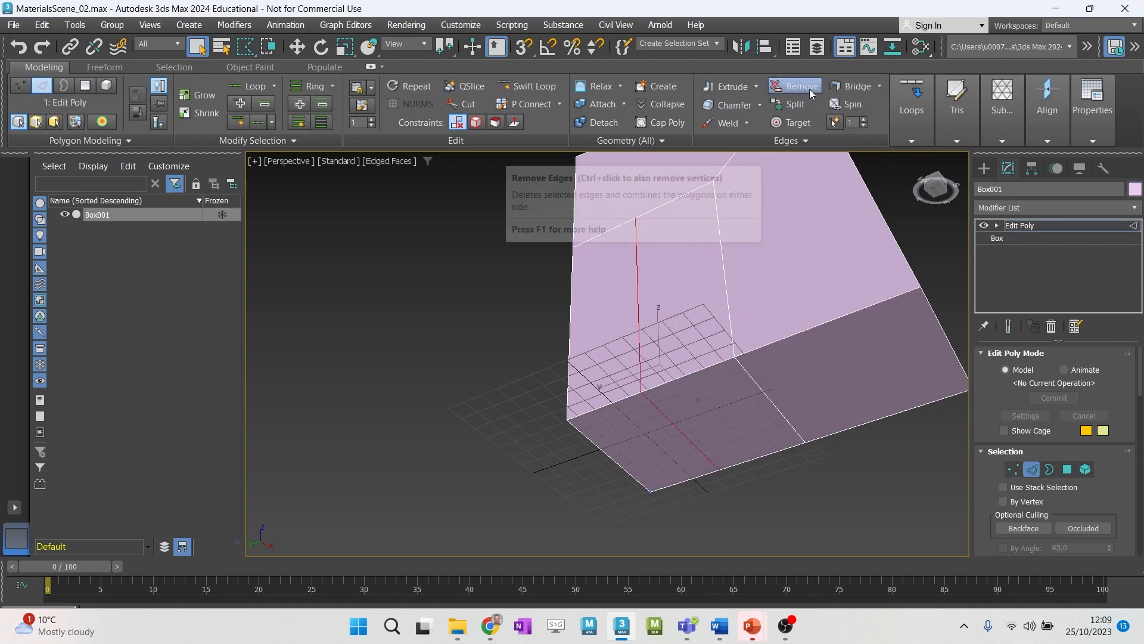
left_click(912, 92)
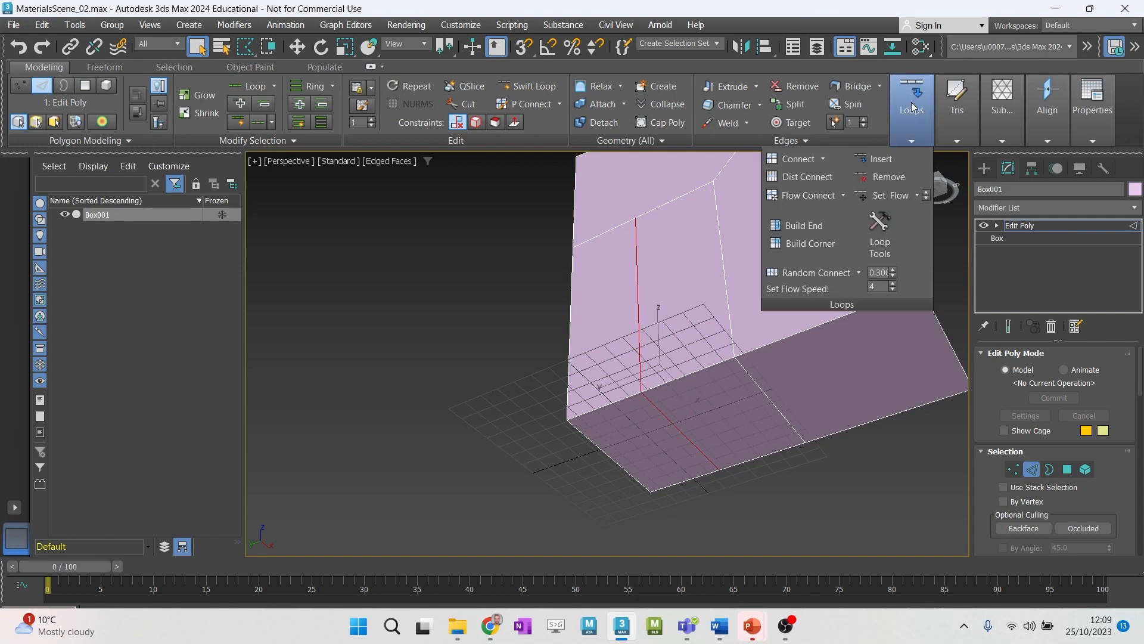
left_click(1090, 8)
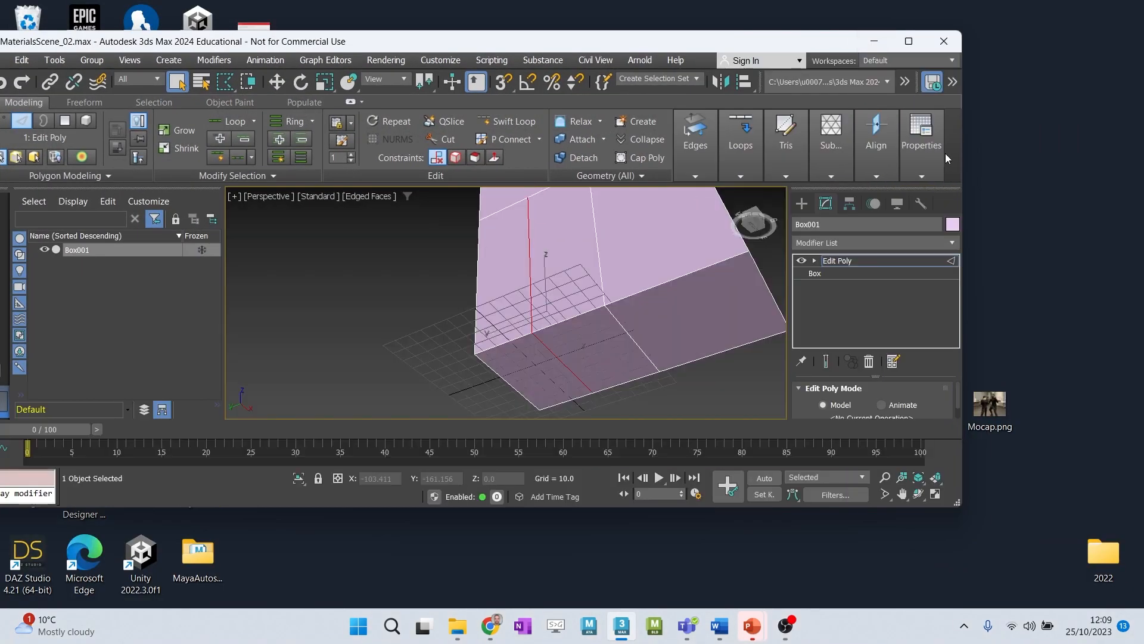
left_click_drag(1006, 148, 1143, 146)
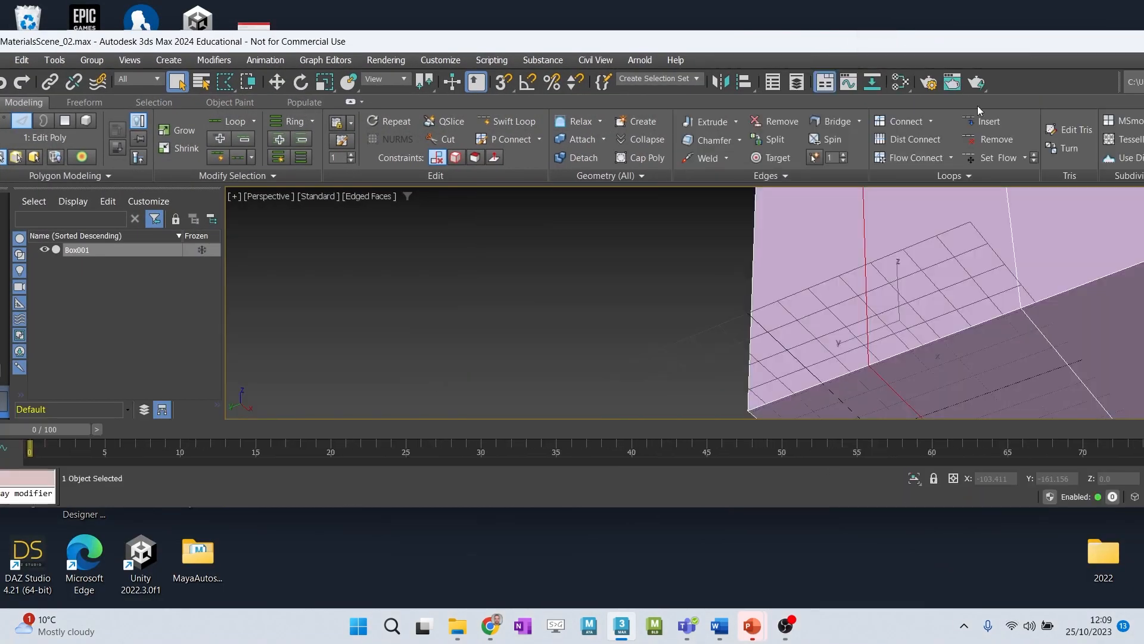
left_click_drag(920, 44, 631, 32)
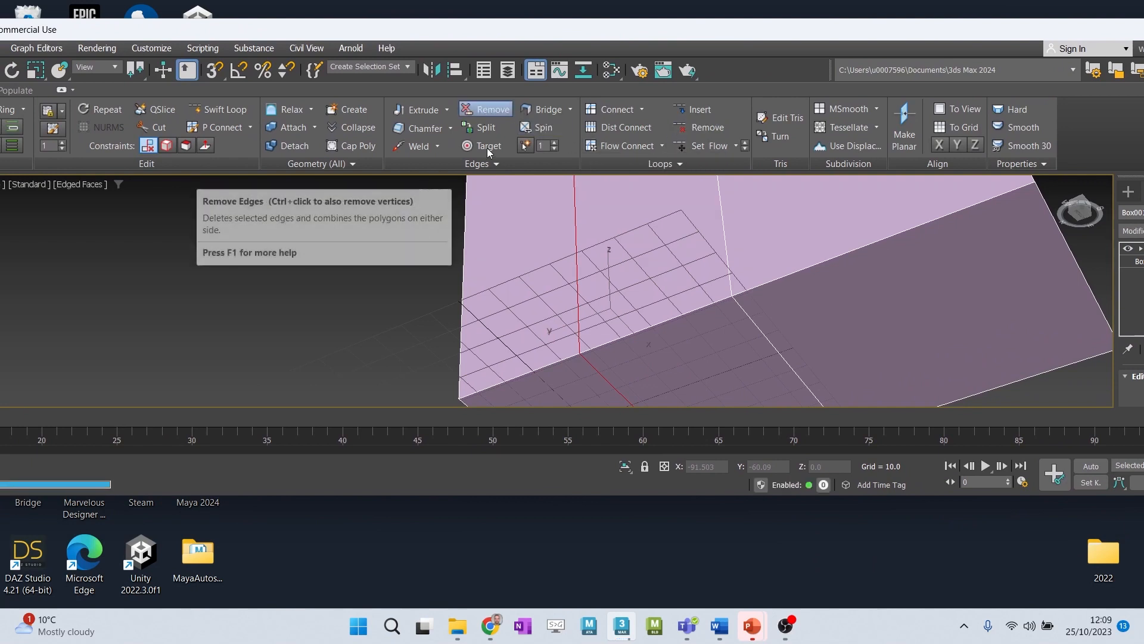
left_click(702, 129)
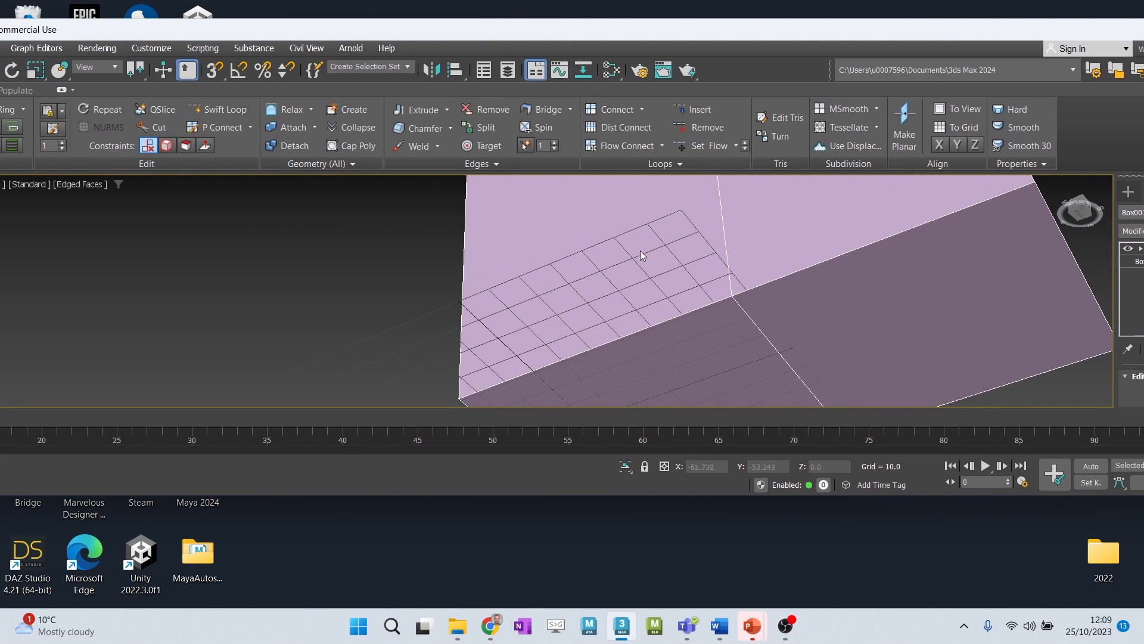
- Maximize the program window again and examine the box at Vertex level where the edges were removed
middle_click_drag(640, 251, 633, 376, "alt")
middle_click_drag(645, 282, 596, 286, "alt")
left_click_drag(147, 30, 255, 42)
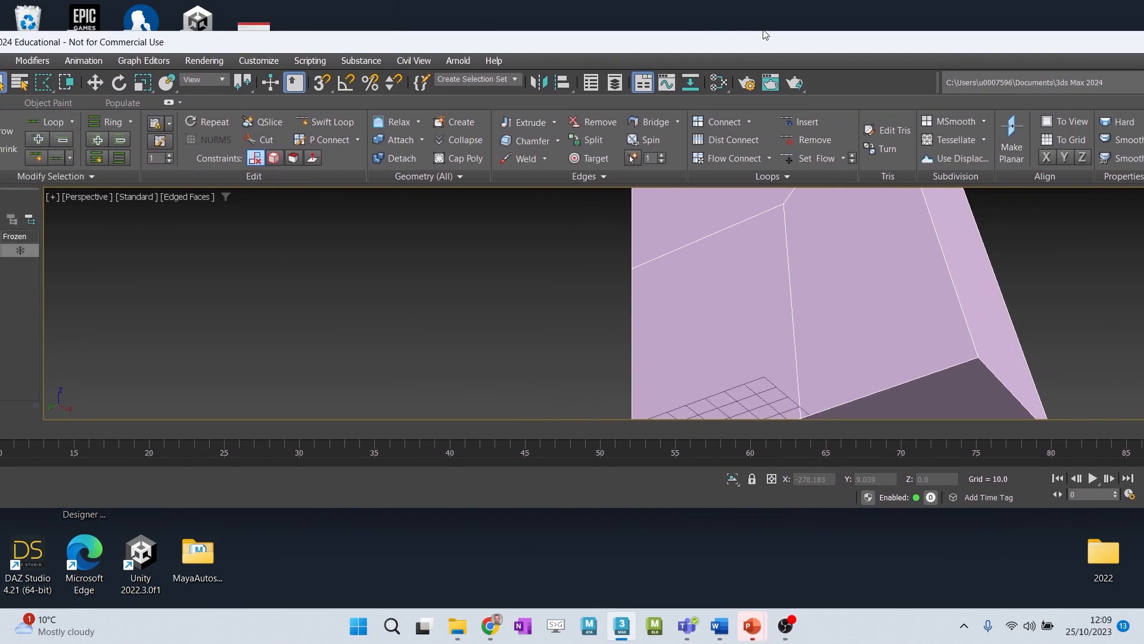
left_click_drag(862, 40, 557, 49)
left_click(1037, 51)
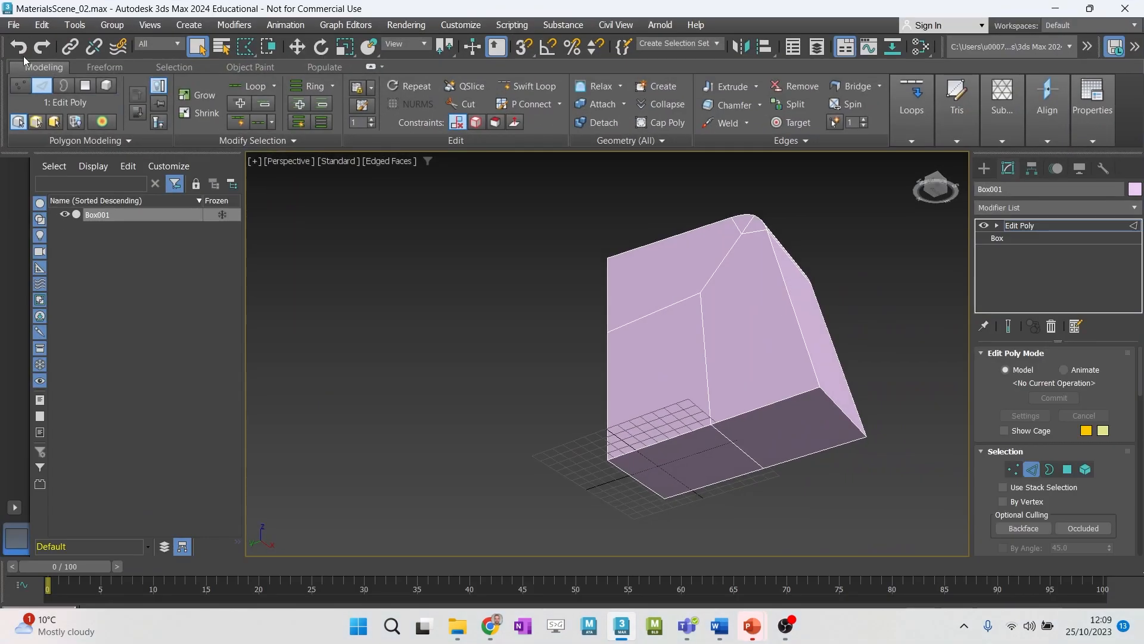
left_click(20, 86)
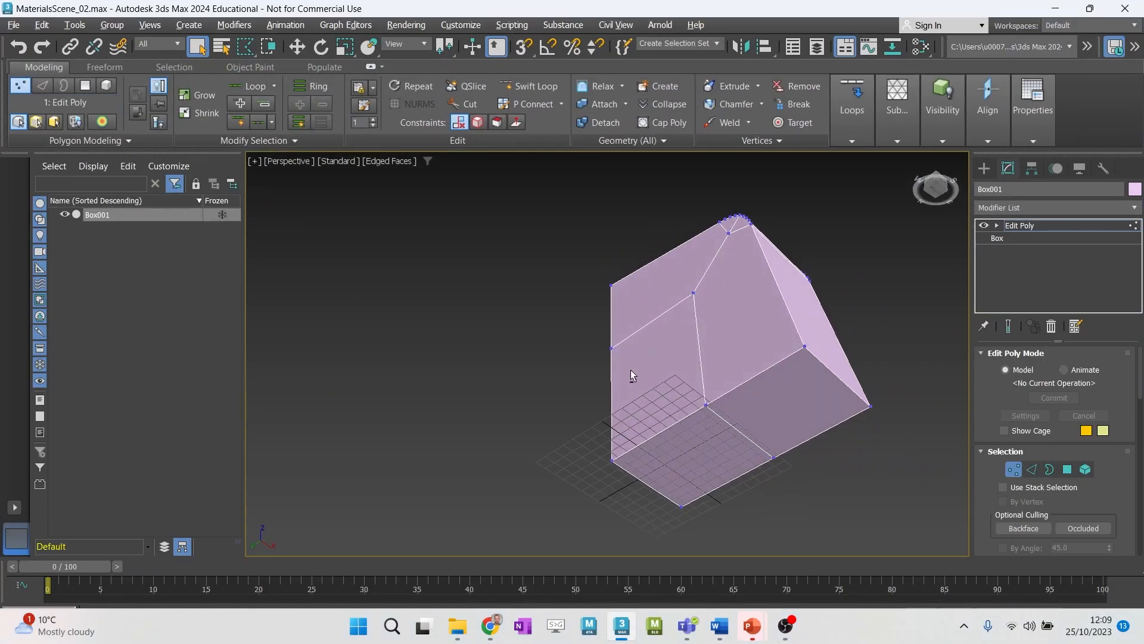
middle_click_drag(631, 370, 645, 439, "alt")
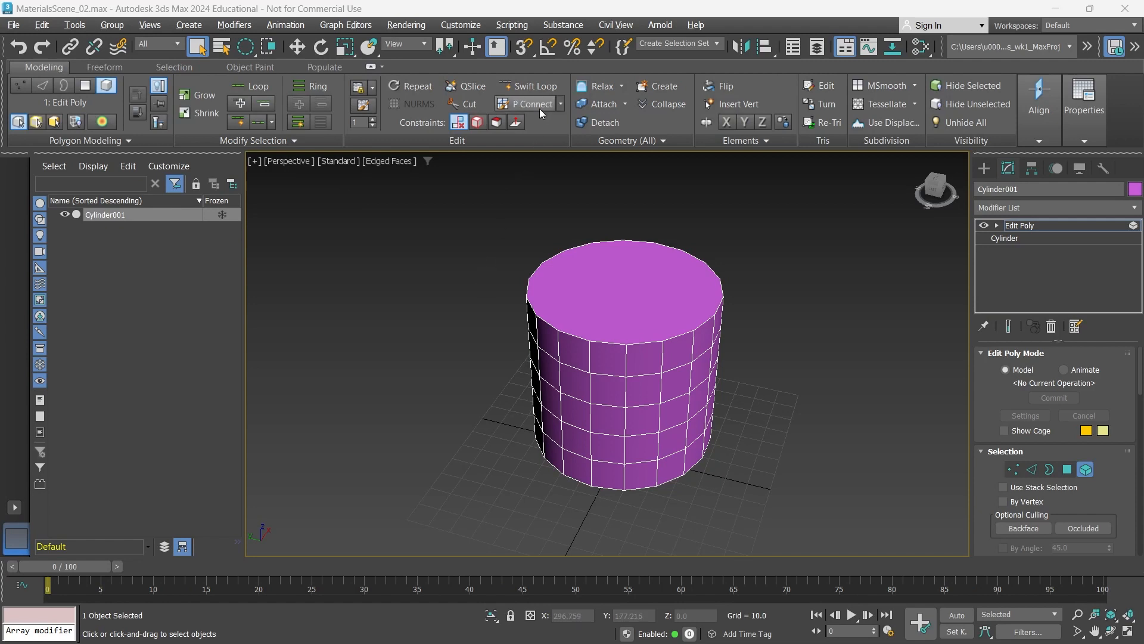
- Preview an edge loop on the cylinder with Swift Loop, leave the tool and switch to Edge level
left_click(534, 90)
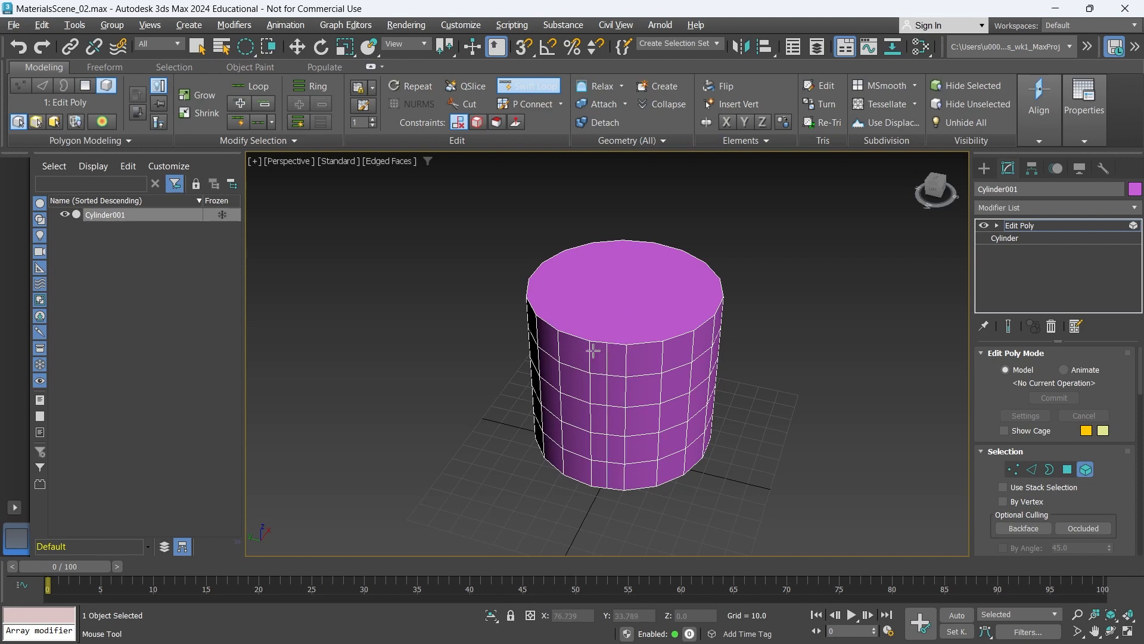
left_click(41, 88)
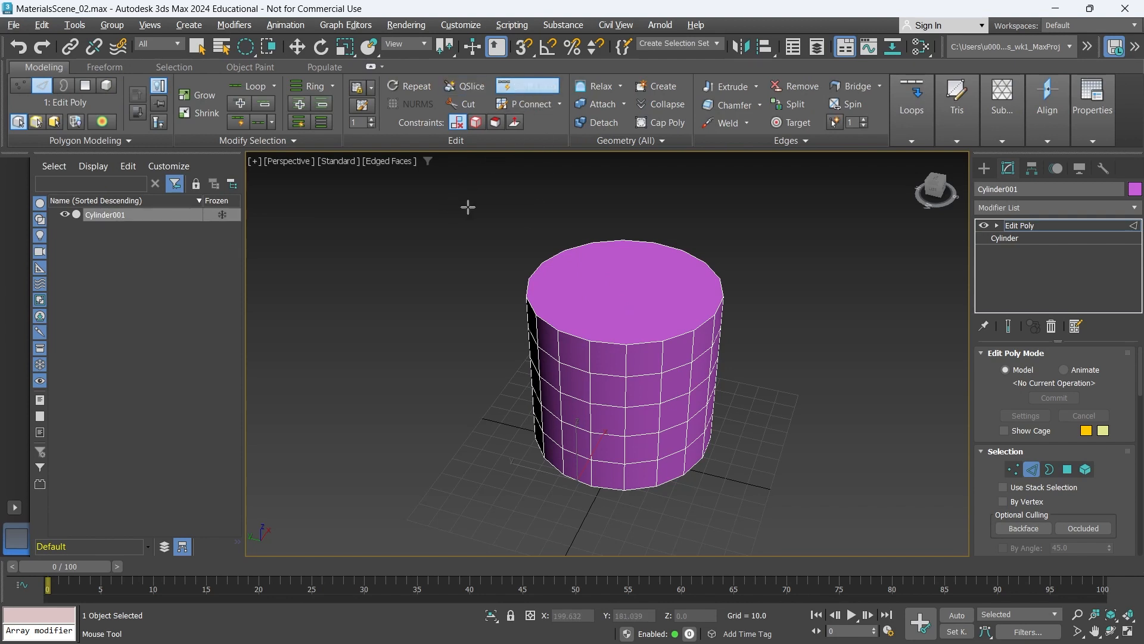
key("w")
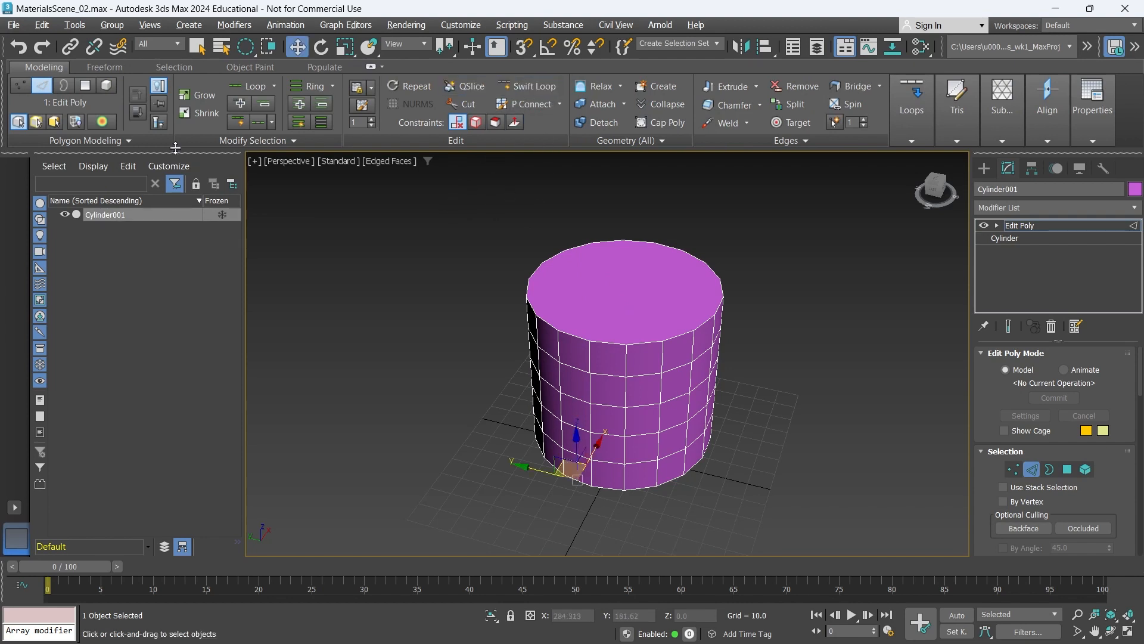
- Connect two opposite rim edges of the cylinder's top face with a new edge across the cap
left_click(578, 333)
key("q")
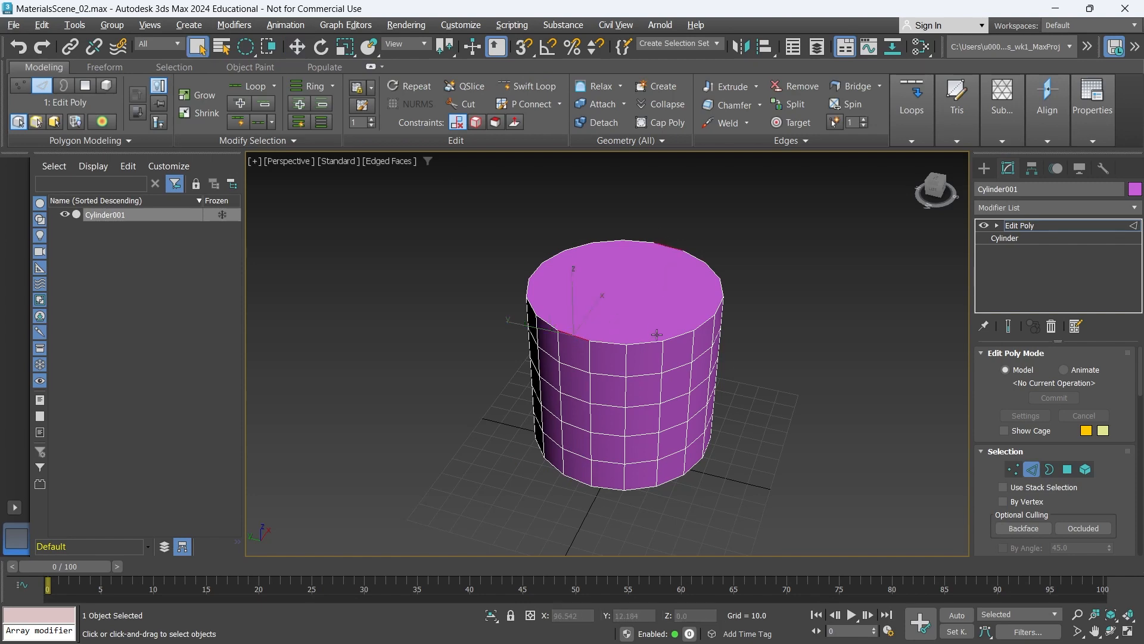
middle_click_drag(657, 335, 587, 342, "alt")
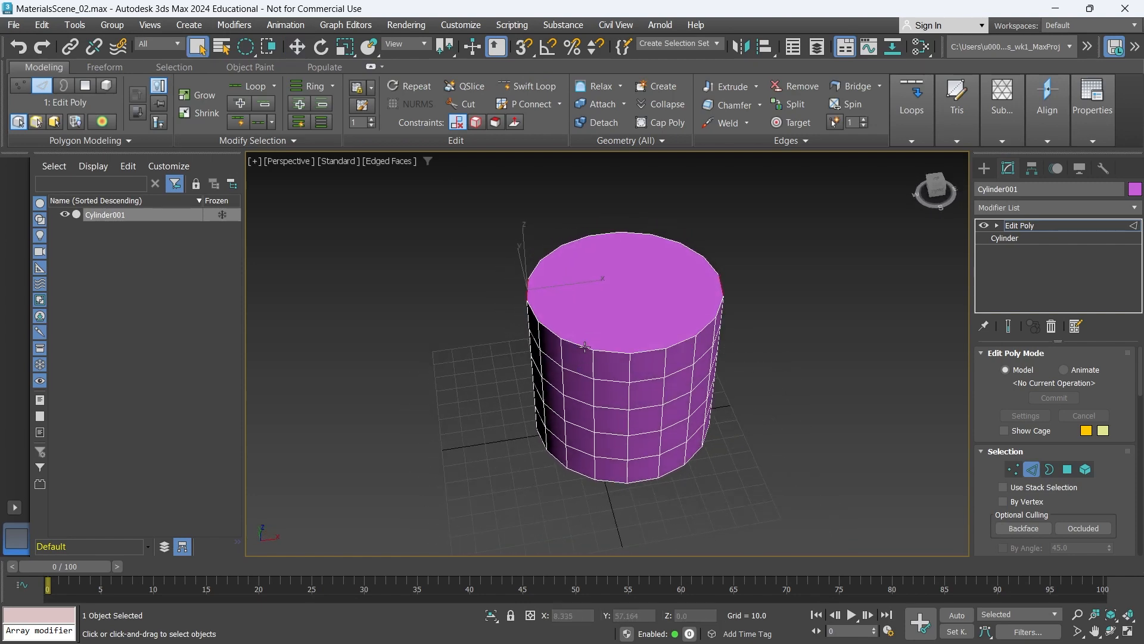
left_click(916, 140)
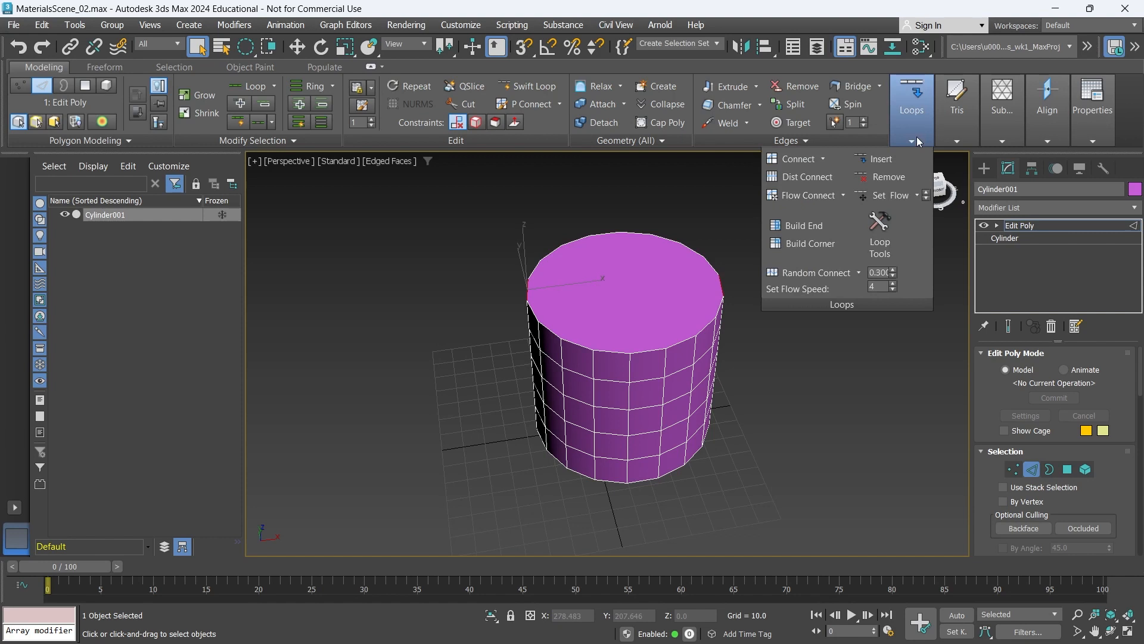
left_click(804, 163)
middle_click_drag(547, 342, 620, 354, "alt")
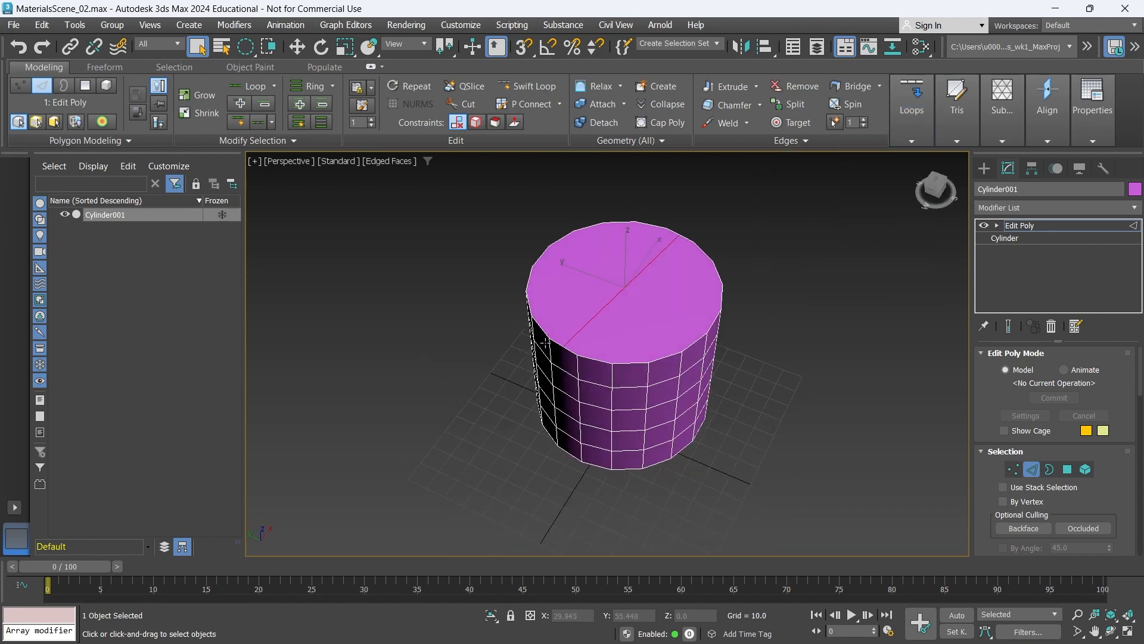
middle_click_drag(633, 277, 662, 291, "alt")
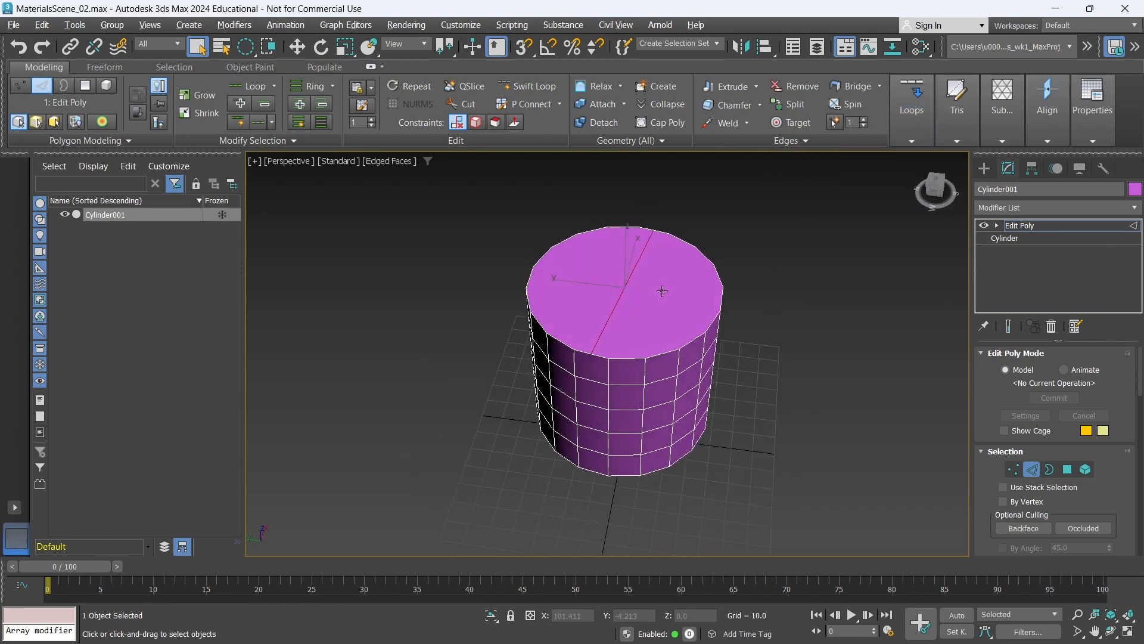
- Undo the edge connection across the cylinder's top cap and display the cylinder in wireframe
scroll(581, 364, "up", 2)
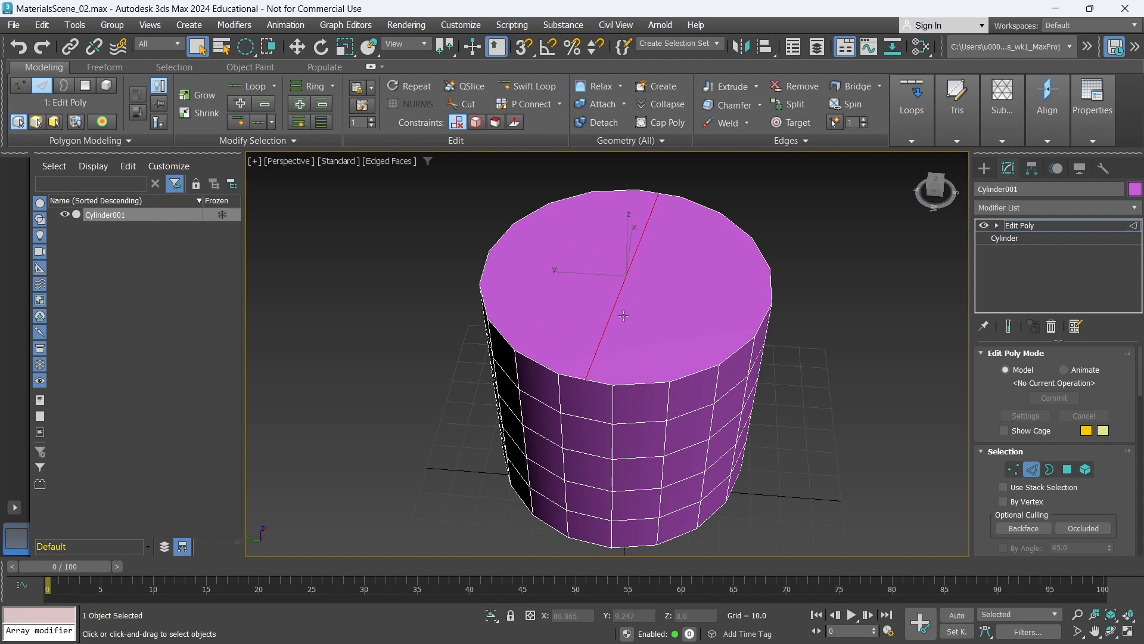
middle_click_drag(599, 376, 614, 363, "alt")
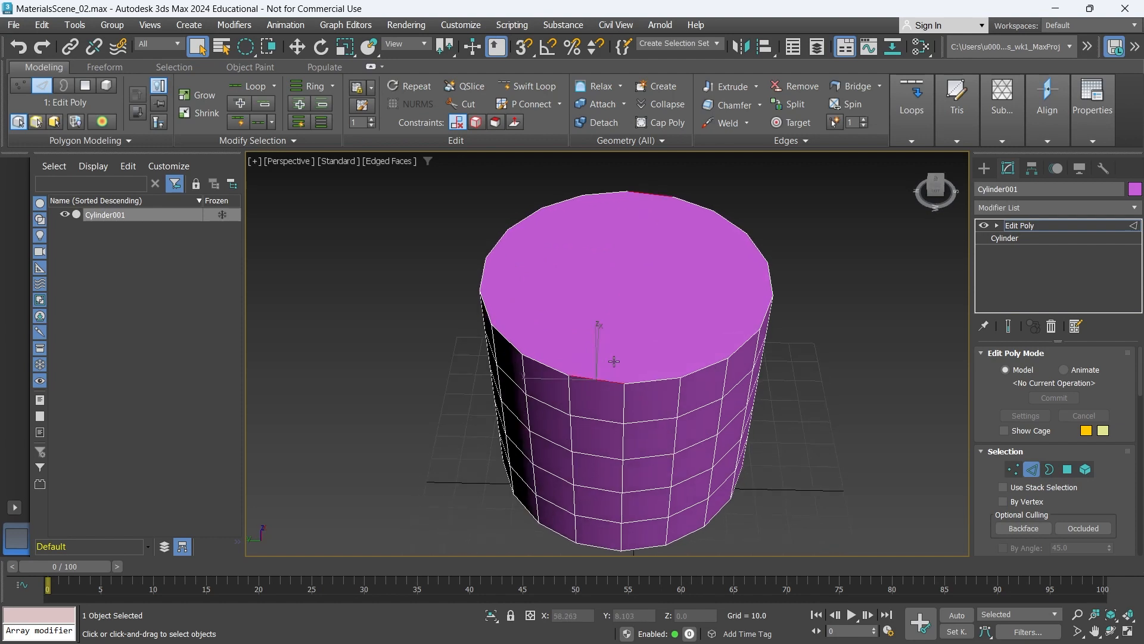
key("alt+q")
key("F3")
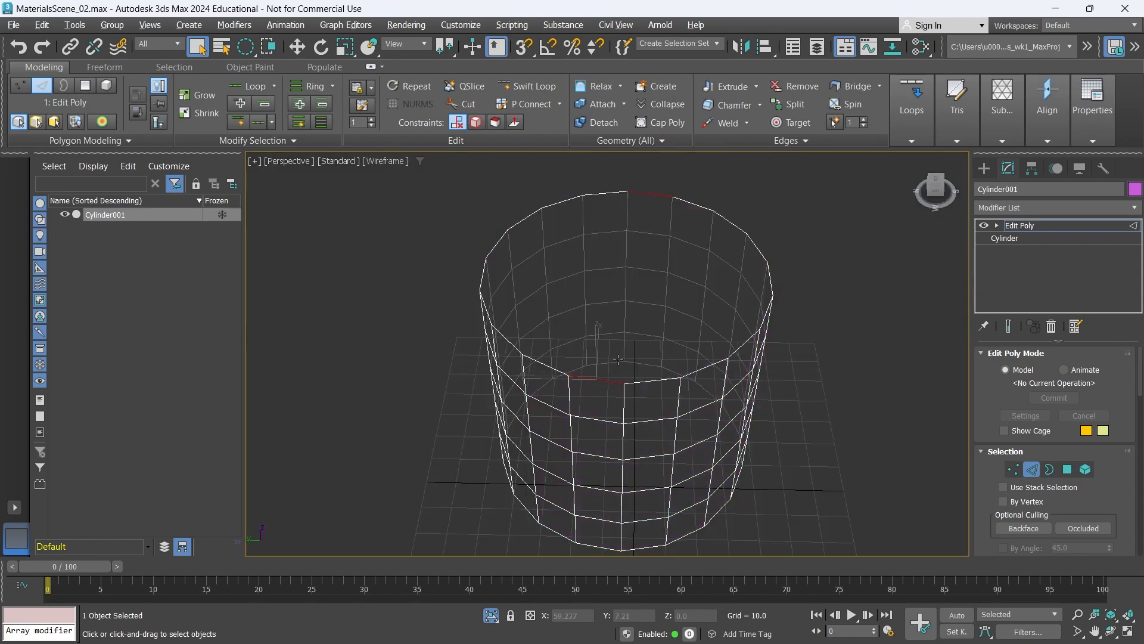
middle_click_drag(614, 361, 633, 335, "alt")
scroll(631, 369, "down", 4)
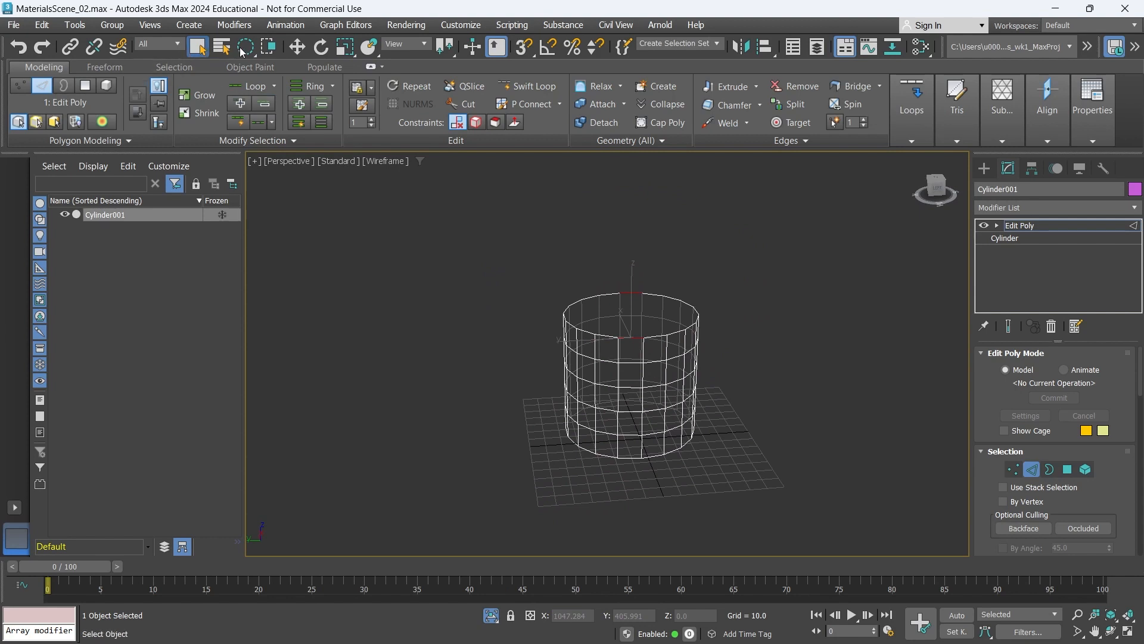
- Region-select one vertical column of horizontal edges on the cylinder's front and back, return to shaded display and apply Loops Connect
left_click_drag(245, 46, 245, 47)
left_click_drag(630, 283, 633, 486)
middle_click_drag(636, 432, 631, 454, "alt")
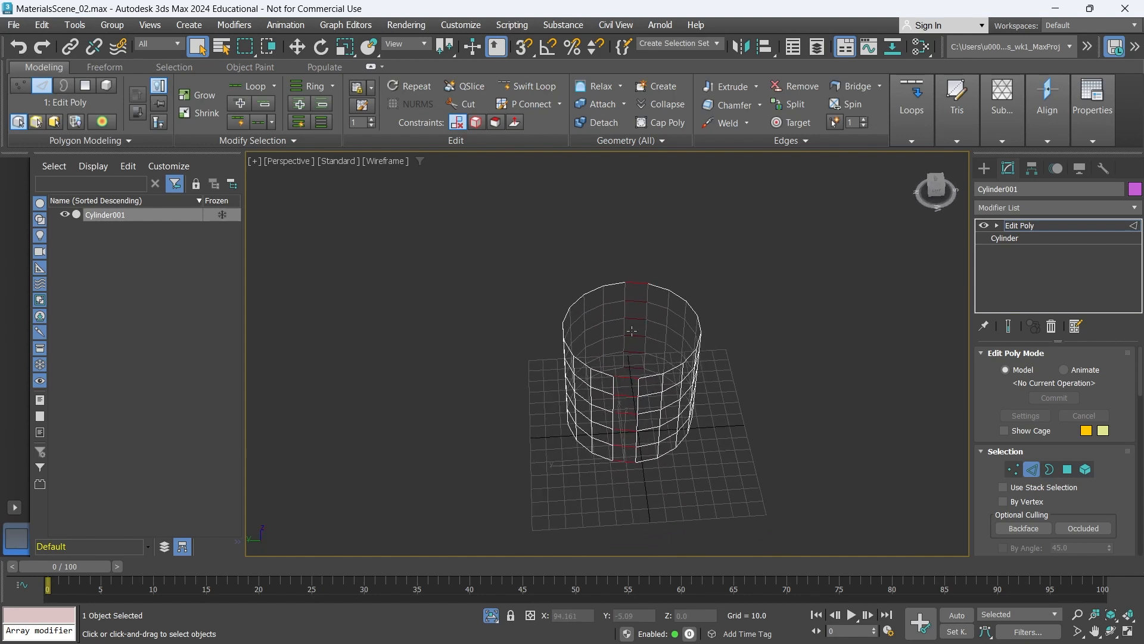
key("F3")
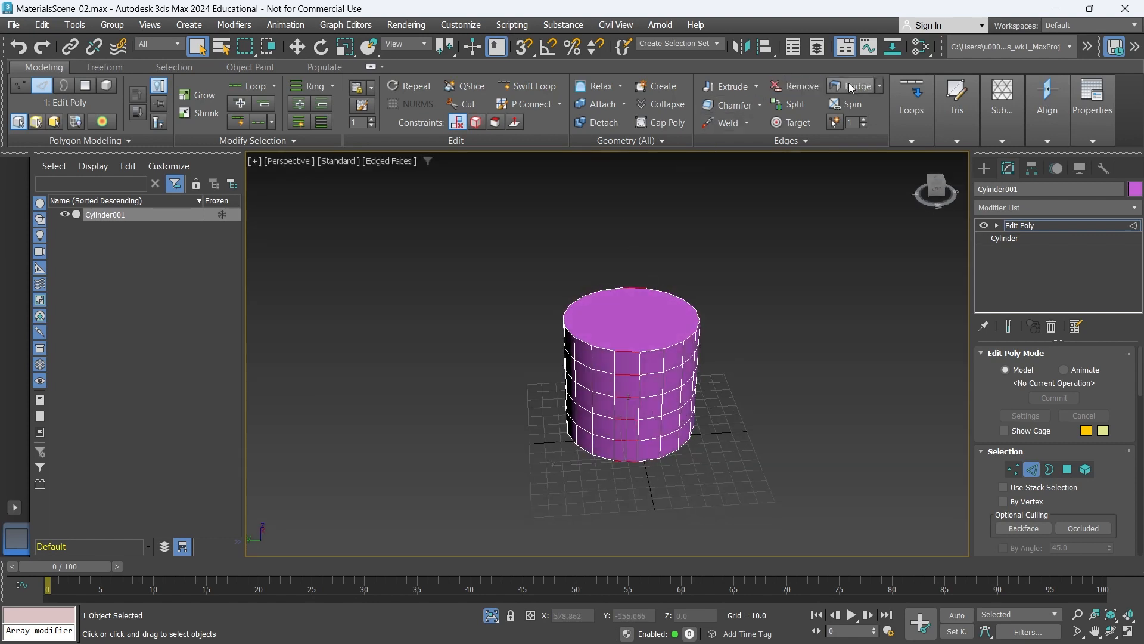
left_click(907, 120)
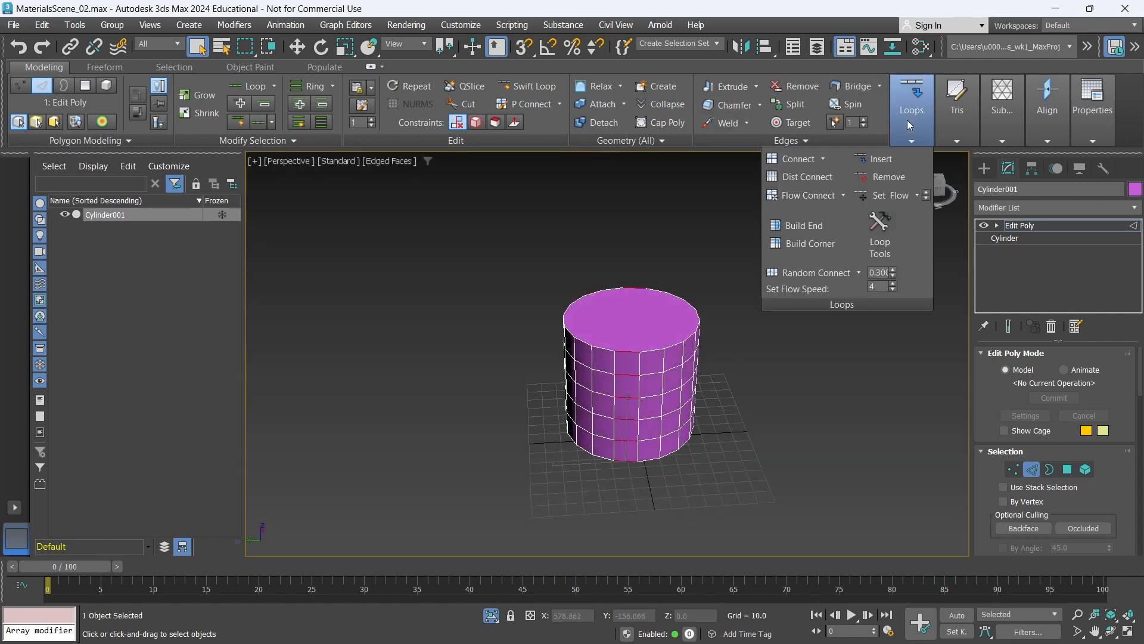
left_click(786, 160)
mouse_move(617, 374)
middle_mouse_down("alt")
mouse_move(615, 315)
mouse_move(459, 354)
mouse_move(599, 366)
middle_mouse_up("alt")
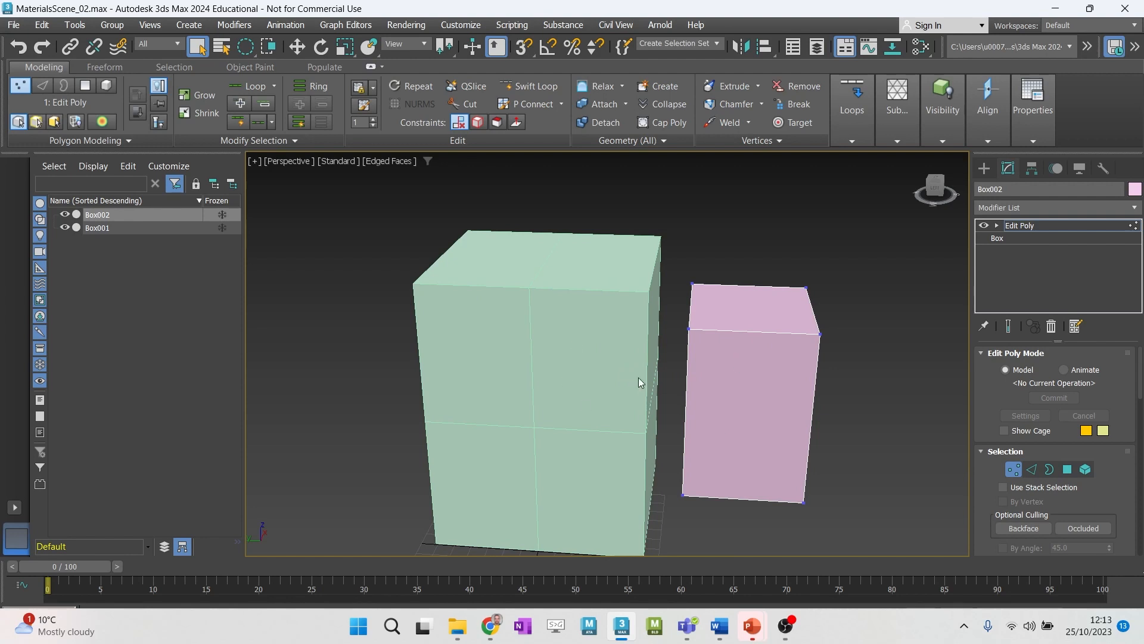
- Link Box002 as a child of Box001 in the scene hierarchy and select each box in turn
left_click(90, 227)
left_click(95, 216)
left_click_drag(95, 216, 101, 228)
left_click(87, 217)
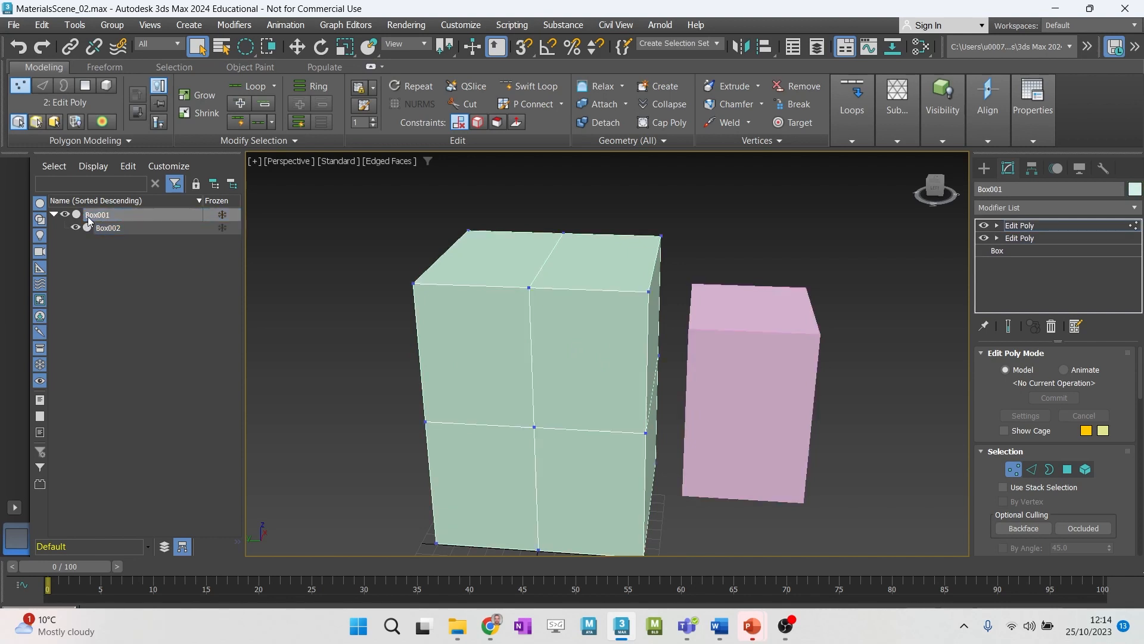
left_click(104, 229)
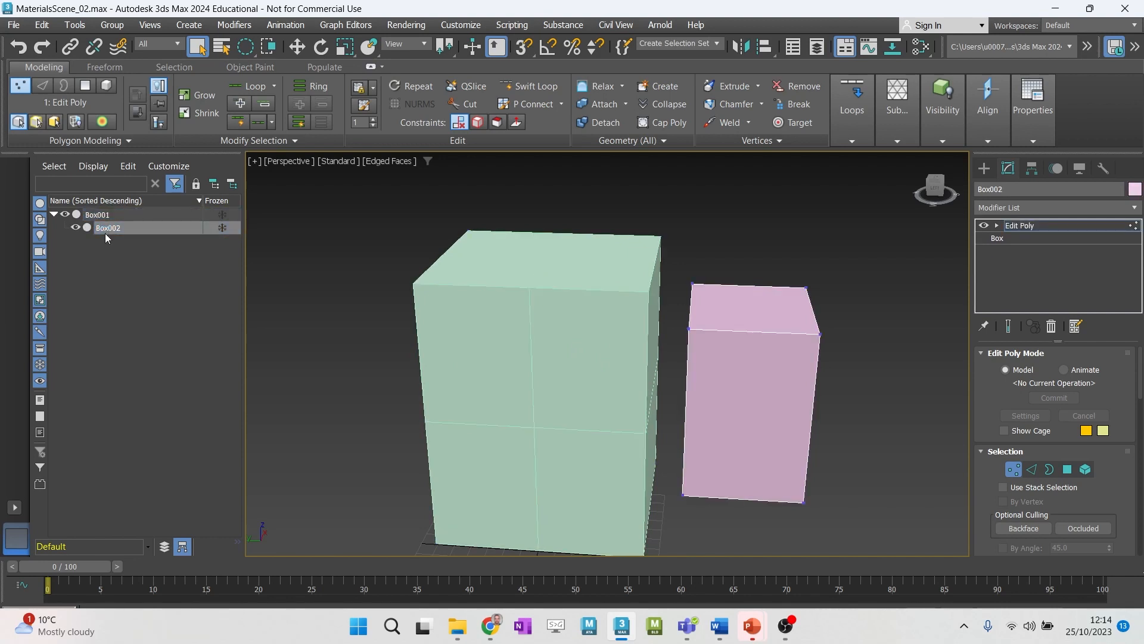
- Undo the parent-child link between the two boxes
key("ctrl+z")
key("ctrl+z")
key("ctrl+z")
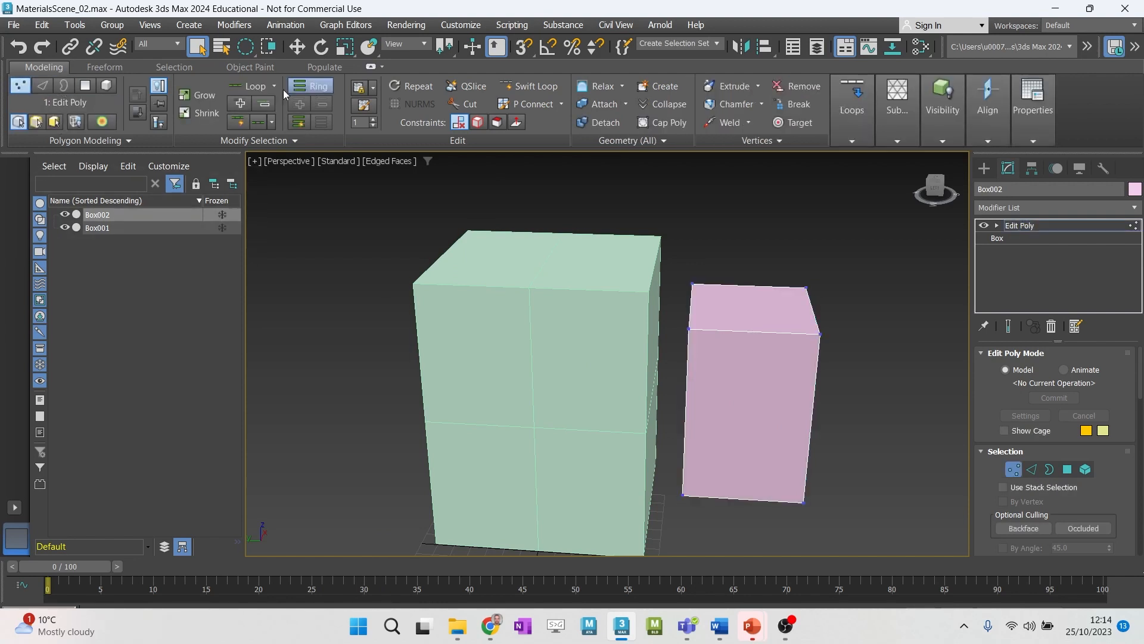
- Attach the larger green box to the smaller pink box as one mesh and leave Vertex level
left_click(593, 105)
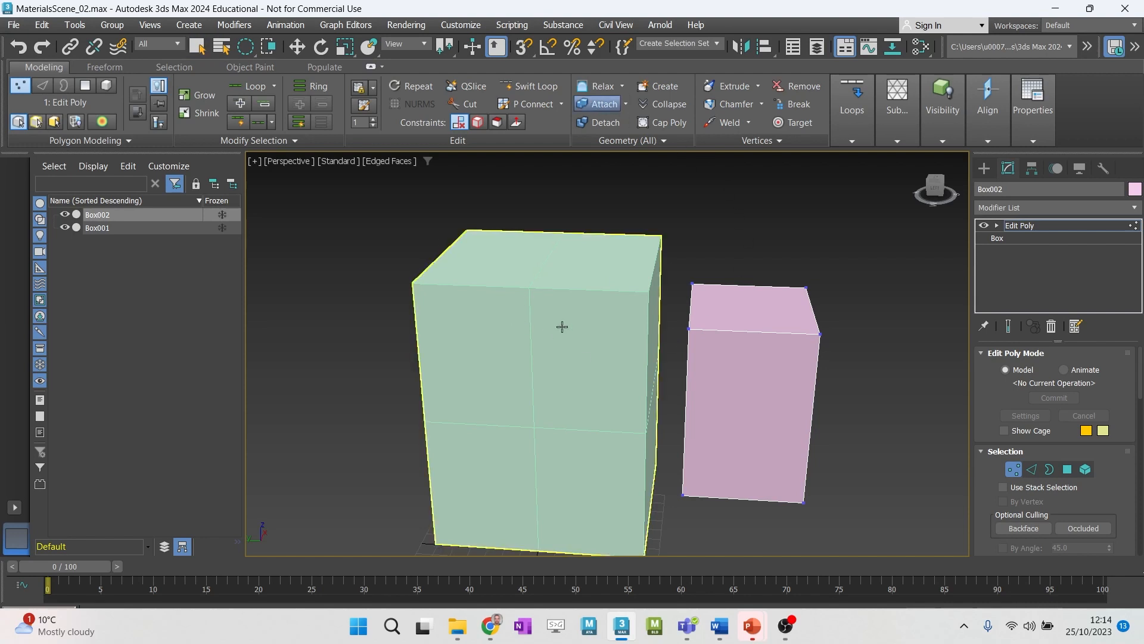
left_click(531, 336)
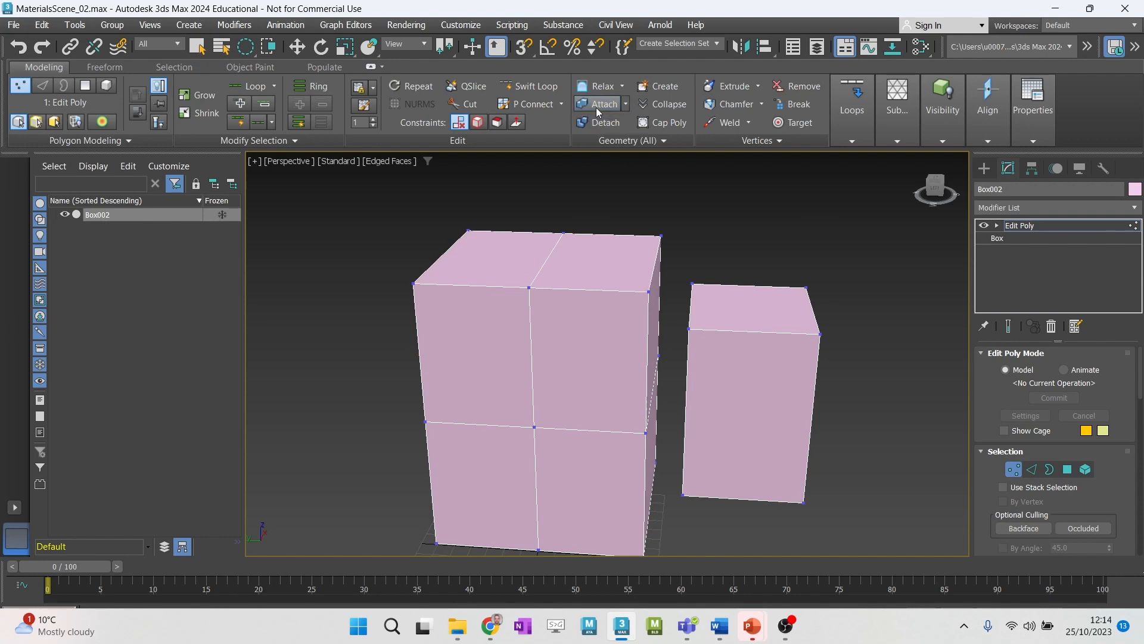
right_click(641, 202)
left_click(20, 85)
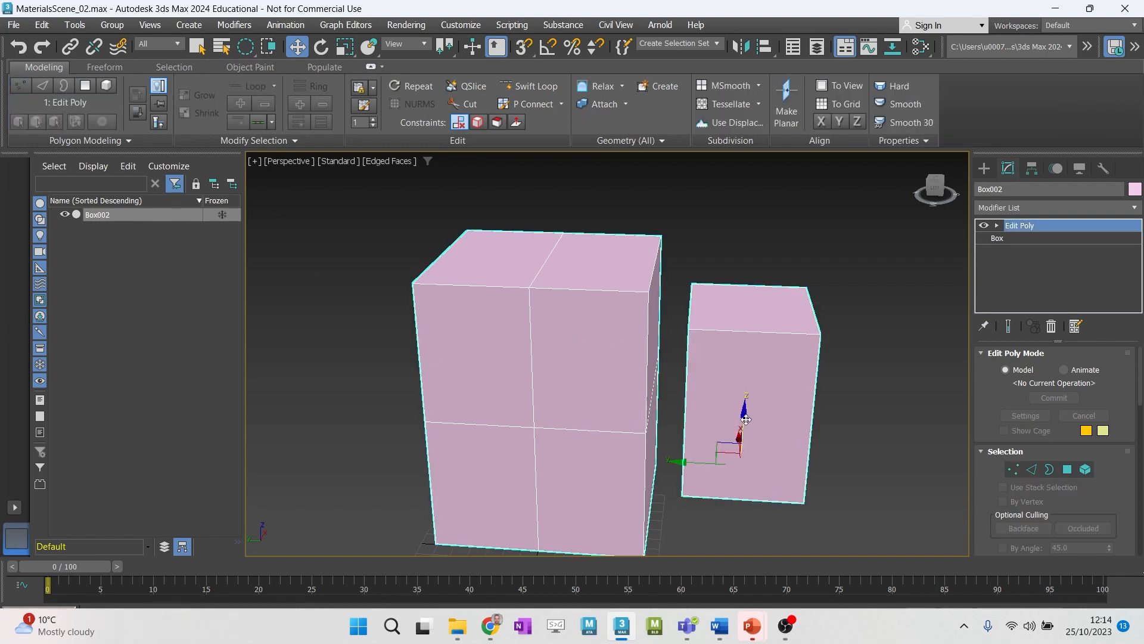
middle_click_drag(703, 420, 738, 423)
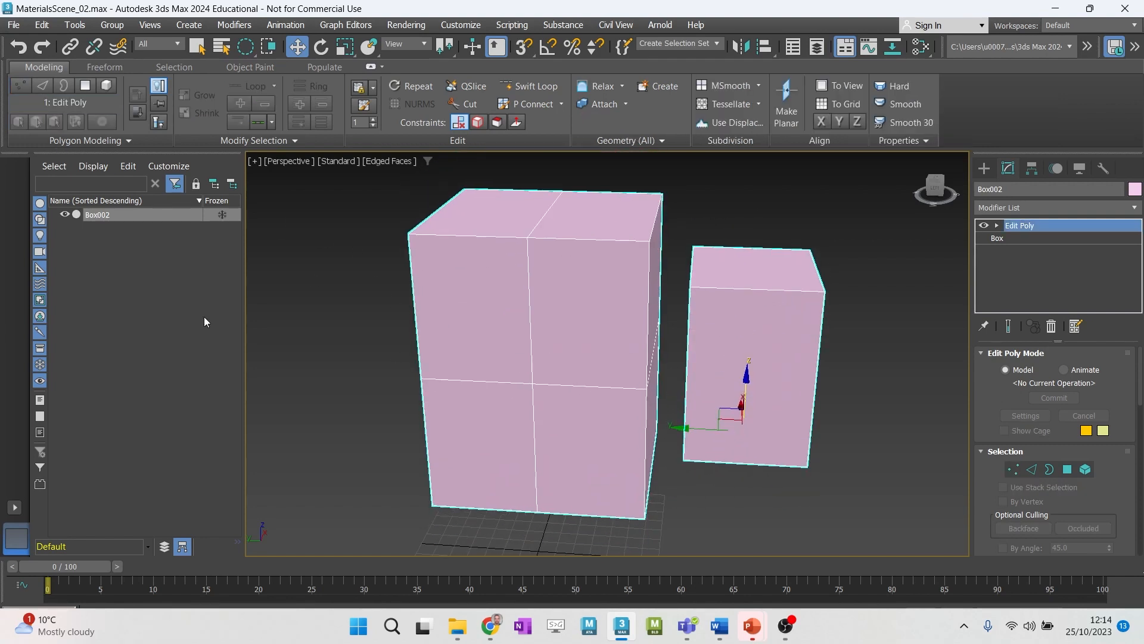
middle_click_drag(603, 370, 373, 339, "alt")
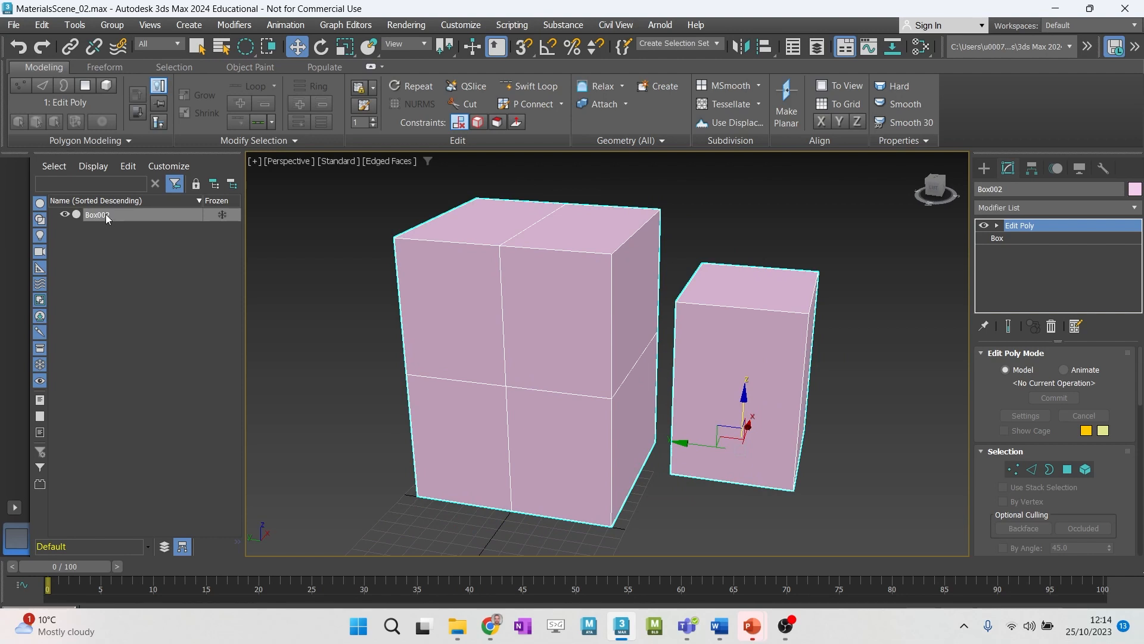
- Try rotating the attached boxes together as one object, undo the rotation and return to the selection tool
key("e")
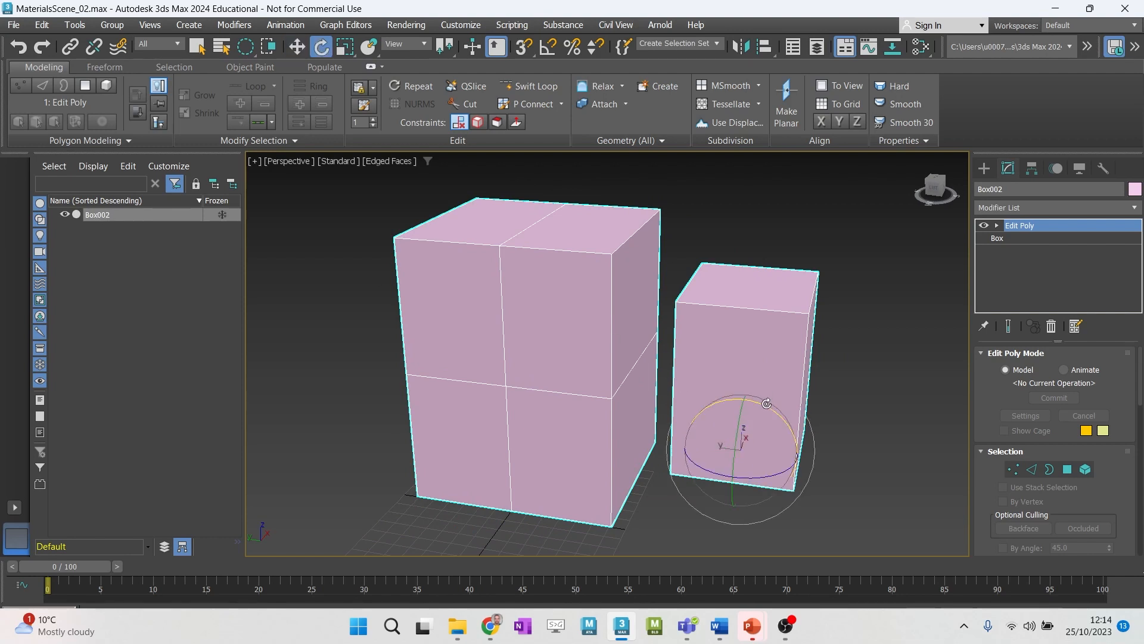
mouse_move(766, 403)
left_mouse_down()
mouse_move(788, 425)
mouse_move(752, 408)
left_mouse_up()
key("ctrl+z")
key("q")
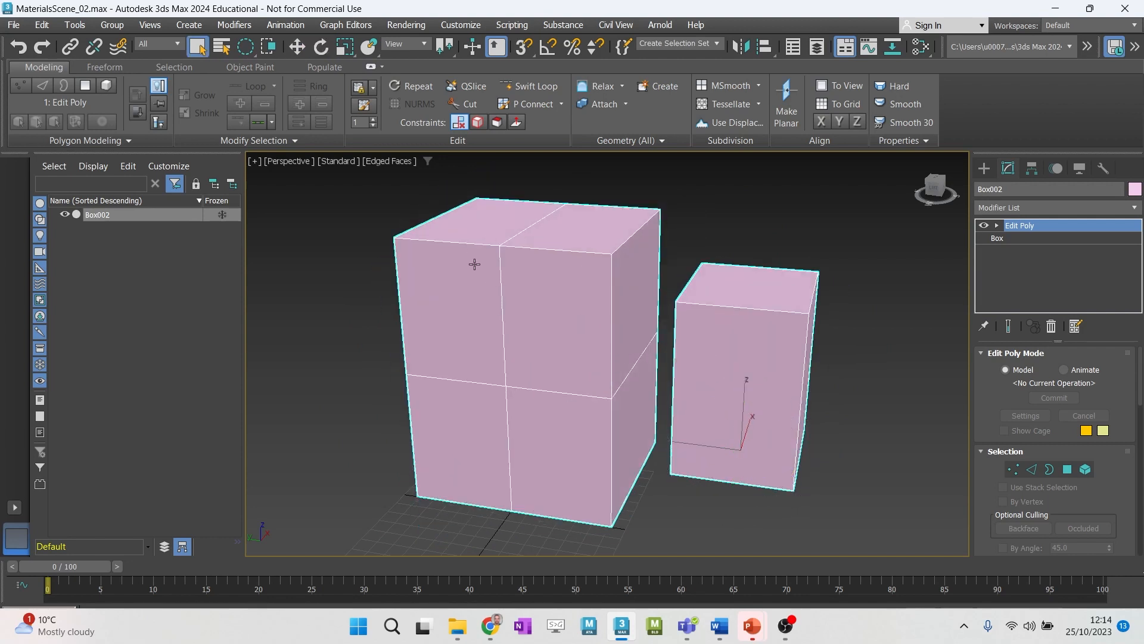
left_click(335, 256)
left_click(411, 277)
mouse_move(650, 332)
middle_mouse_down("alt")
mouse_move(668, 337)
mouse_move(658, 335)
middle_mouse_up("alt")
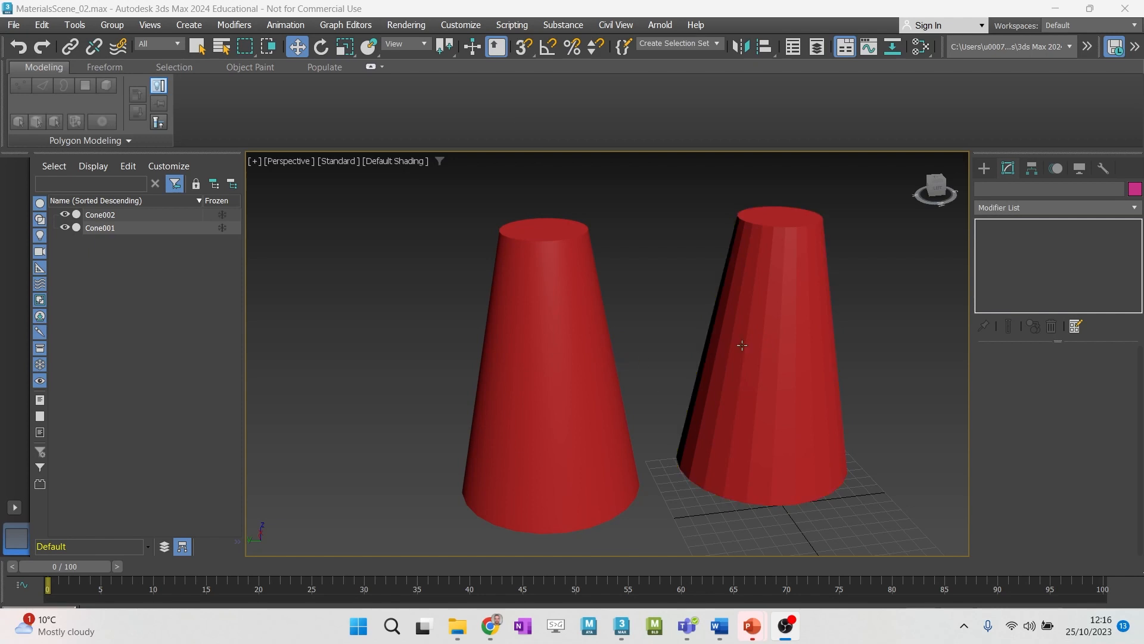
- Compare the shading of the smooth and faceted red cones, turning Edged Faces on and off to examine their mesh
middle_click_drag(742, 348, 701, 374, "alt")
middle_click_drag(701, 375, 692, 353)
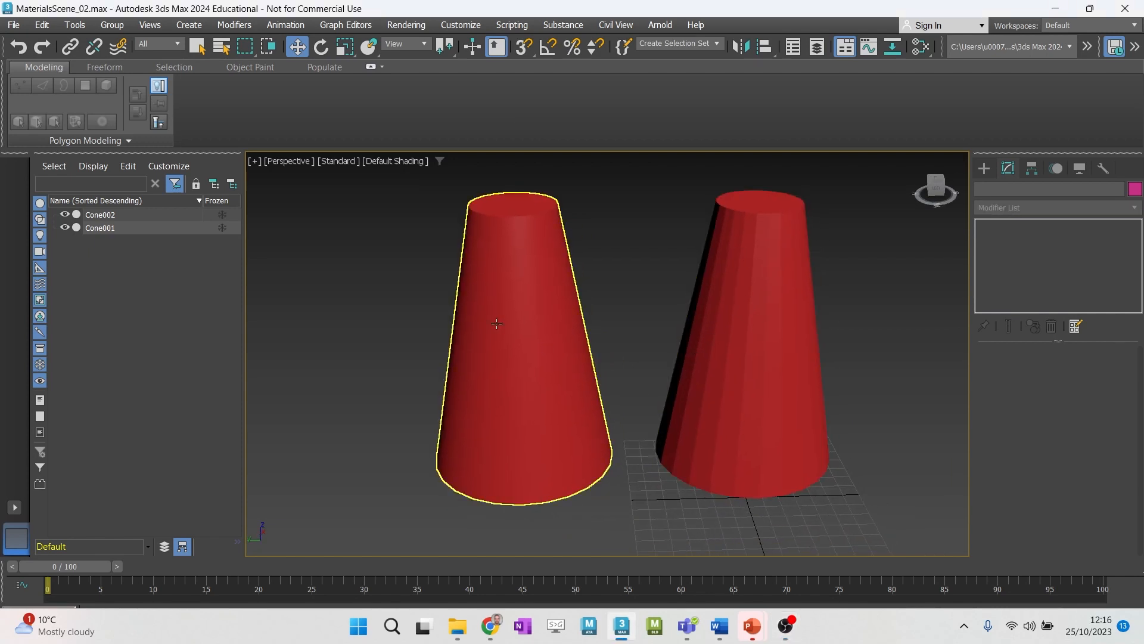
left_click(500, 322)
left_click(741, 311)
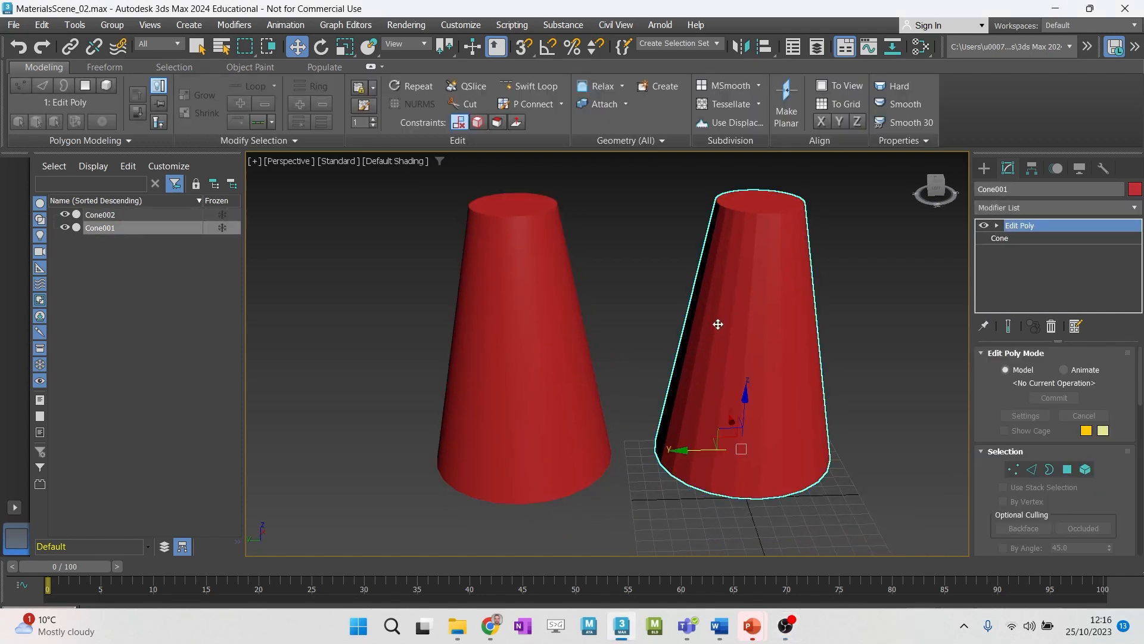
left_click(478, 358, "ctrl")
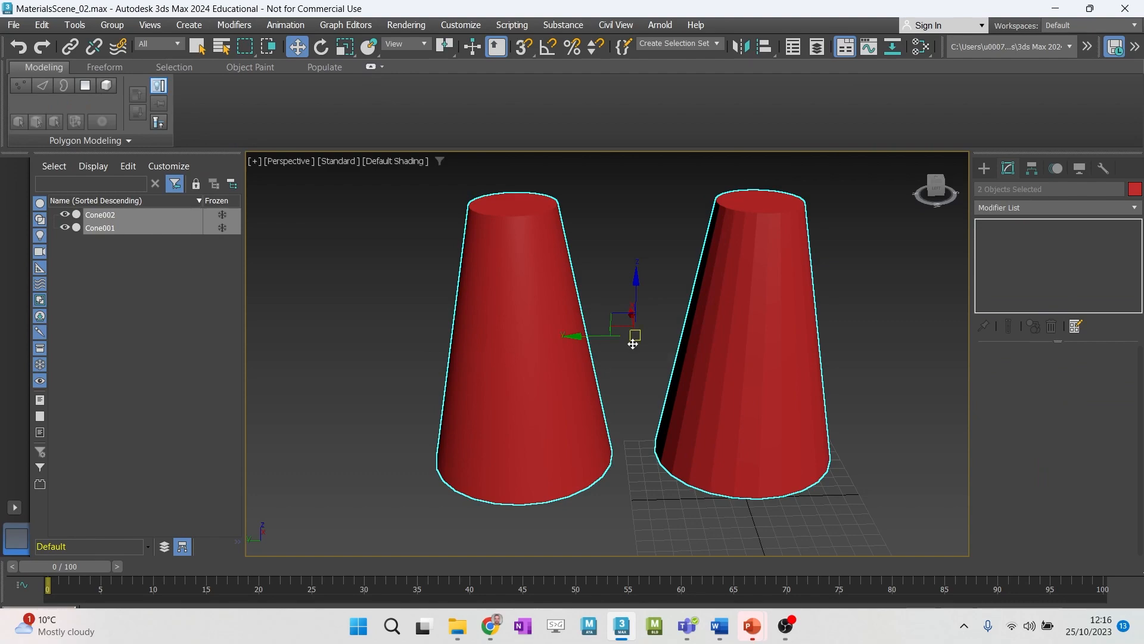
key("F4")
mouse_move(566, 312)
middle_mouse_down("alt")
mouse_move(625, 345)
mouse_move(555, 326)
mouse_move(626, 327)
mouse_move(614, 334)
middle_mouse_up("alt")
left_click(603, 250)
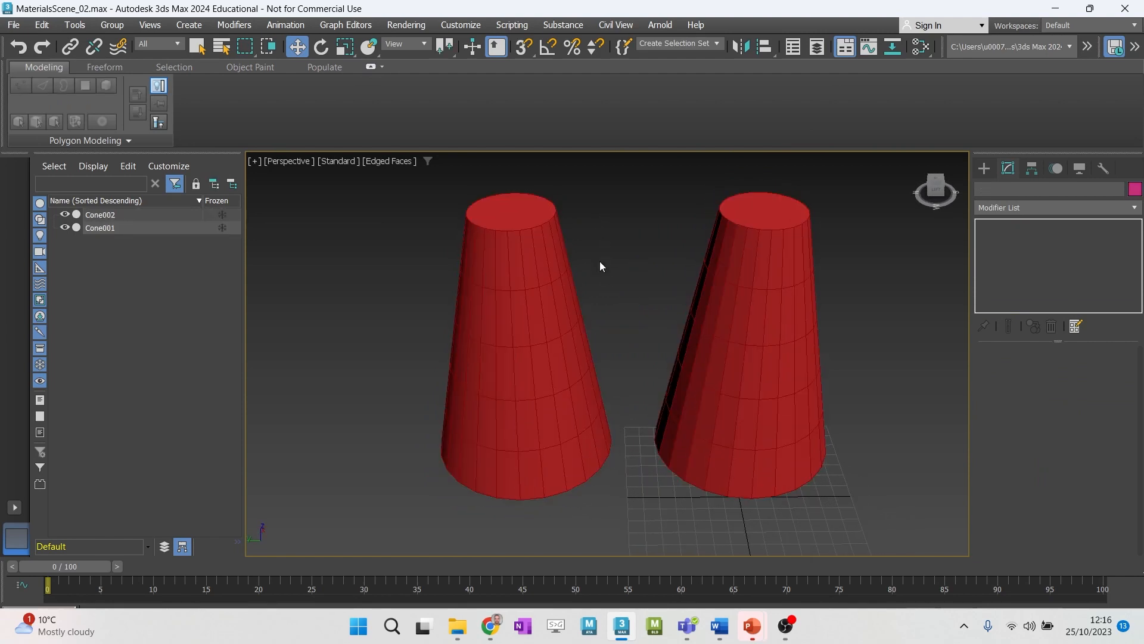
key("F4")
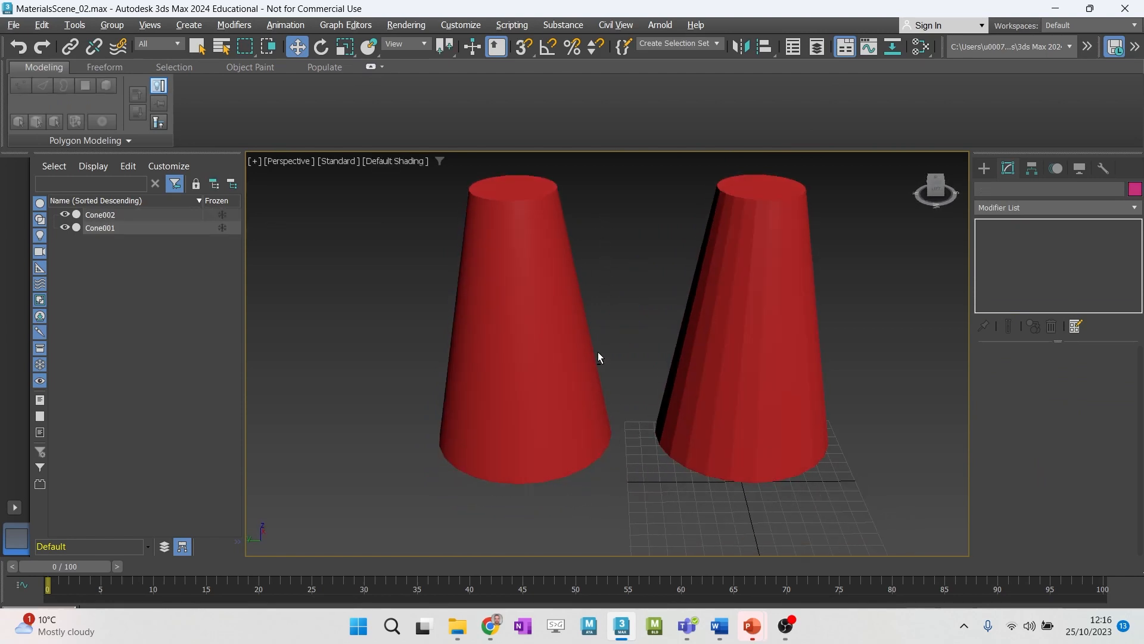
middle_click_drag(627, 289, 630, 316, "alt")
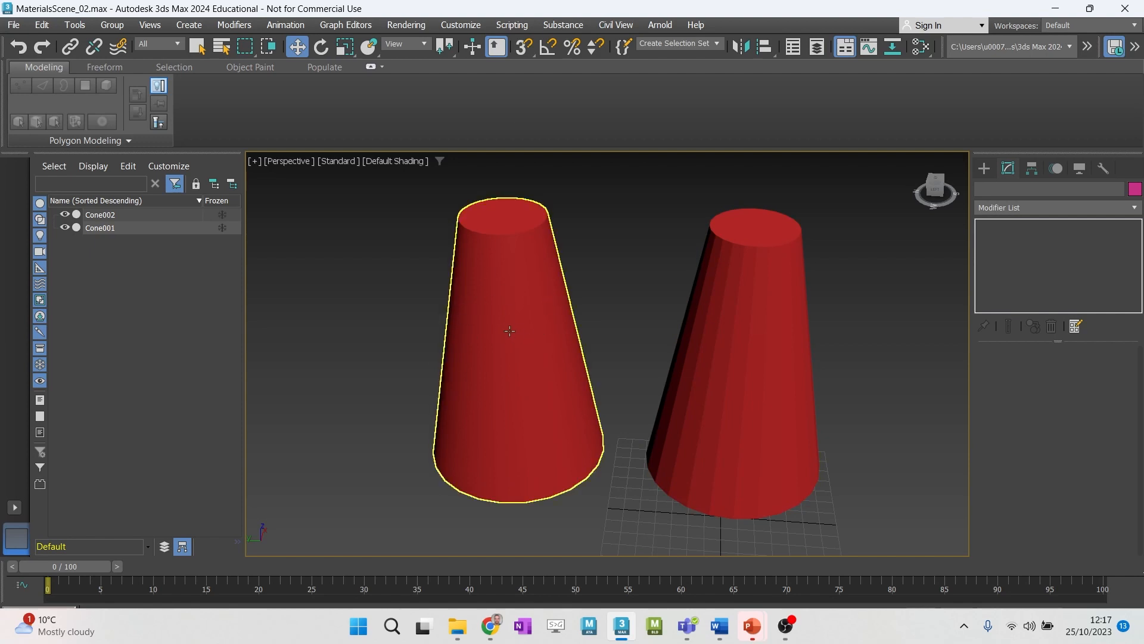
left_click(751, 352)
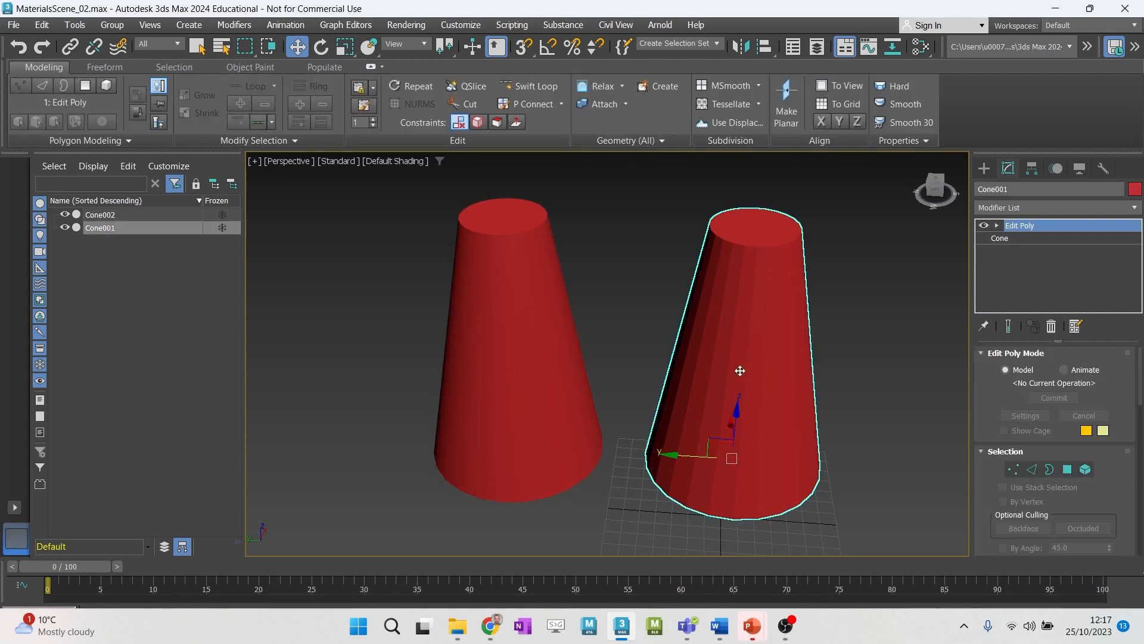
left_click(526, 336)
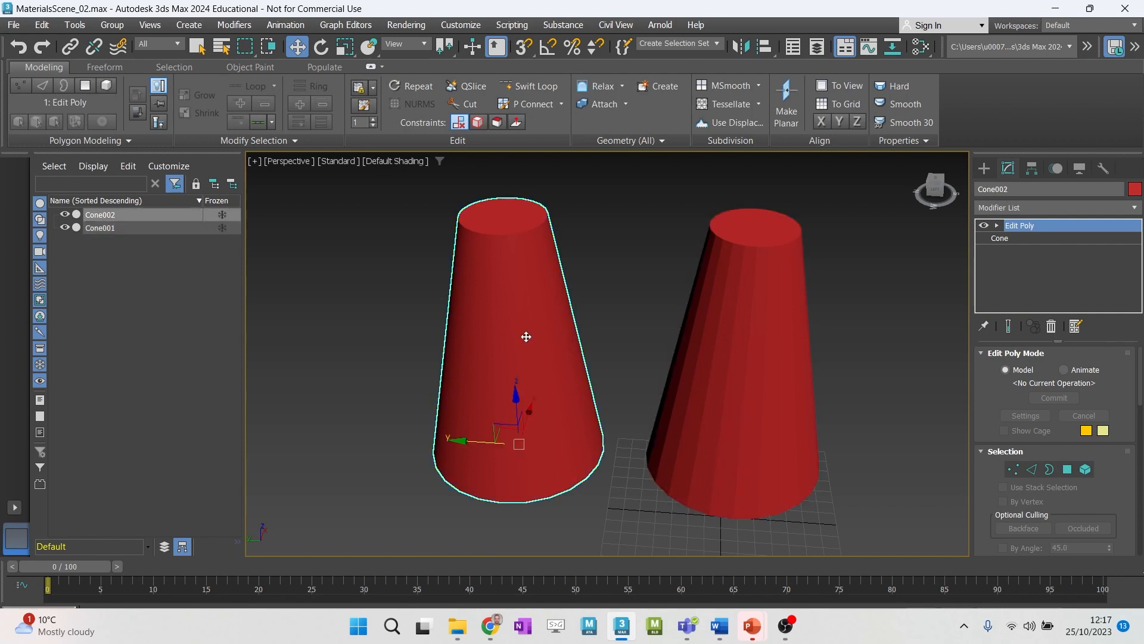
- Create a truncated cone with a base radius of about 61 beside the two red cones
left_click(986, 172)
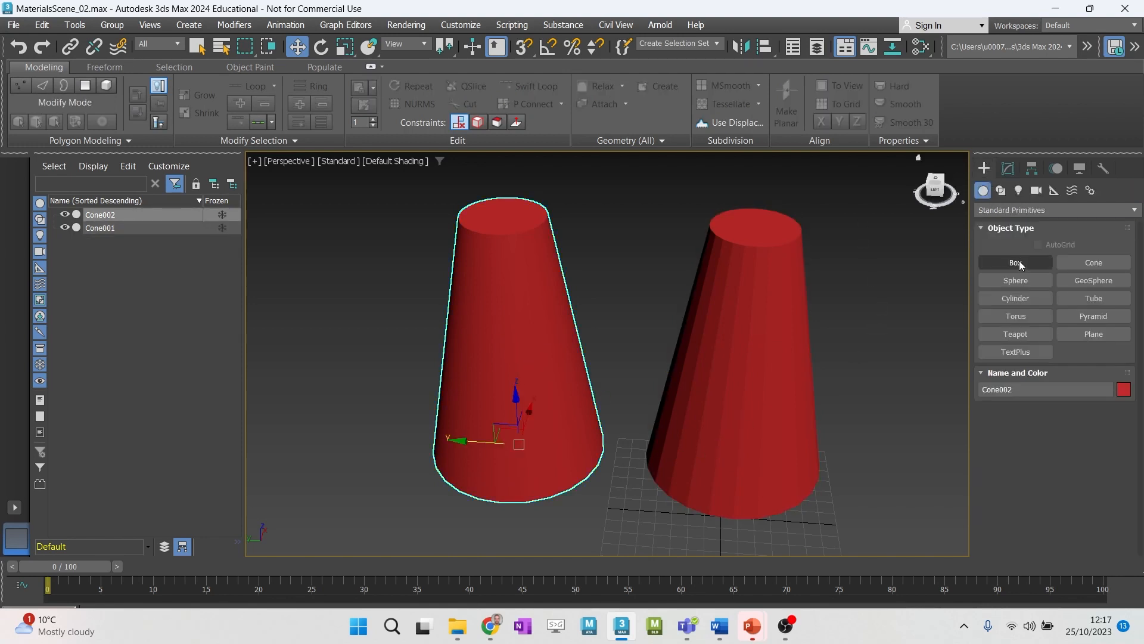
left_click(1077, 264)
left_click_drag(311, 394, 376, 419)
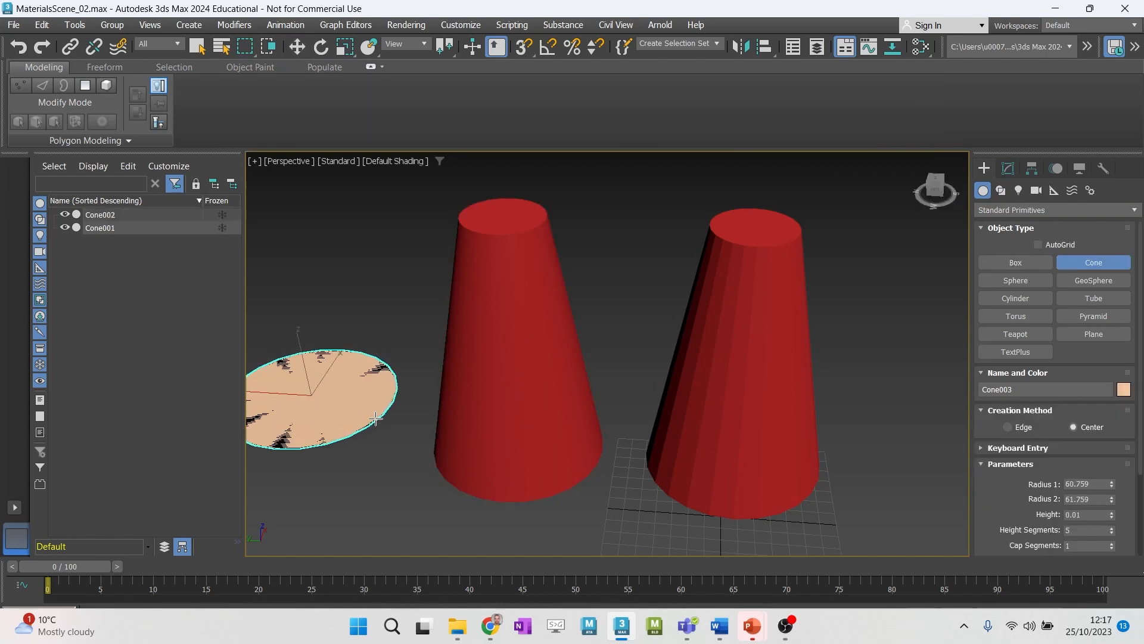
left_click(351, 214)
left_click(348, 253)
right_click(349, 256)
middle_click_drag(328, 325, 454, 370, "alt")
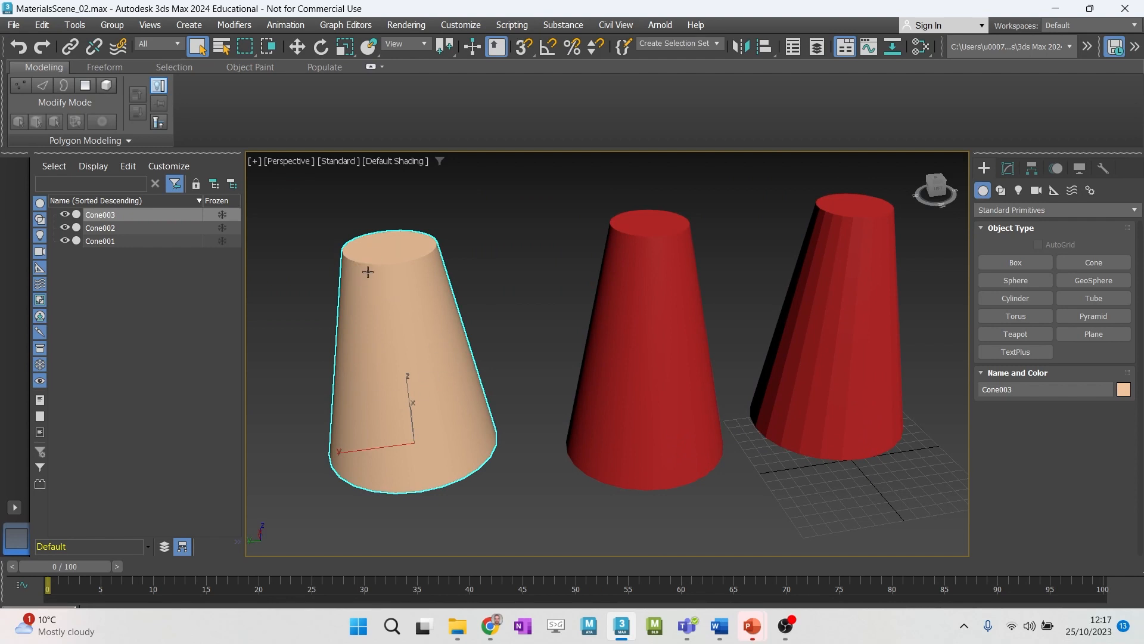
middle_click_drag(417, 296, 480, 319, "alt")
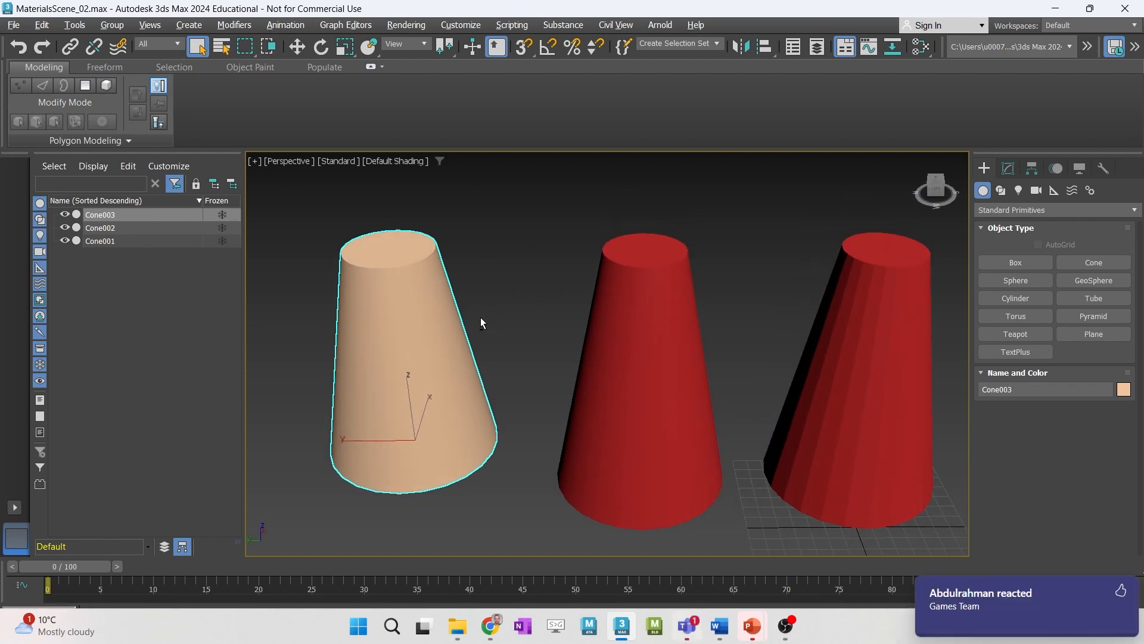
- Select the smooth red cone in the middle and switch its Edit Poly modifier to Polygon level
left_click(823, 404)
middle_click_drag(823, 404, 622, 403, "alt")
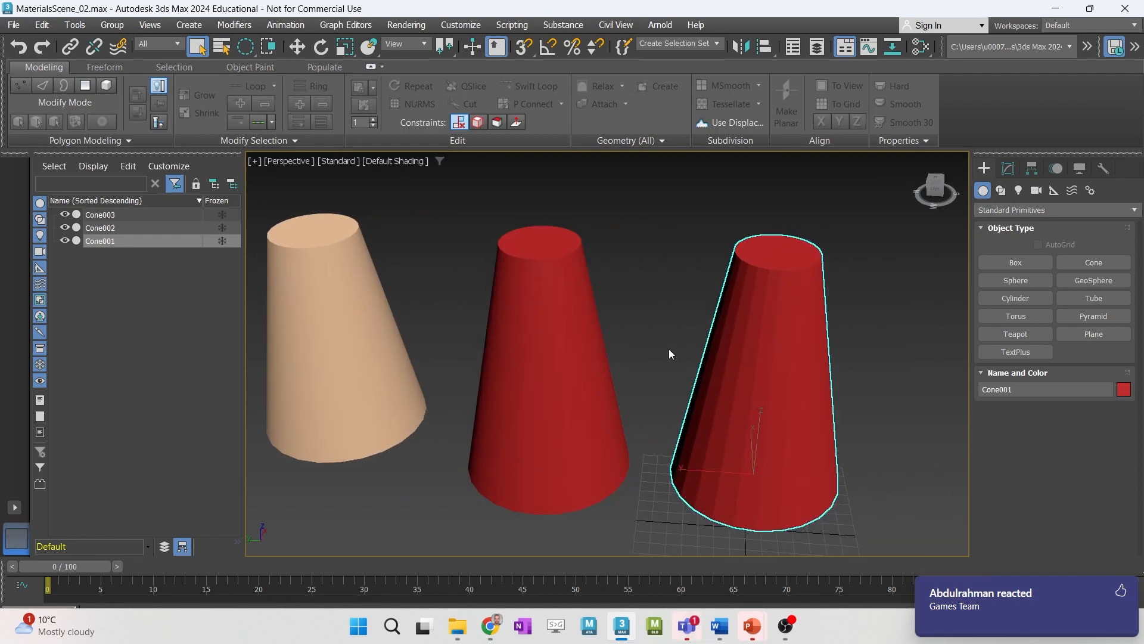
left_click(521, 311)
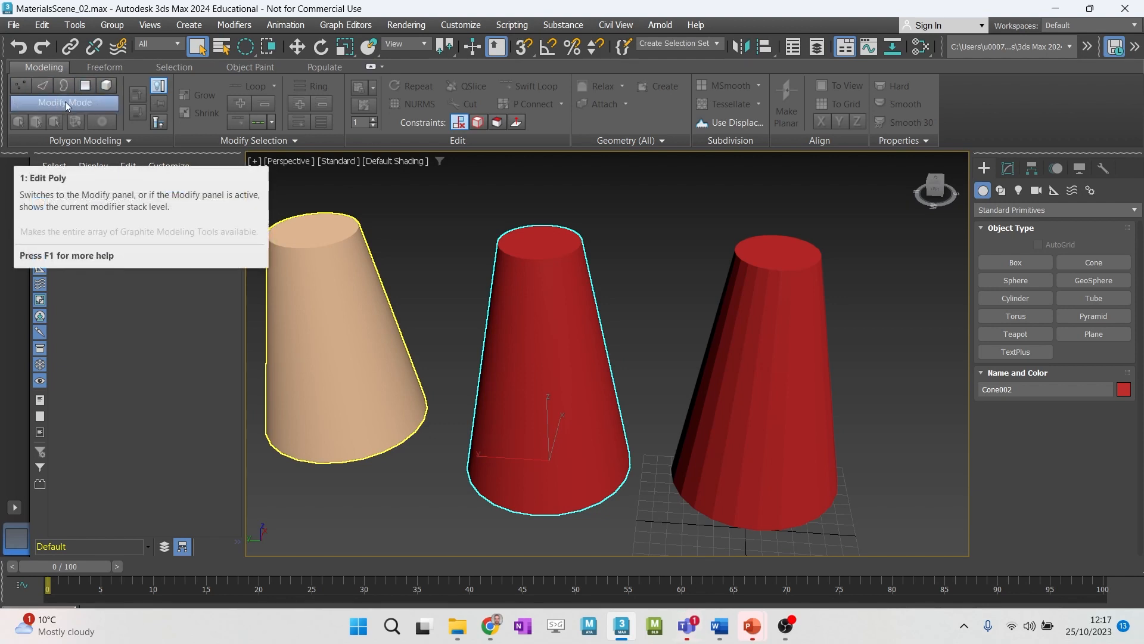
left_click(49, 102)
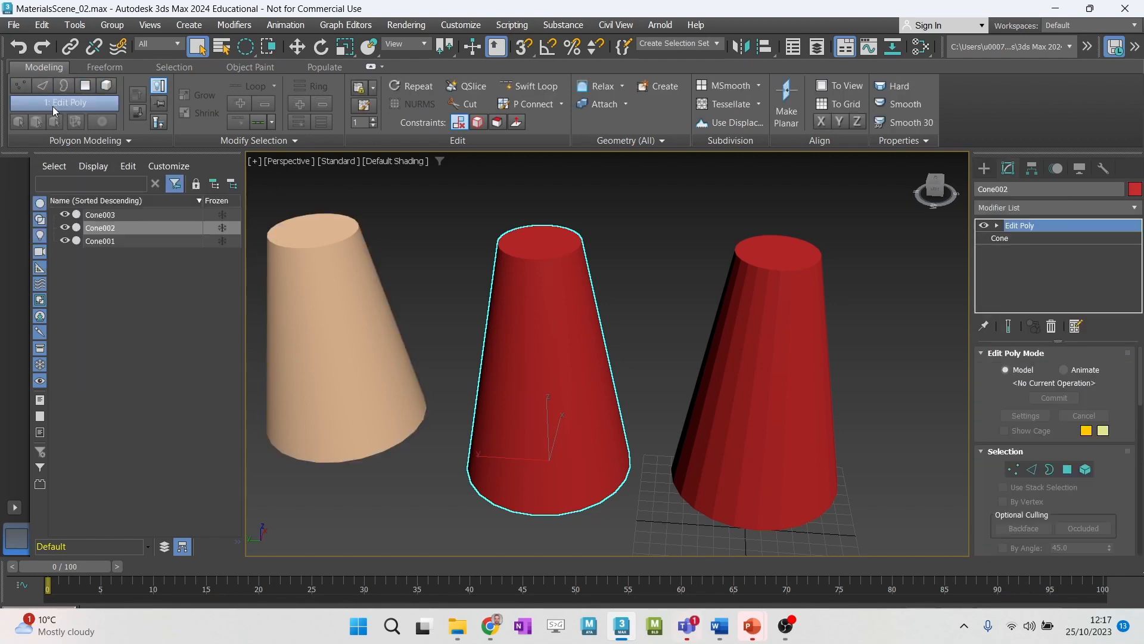
left_click(79, 88)
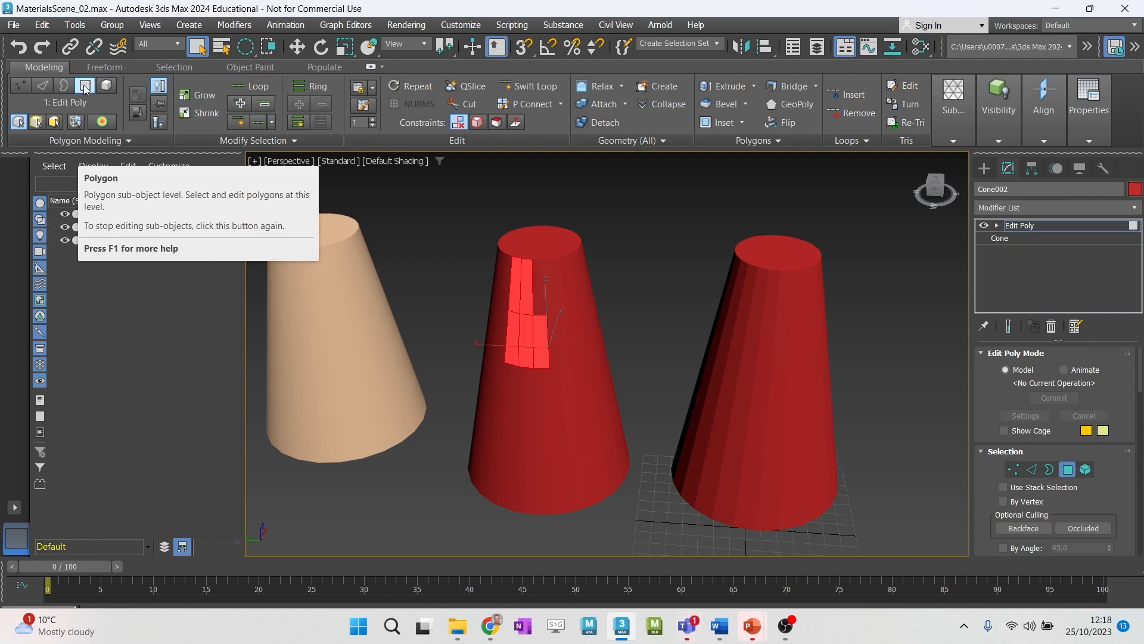
- Exit Polygon level on the middle red cone and try Hard and Smooth shading on the whole object
left_click(85, 88)
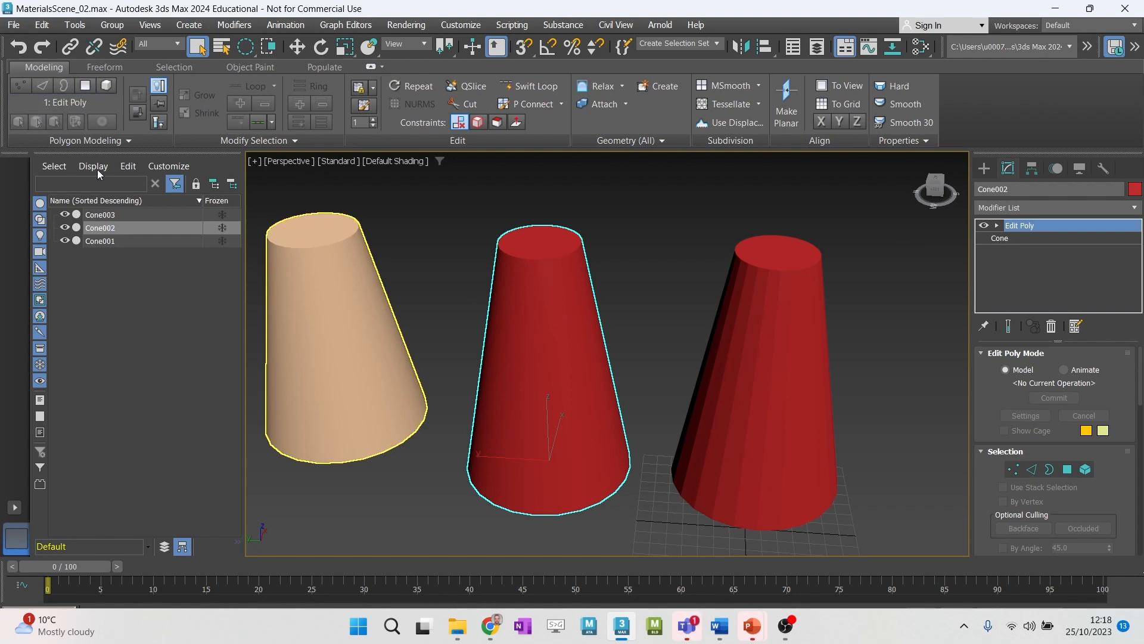
left_click(85, 89)
left_click(86, 88)
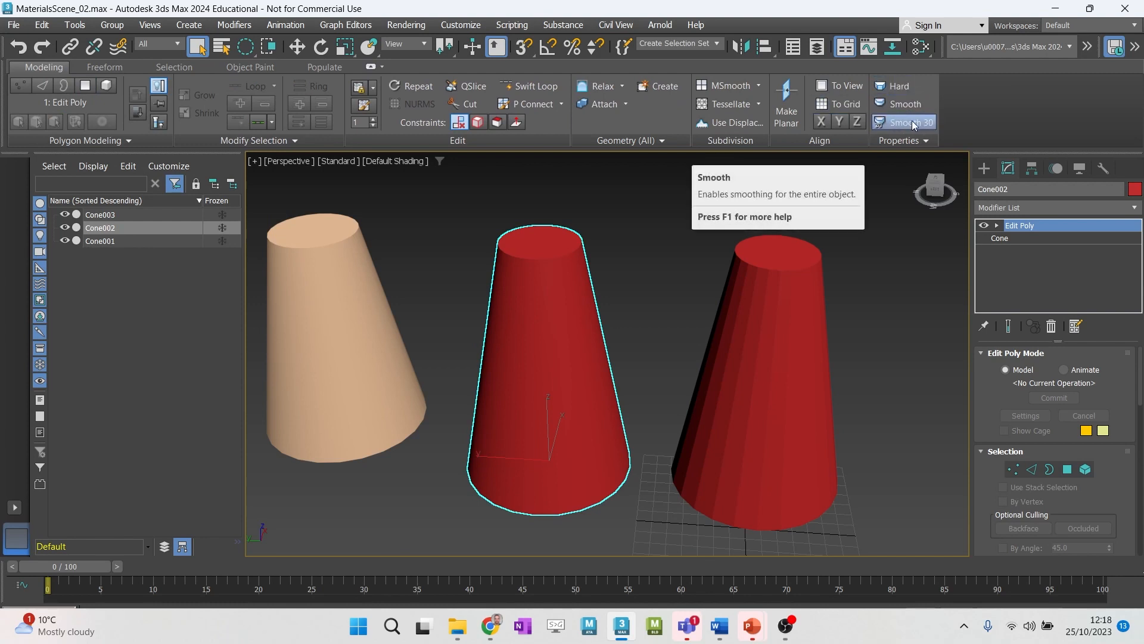
left_click(897, 87)
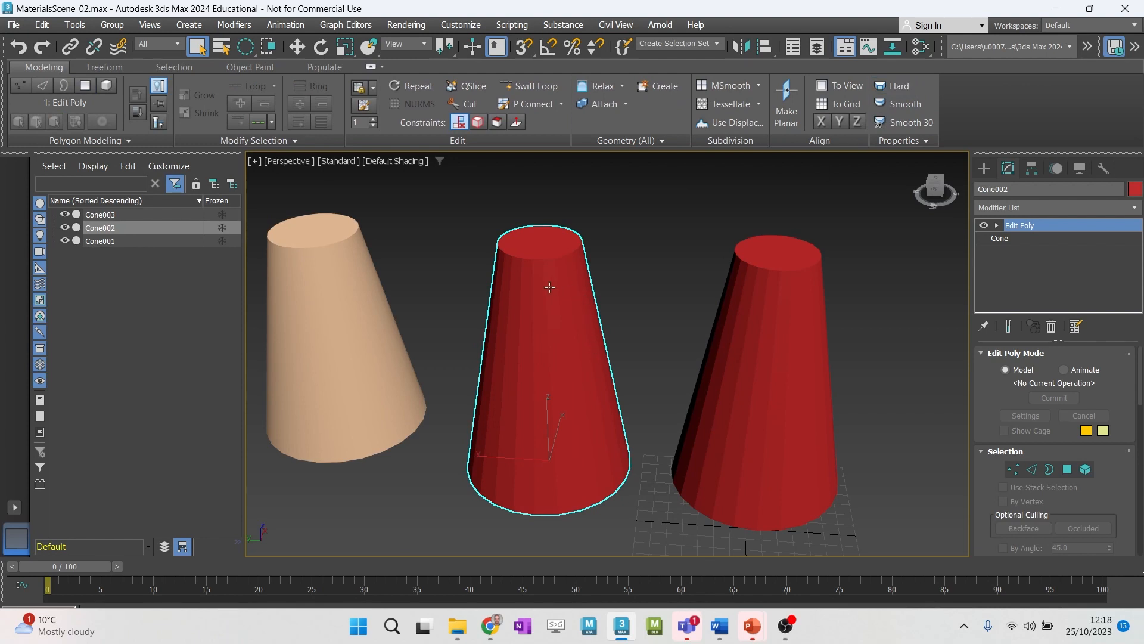
left_click(903, 105)
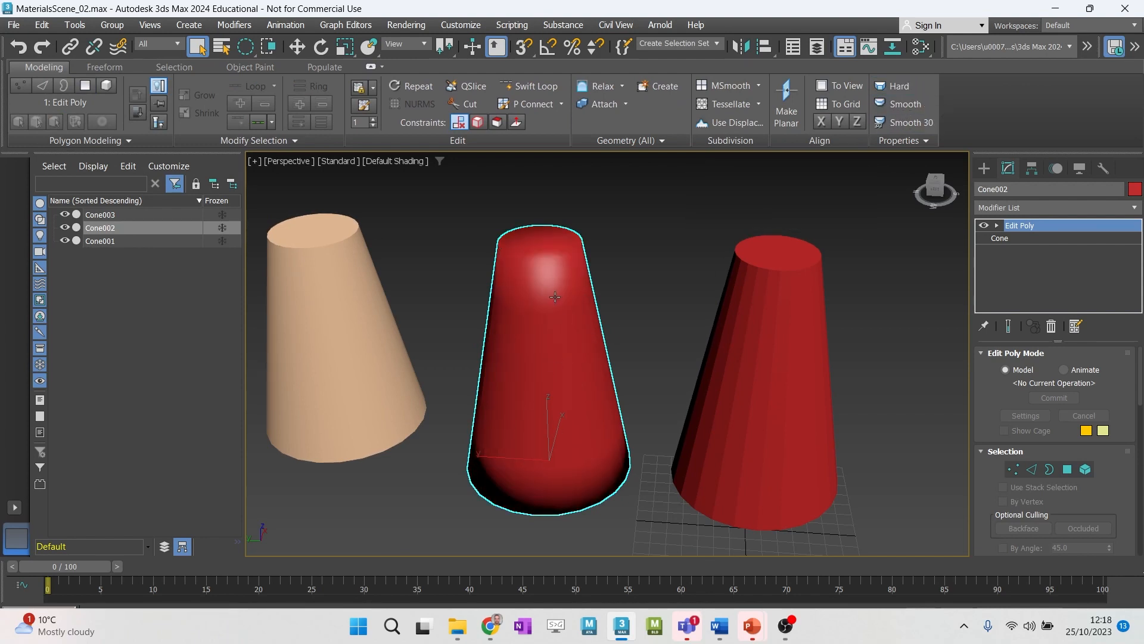
mouse_move(531, 292)
middle_mouse_down("alt")
mouse_move(563, 319)
mouse_move(538, 285)
middle_mouse_up("alt")
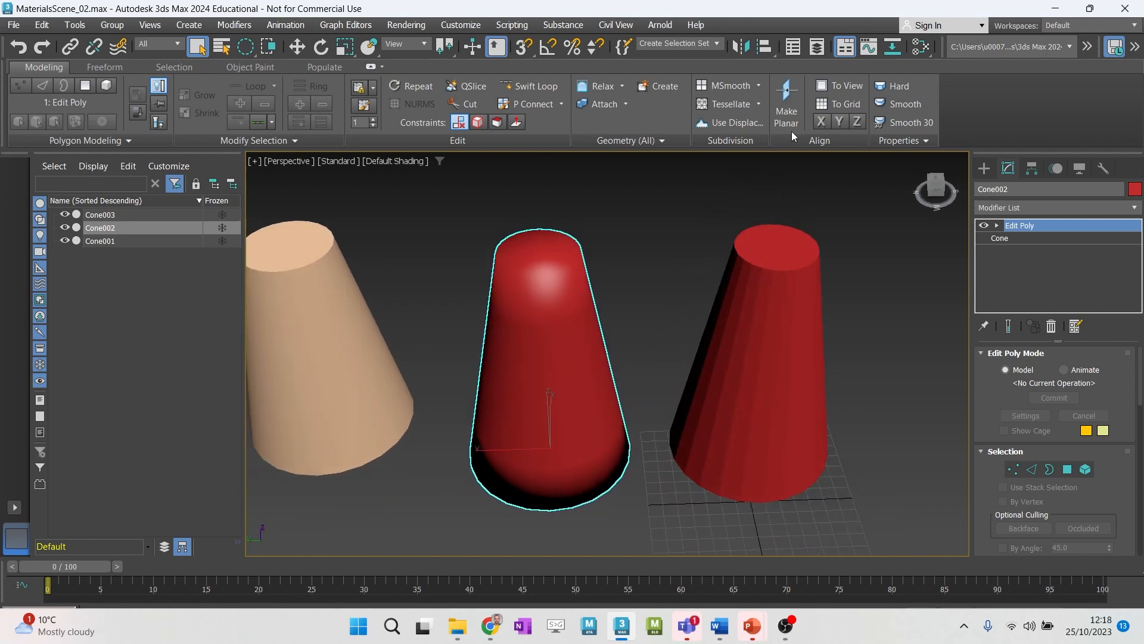
- Apply Smooth 30 to the middle red cone and examine the shading of its side and cap
left_click(912, 123)
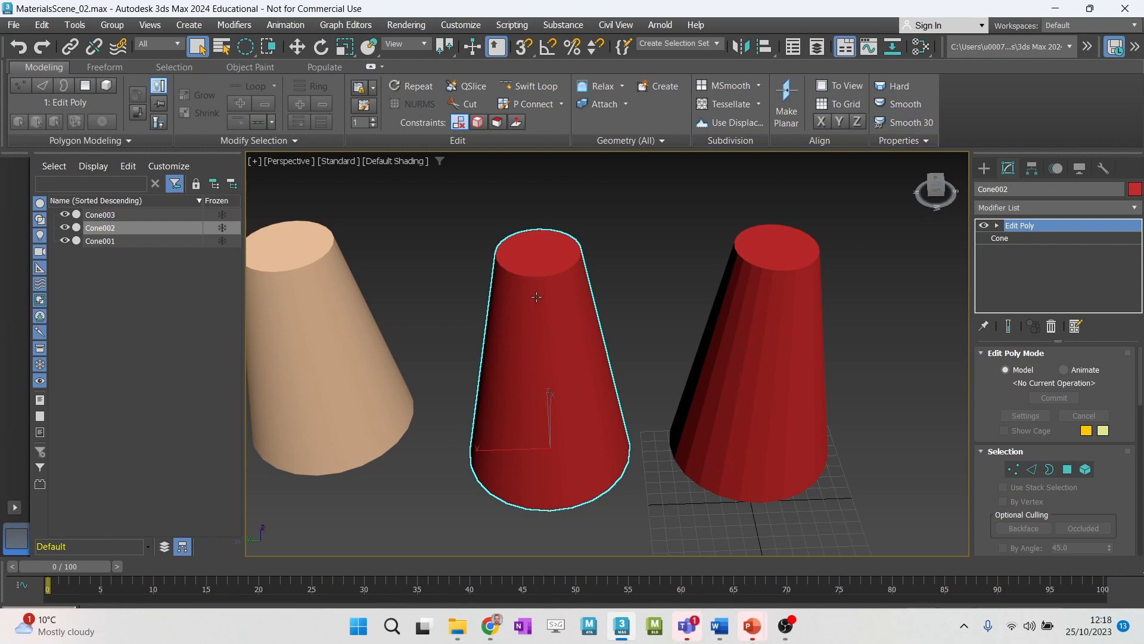
middle_click_drag(536, 297, 512, 286, "alt")
scroll(504, 280, "up", 4)
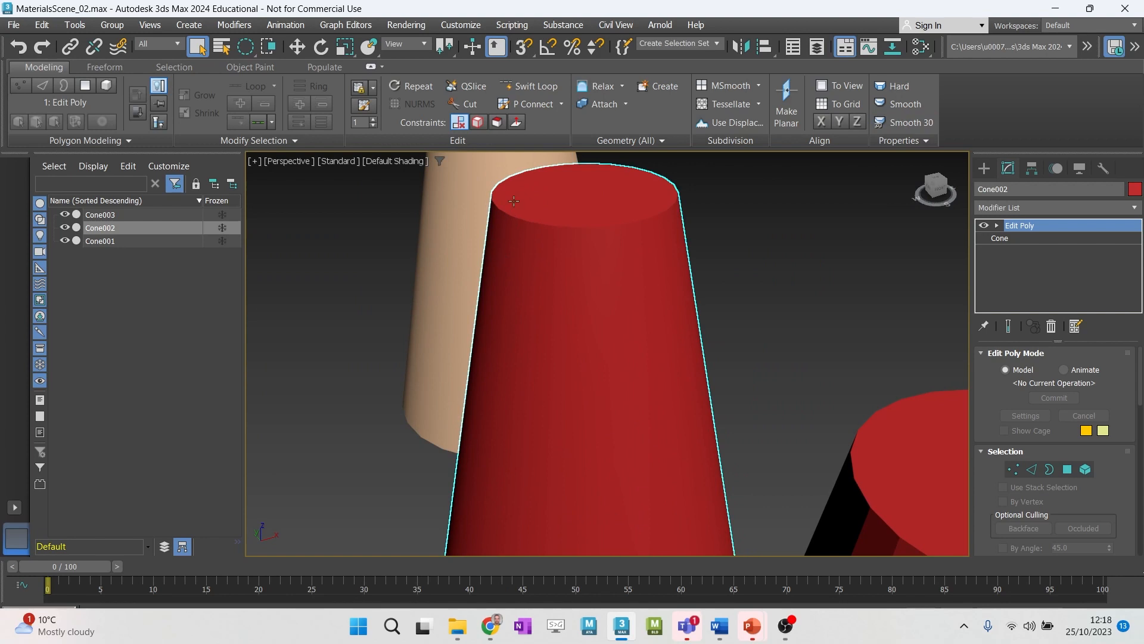
middle_click_drag(511, 292, 535, 291, "alt")
scroll(535, 293, "down", 3)
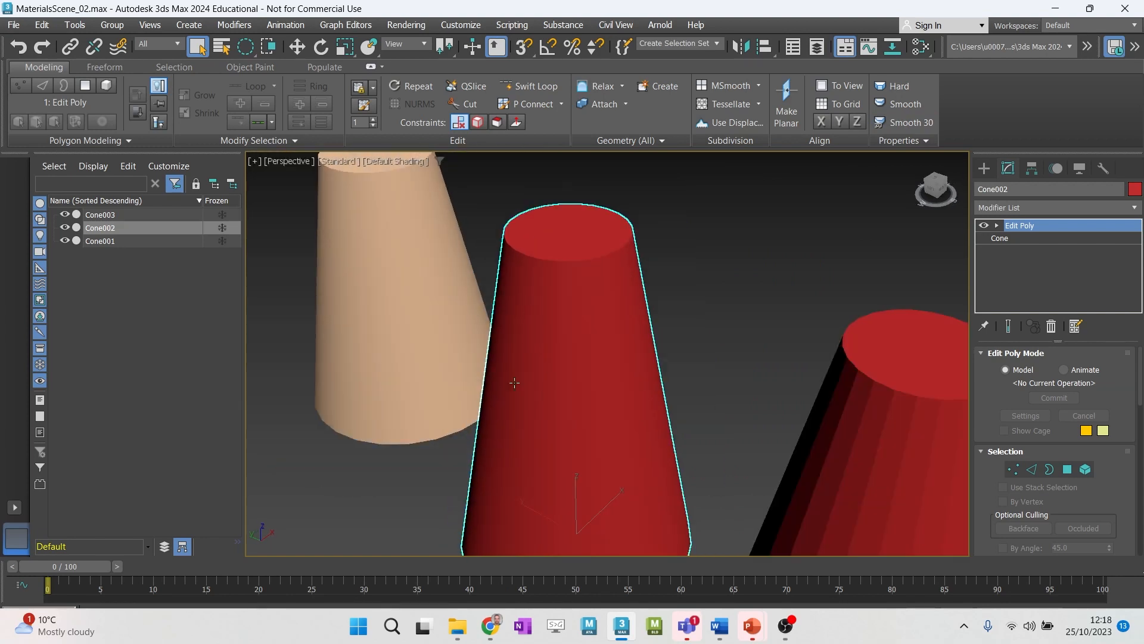
middle_click_drag(619, 308, 608, 339, "alt")
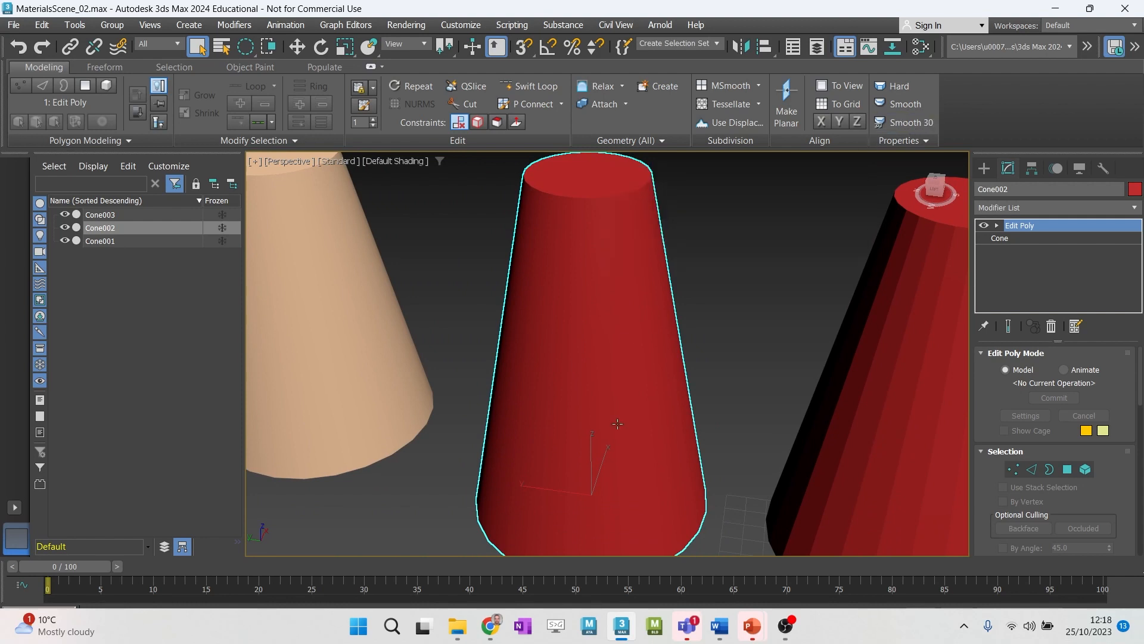
scroll(599, 401, "down", 3)
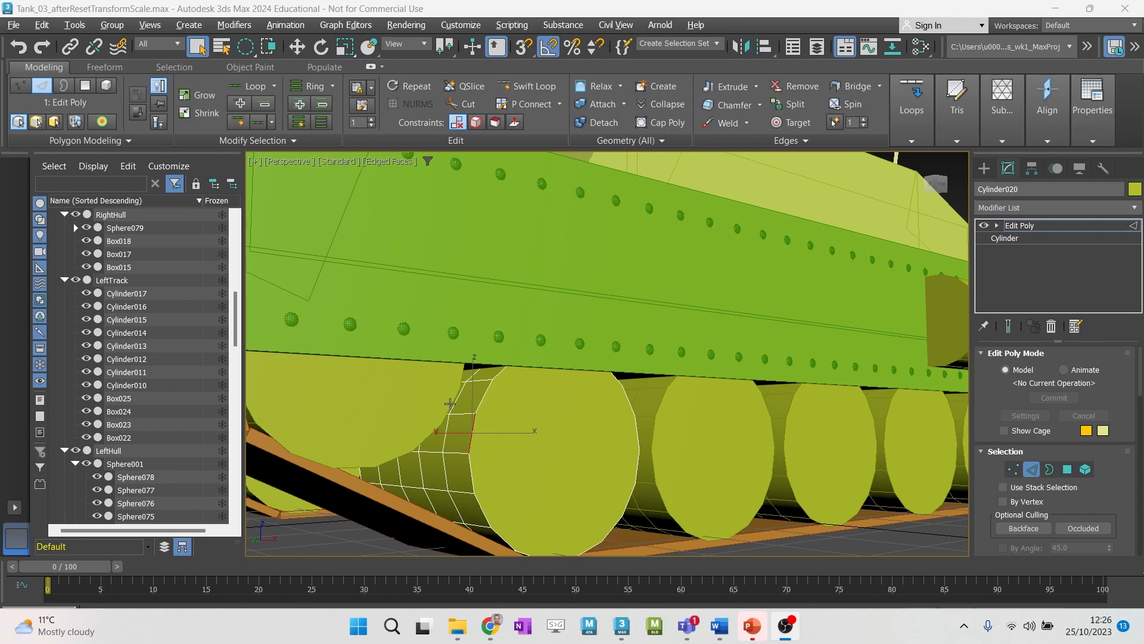
- Select the full edge loop just behind the outer rim of the tank's front road wheel
middle_click_drag(450, 431, 474, 429, "alt")
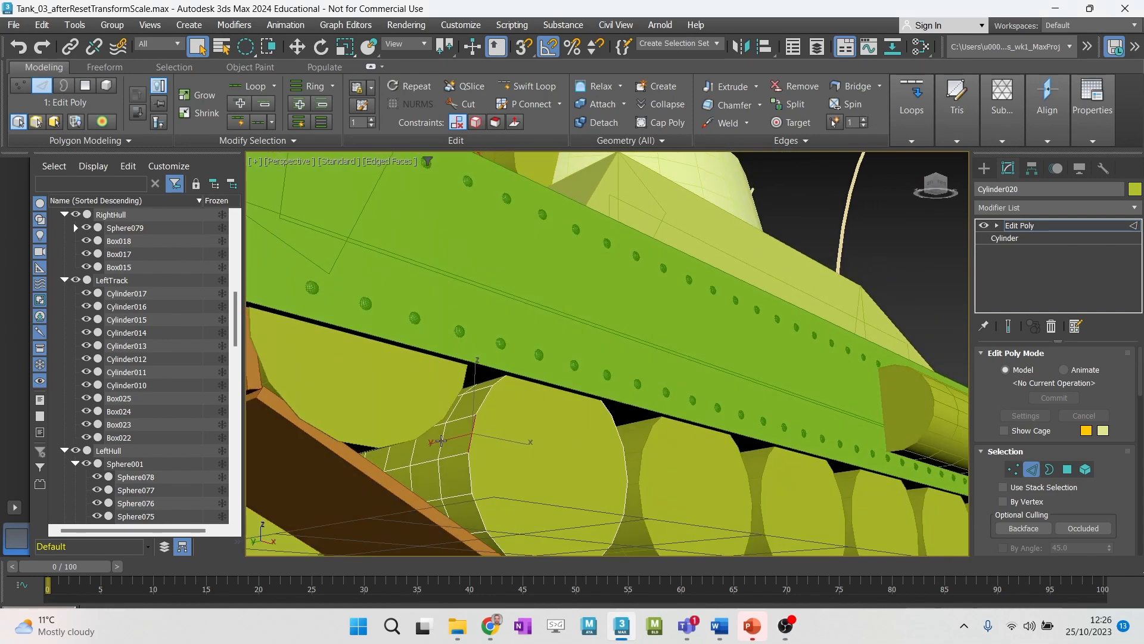
mouse_move(441, 442)
middle_mouse_down("alt")
mouse_move(447, 420)
mouse_move(436, 441)
middle_mouse_up("alt")
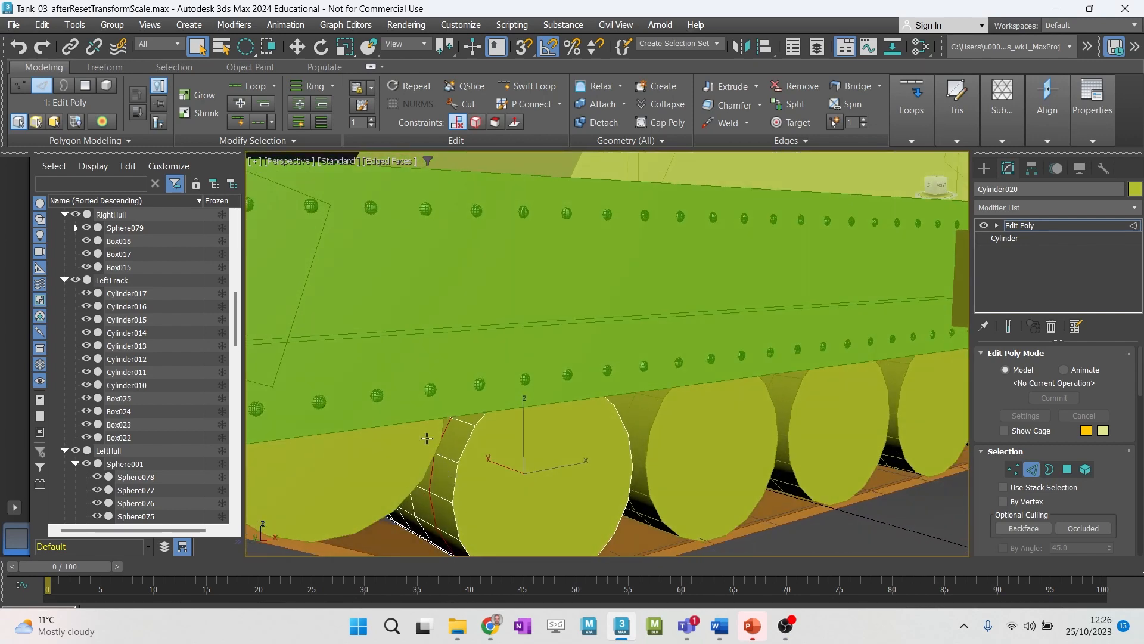
scroll(441, 479, "up", 2)
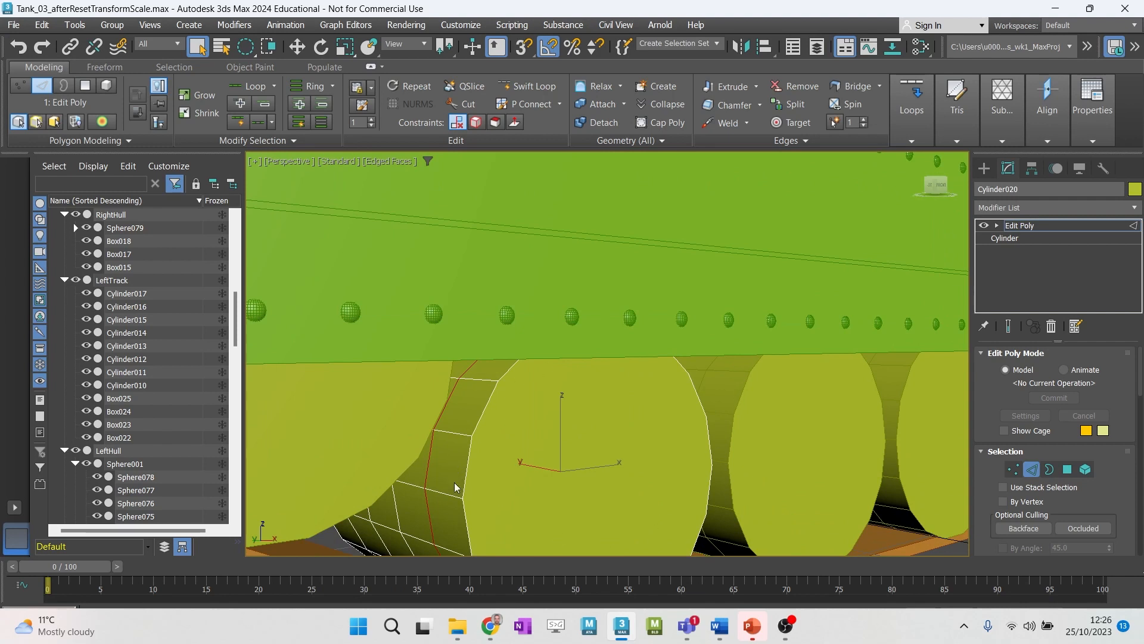
left_click(468, 458)
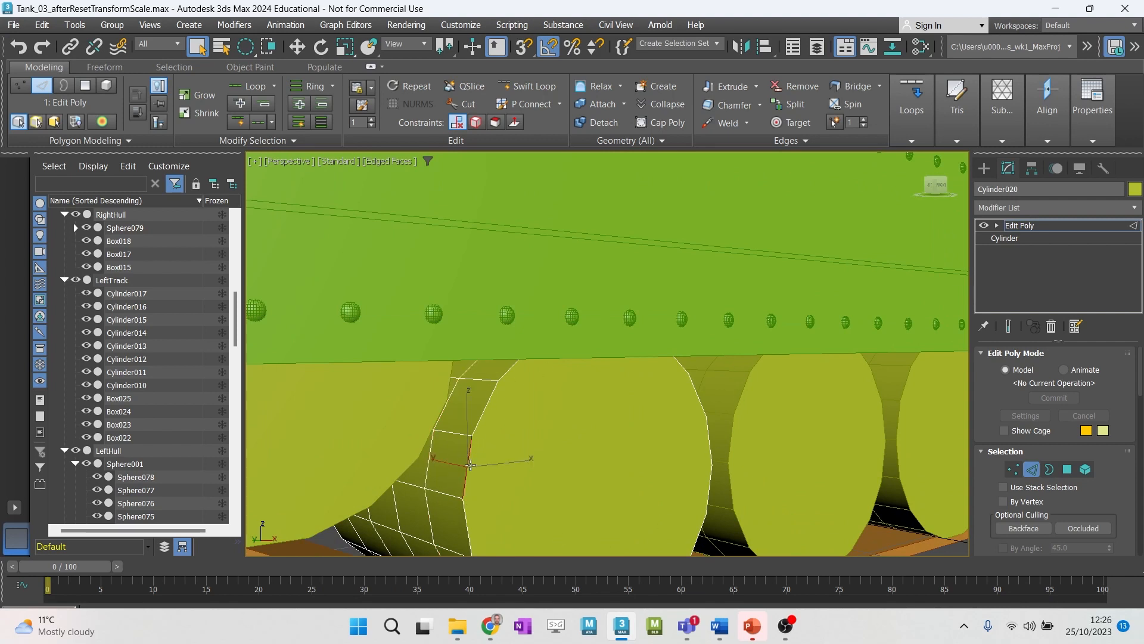
double_click(430, 458)
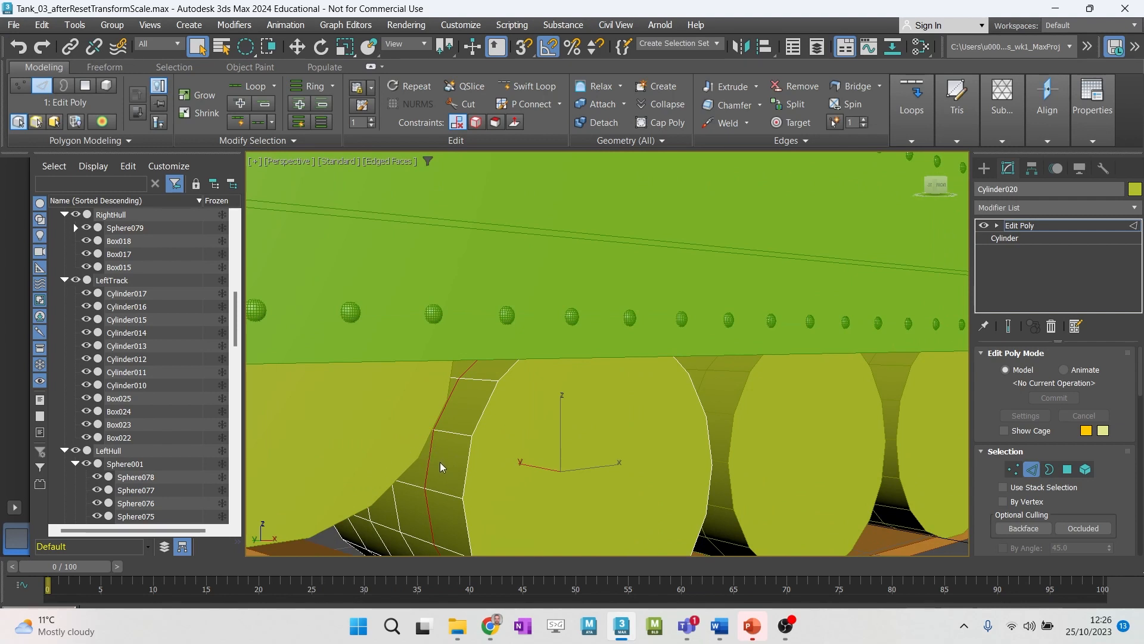
- Try selecting individual edges along the front road wheel's outer rim
left_click(468, 451)
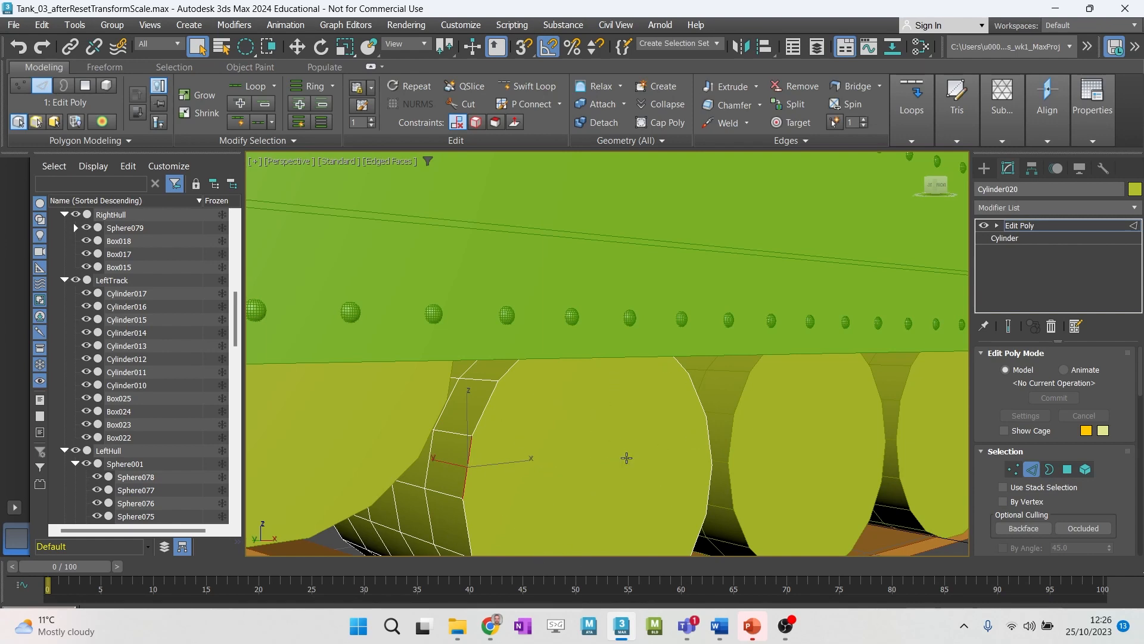
middle_click_drag(572, 456, 559, 419, "alt")
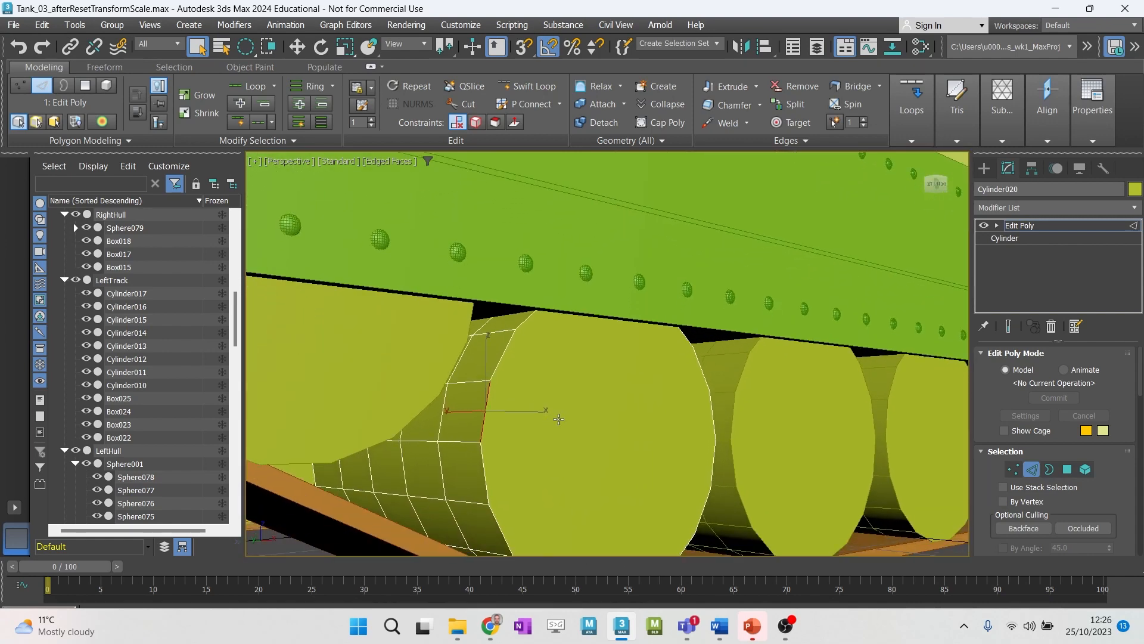
left_click(495, 366, "ctrl")
left_click(484, 464, "ctrl")
- Select the front road wheel's end-cap polygon and convert the selection to its surrounding rim edges
left_click(85, 88)
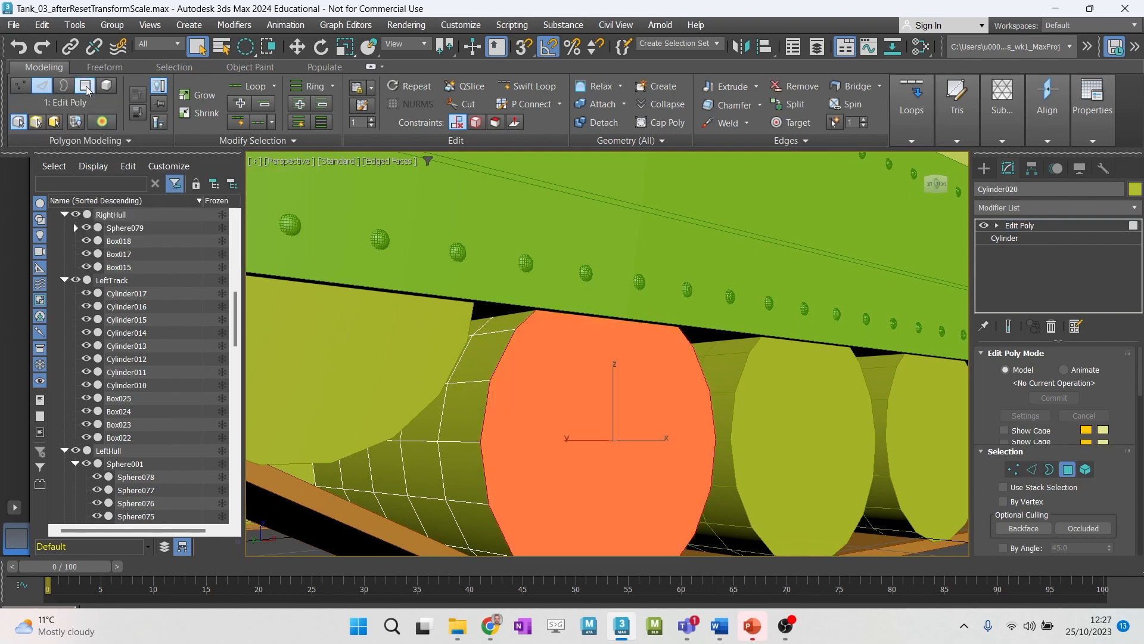
left_click(453, 411)
left_click(591, 412)
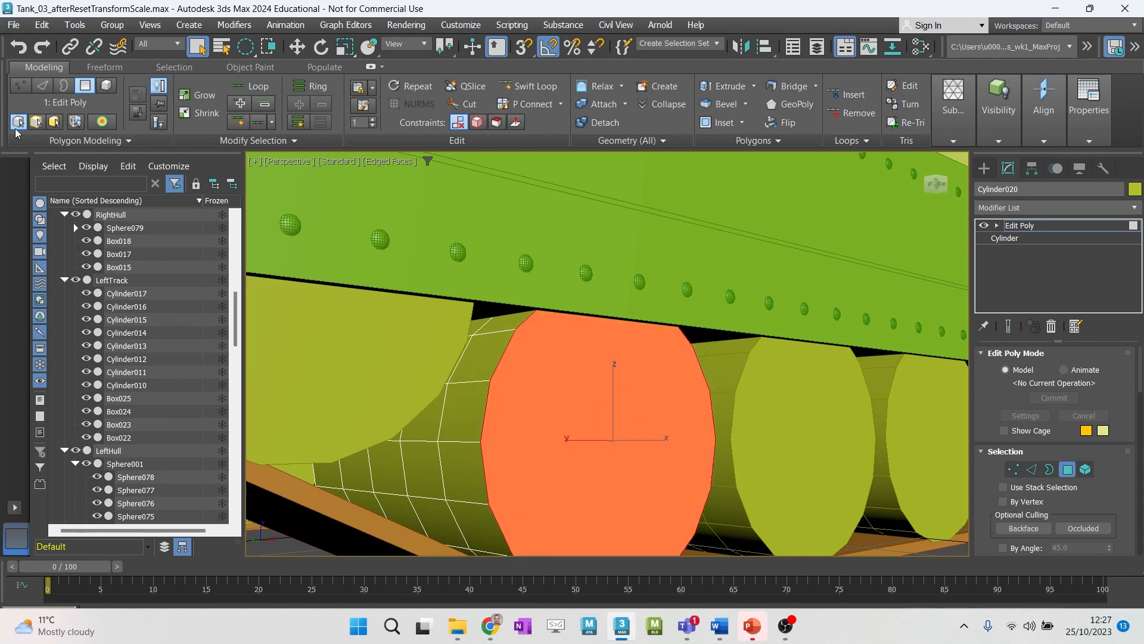
left_click(41, 84)
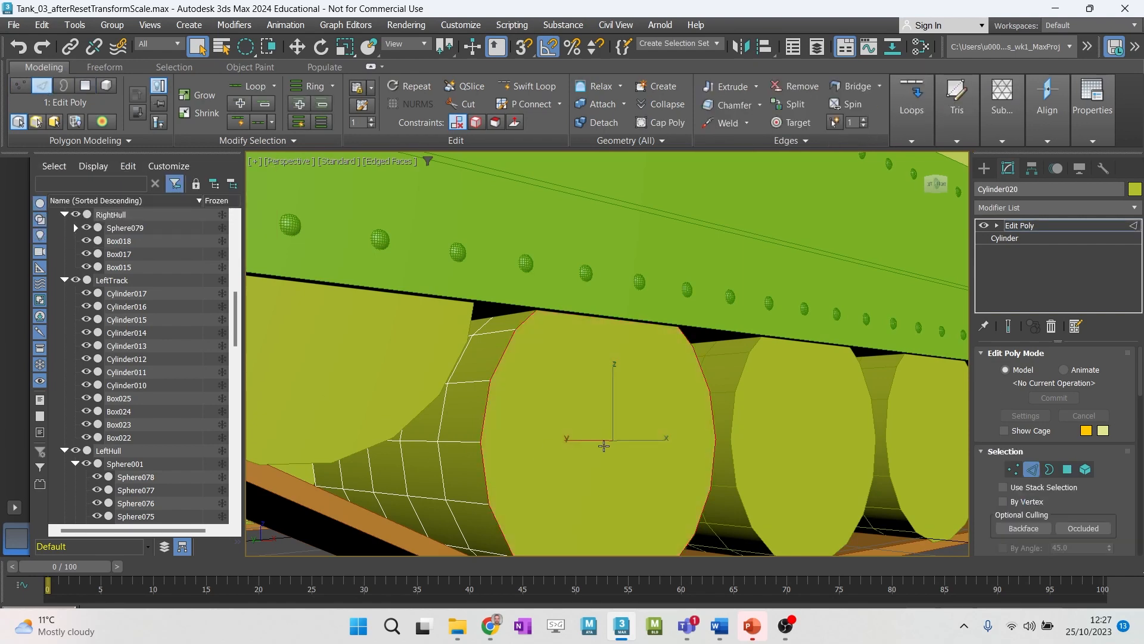
middle_click_drag(649, 398, 531, 425, "alt")
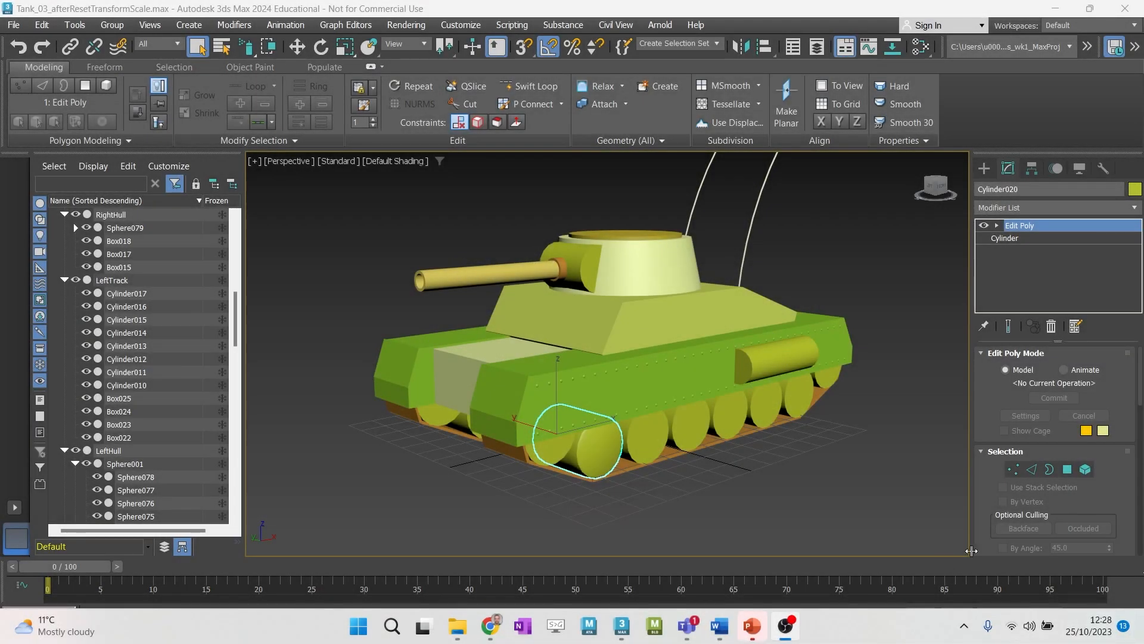
- Collapse the RightHull, LeftTrack and LeftHull branches, and fold the whole scene hierarchy under Hull
left_click(64, 214)
left_click(65, 227)
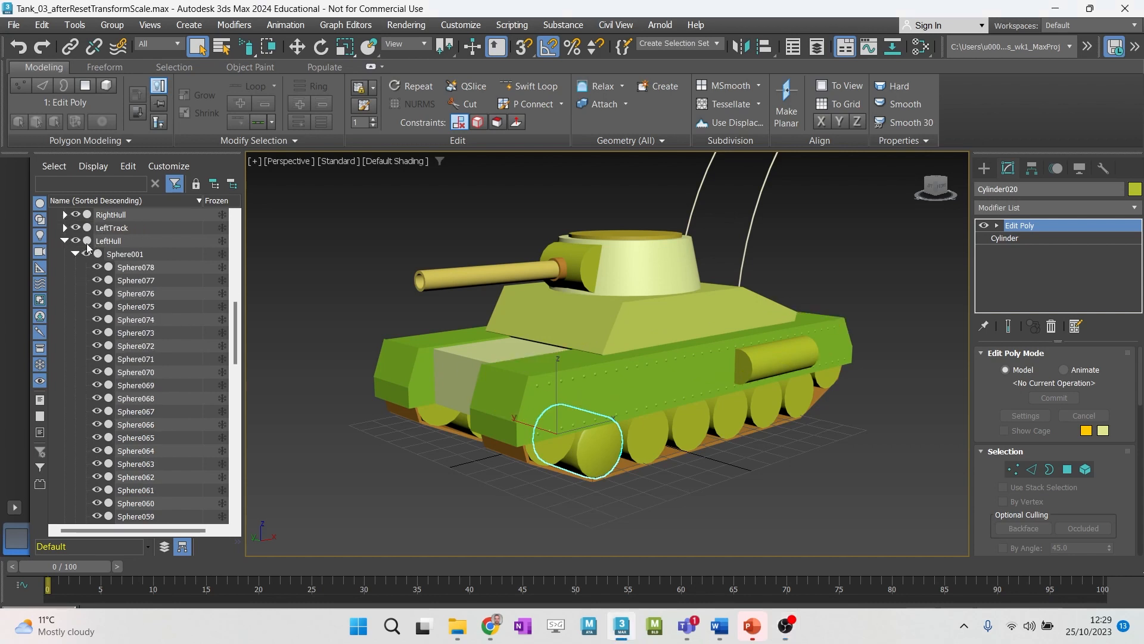
scroll(62, 241, "up", 10)
left_click(62, 241)
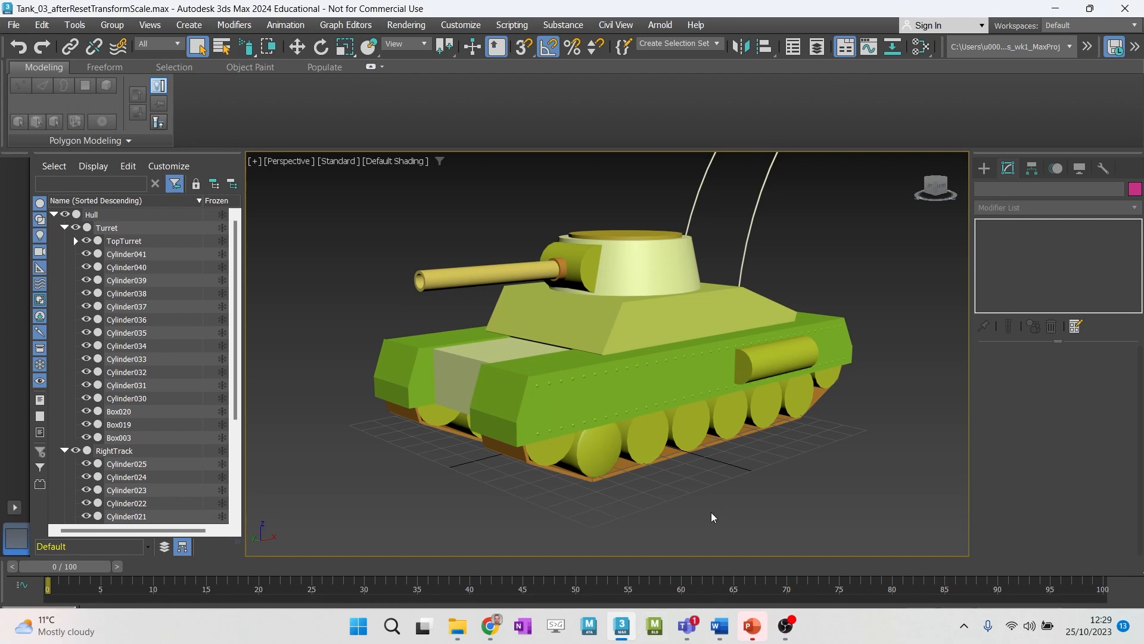
left_click(53, 215)
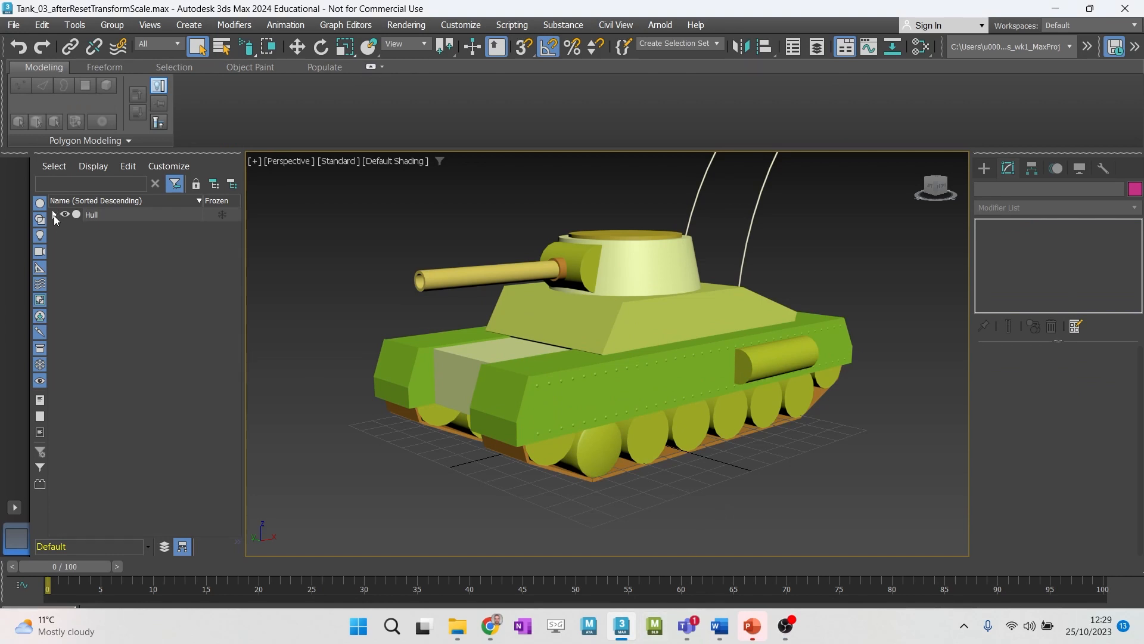
- Select the Hull parent, try moving the whole tank with it, and undo the move
left_click(91, 215)
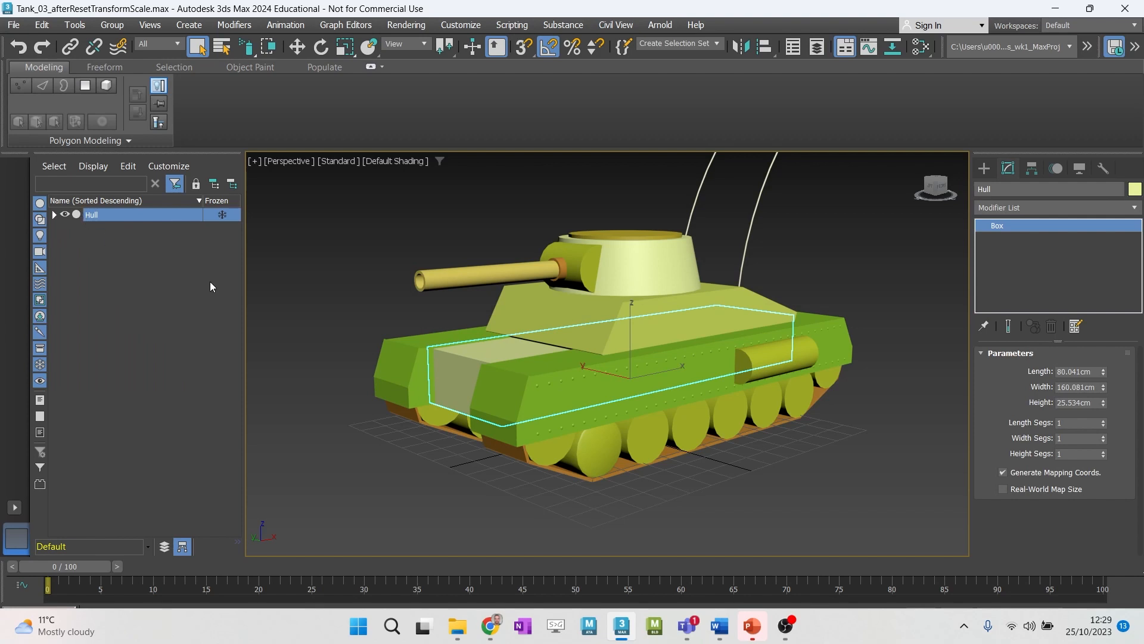
middle_click_drag(310, 316, 552, 413, "alt")
key("w")
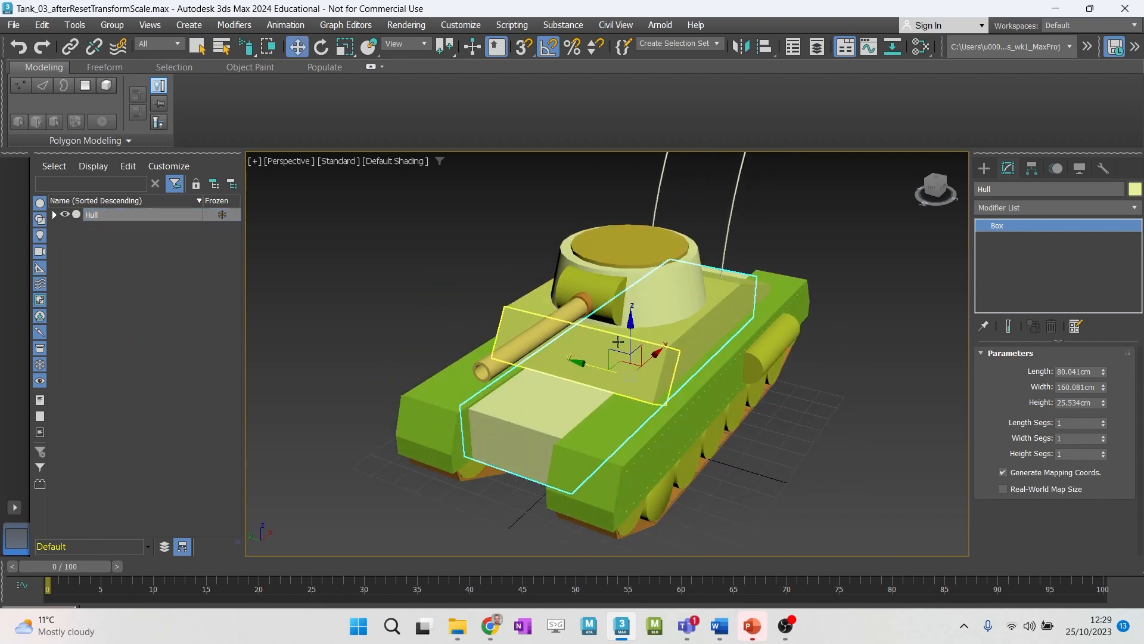
left_click_drag(631, 339, 630, 327)
key("ctrl+z")
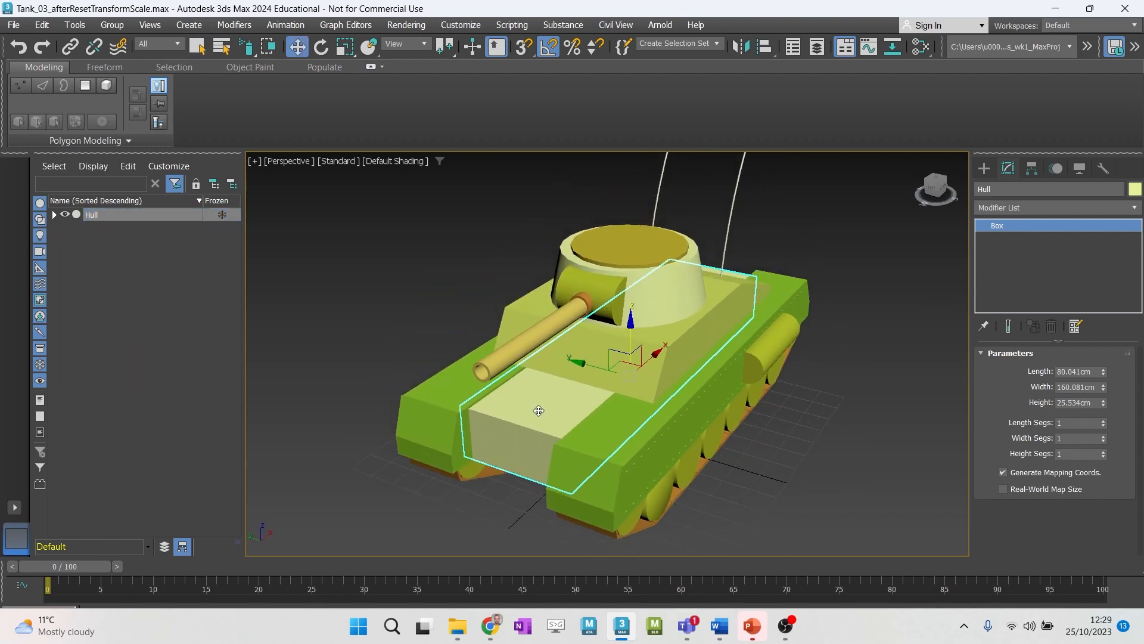
- Select TopTurret, try rotating it about its vertical axis with its linked parts, and undo the rotation
left_click(653, 318)
key("e")
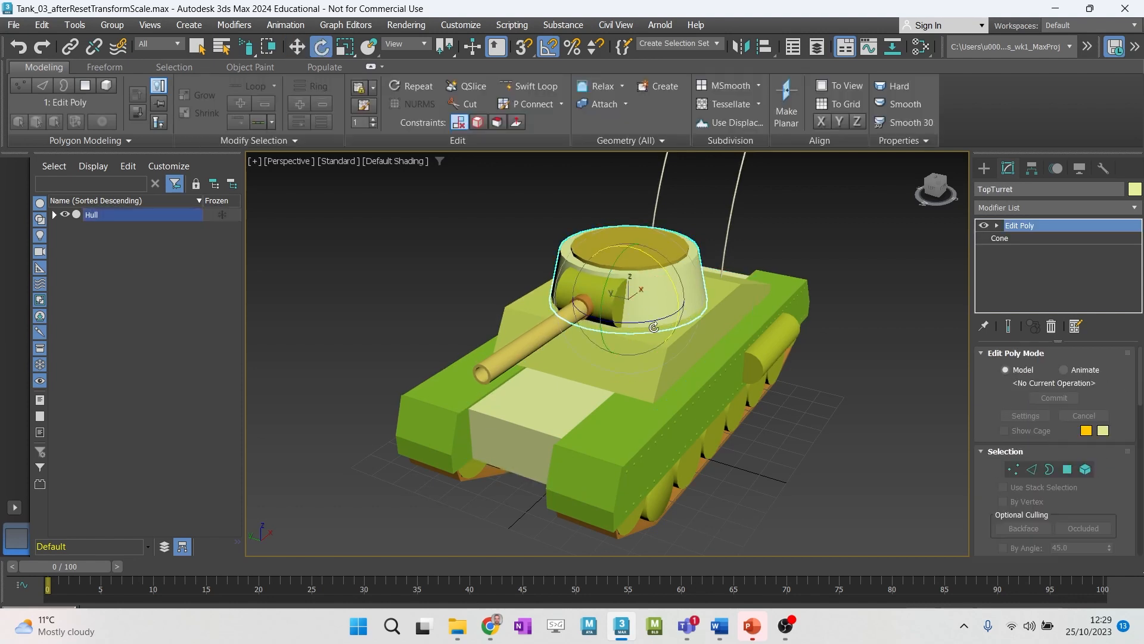
key("ctrl+z")
left_click_drag(649, 323, 613, 324)
key("ctrl+z")
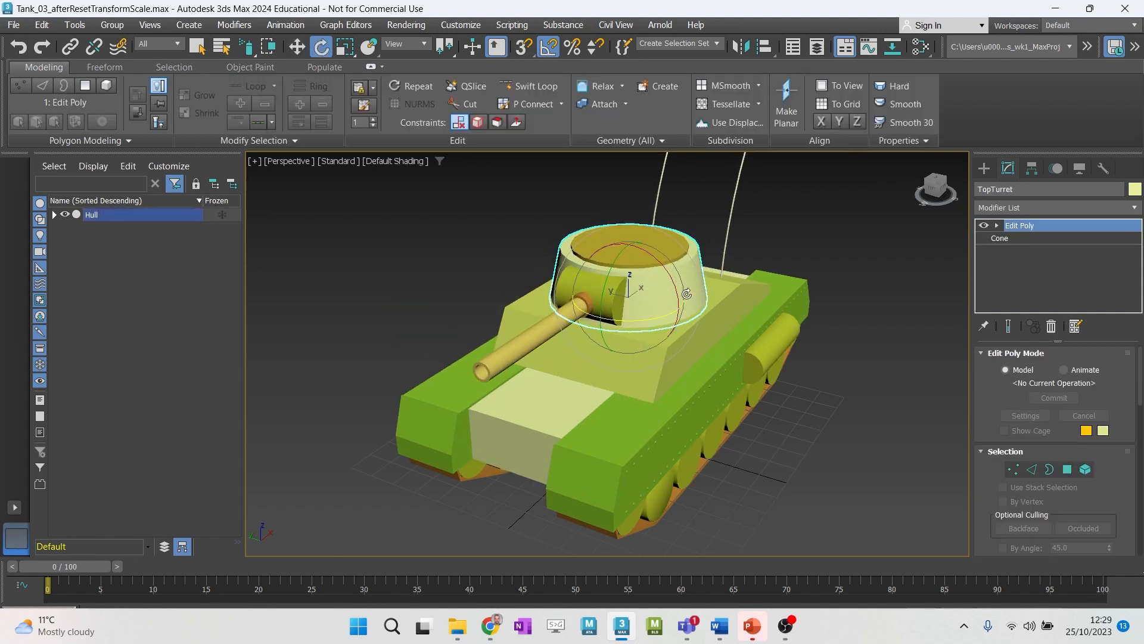
middle_click_drag(674, 398, 637, 355, "alt")
- Expand the Hull hierarchy and collapse its Turret branch
left_click(53, 216)
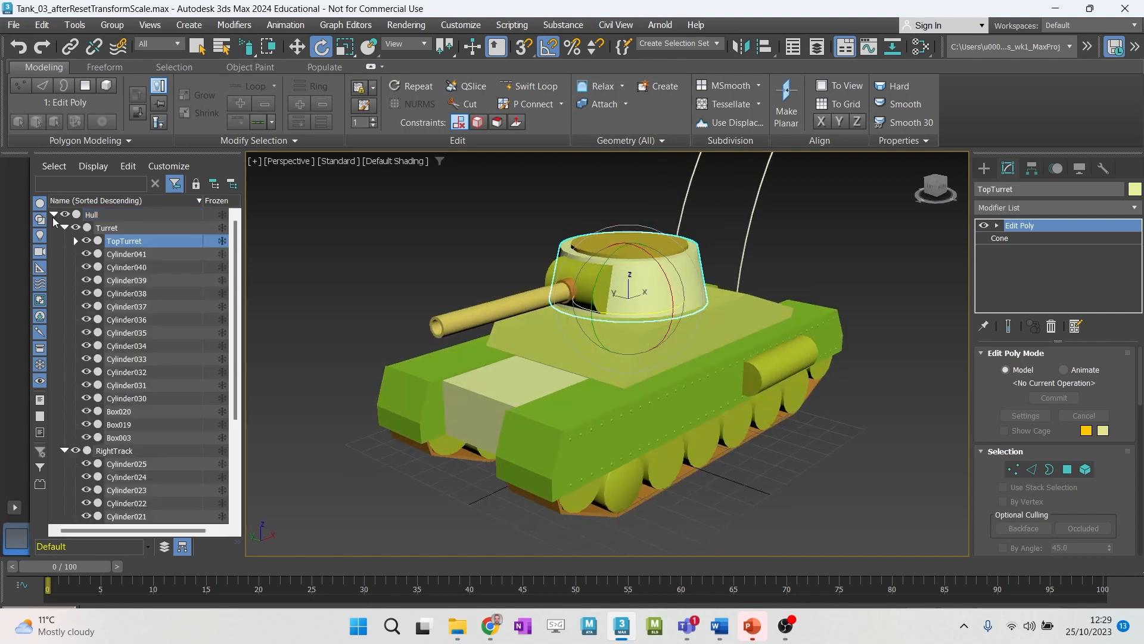
left_click(64, 228)
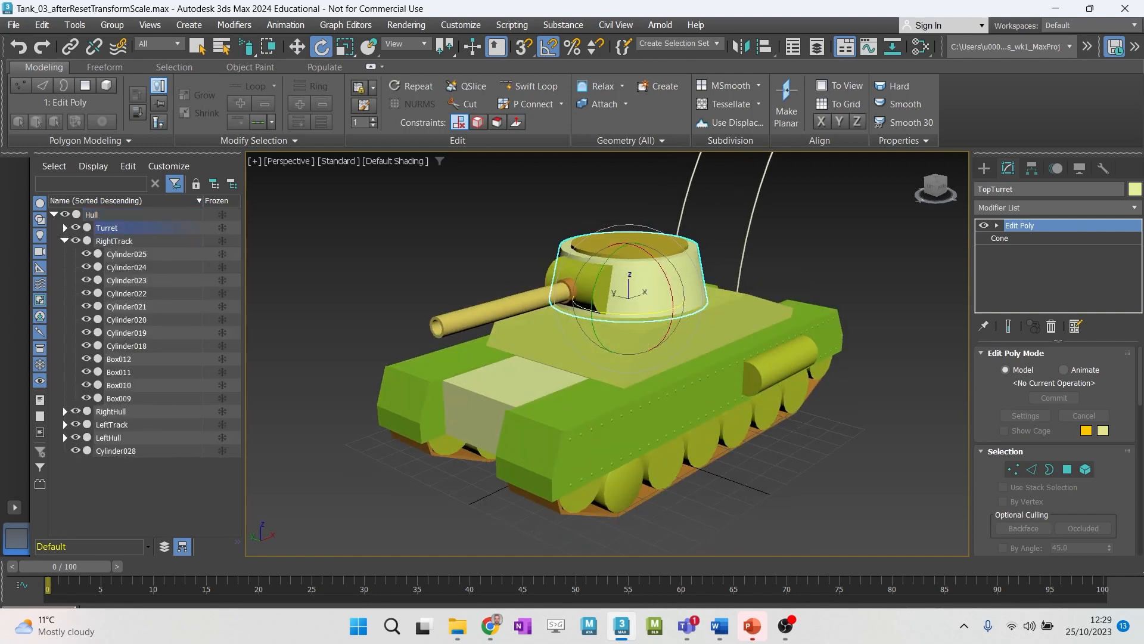
key("alt+Tab")
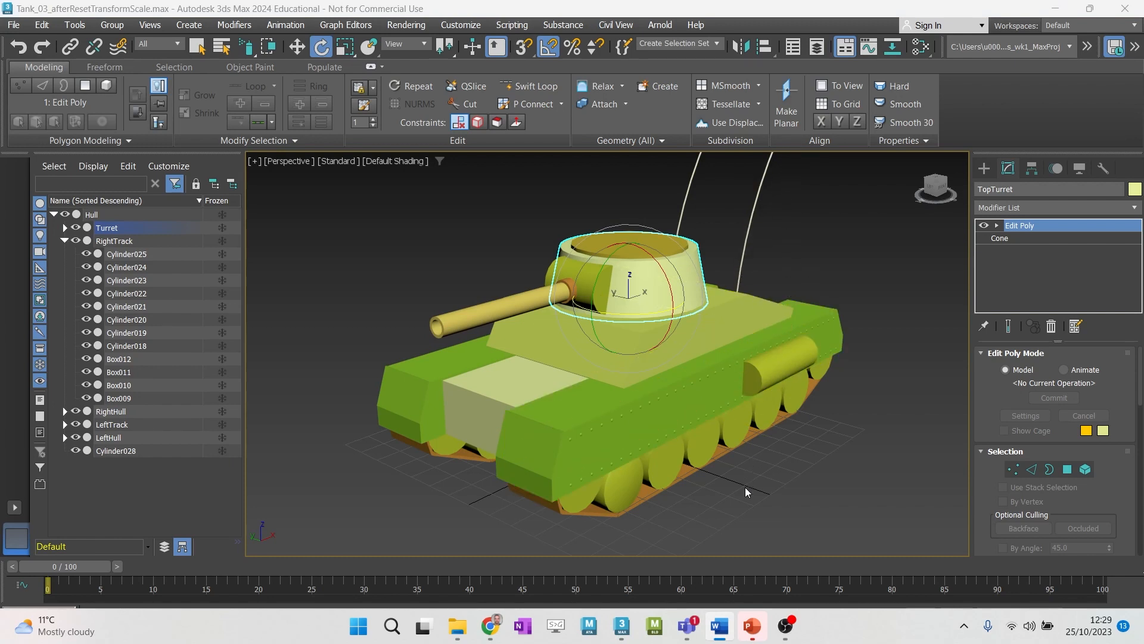
- Return to the selection tool and examine the complete tank from the front and side
middle_click_drag(745, 487, 785, 488, "alt")
scroll(781, 492, "down", 3)
middle_click_drag(681, 514, 685, 475, "alt")
key("q")
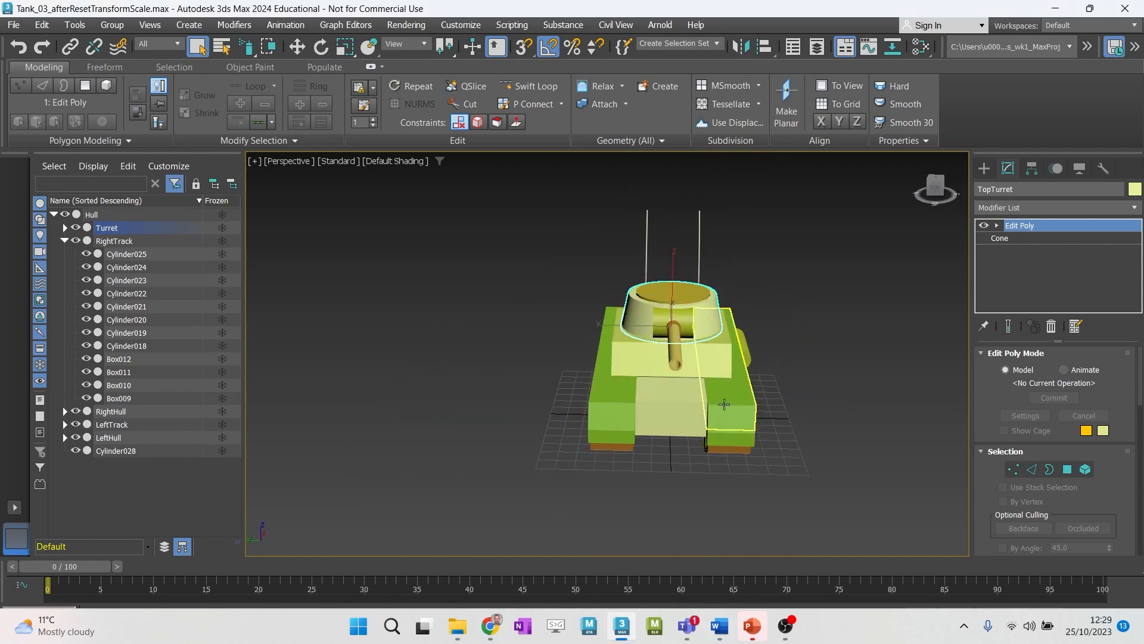
middle_click_drag(724, 404, 690, 411, "alt")
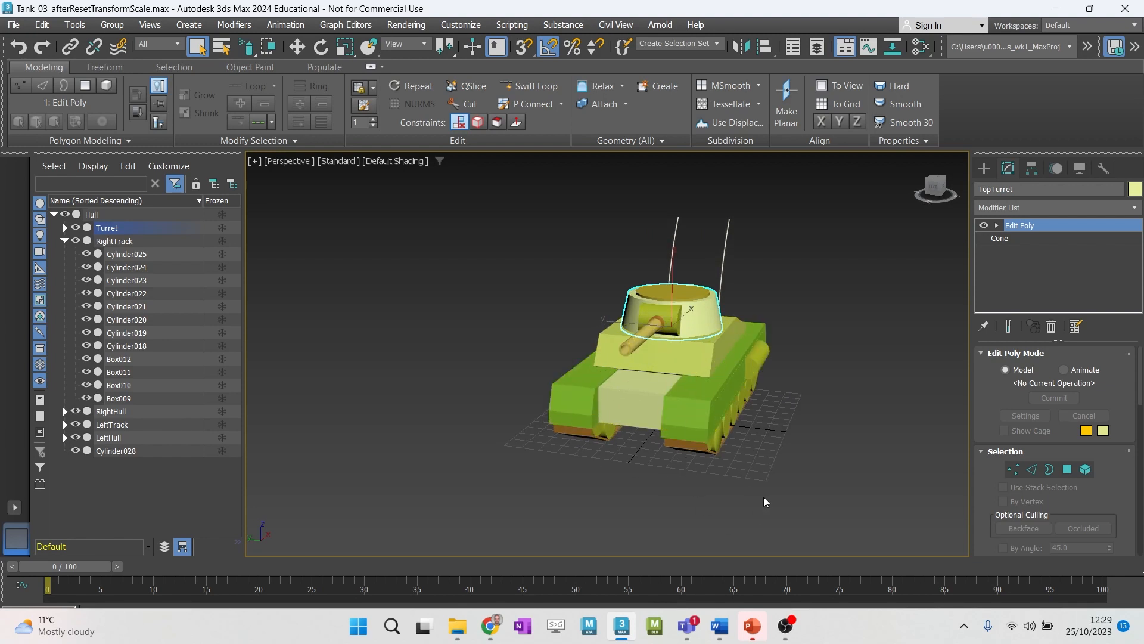
middle_click_drag(764, 496, 745, 478, "alt")
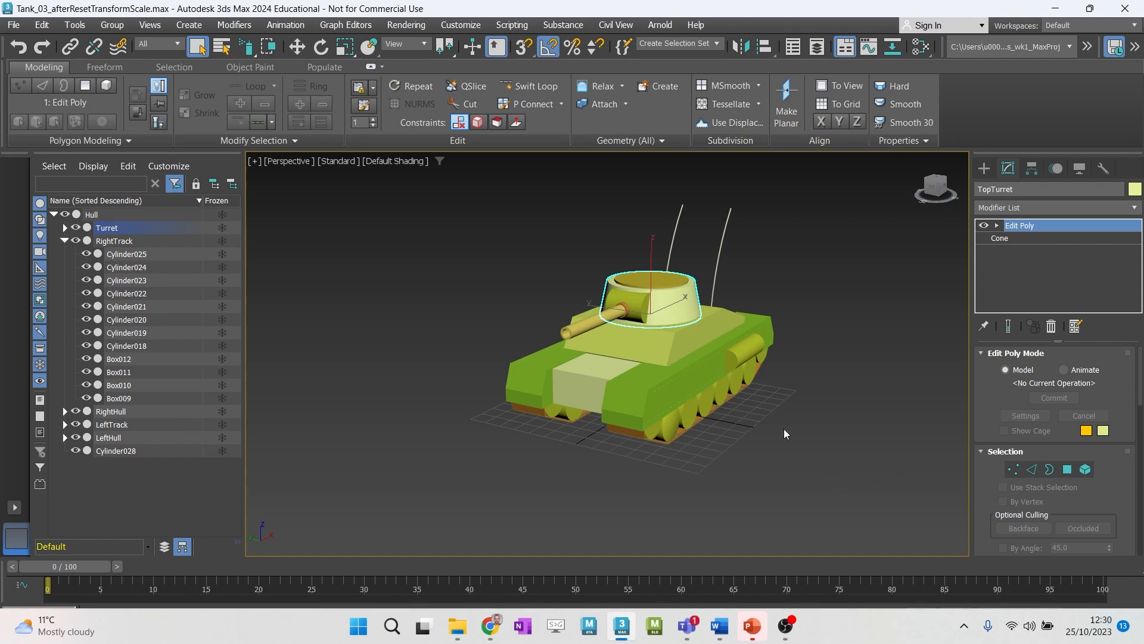
scroll(781, 442, "up", 8)
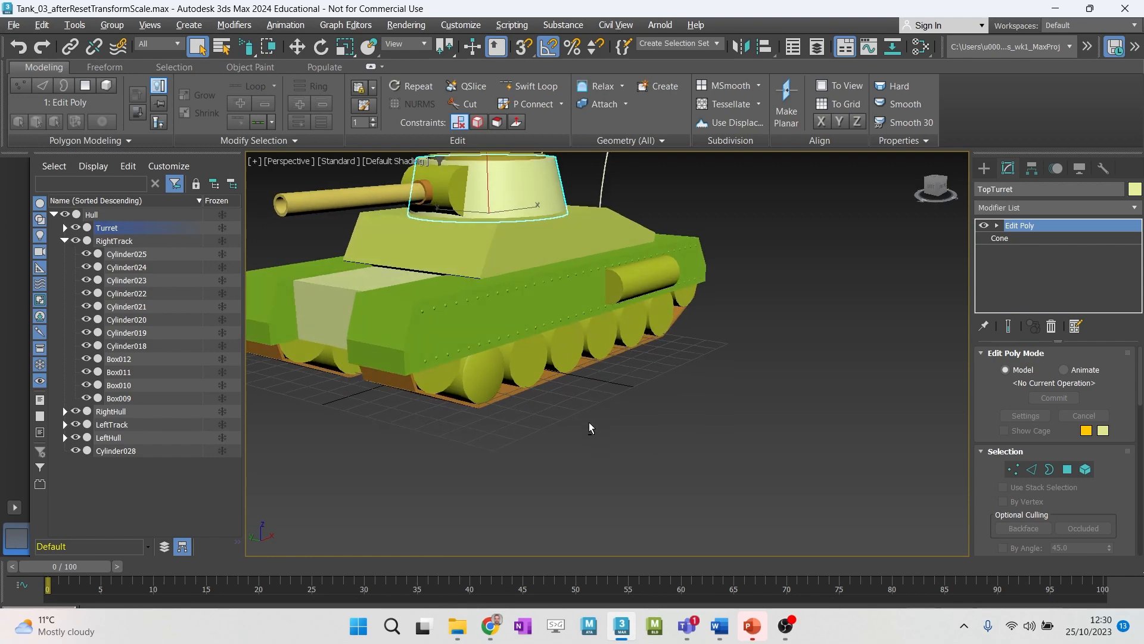
- Select the second road wheel, Cylinder021, on the tank's right track and turn on the Edged Faces display
scroll(614, 438, "up", 5)
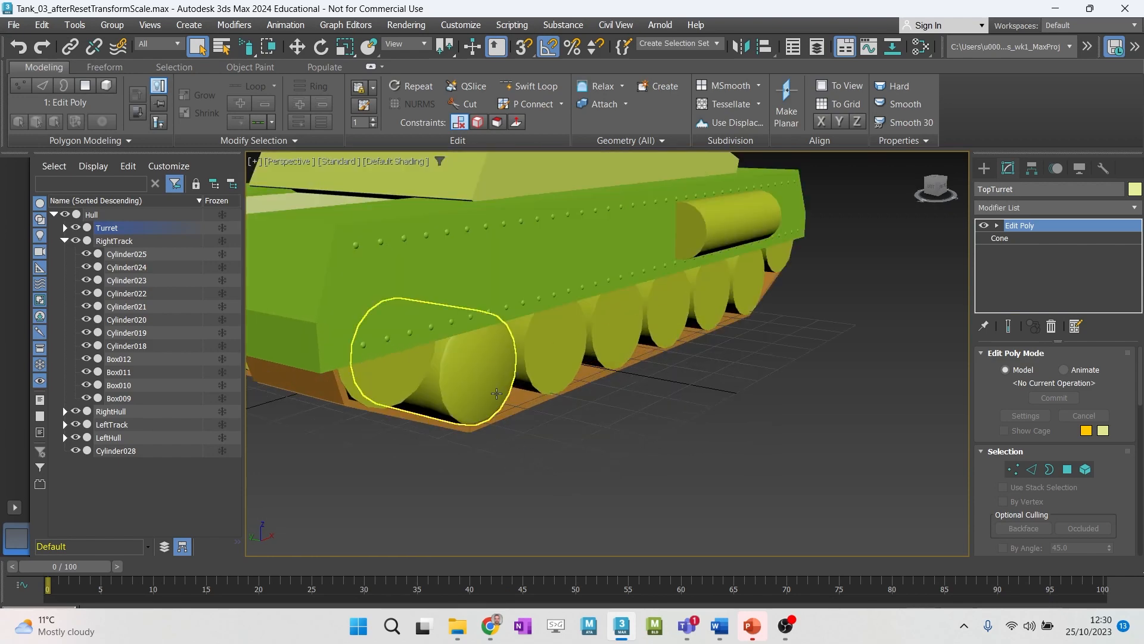
left_click(559, 355)
middle_click_drag(561, 364, 513, 382, "alt")
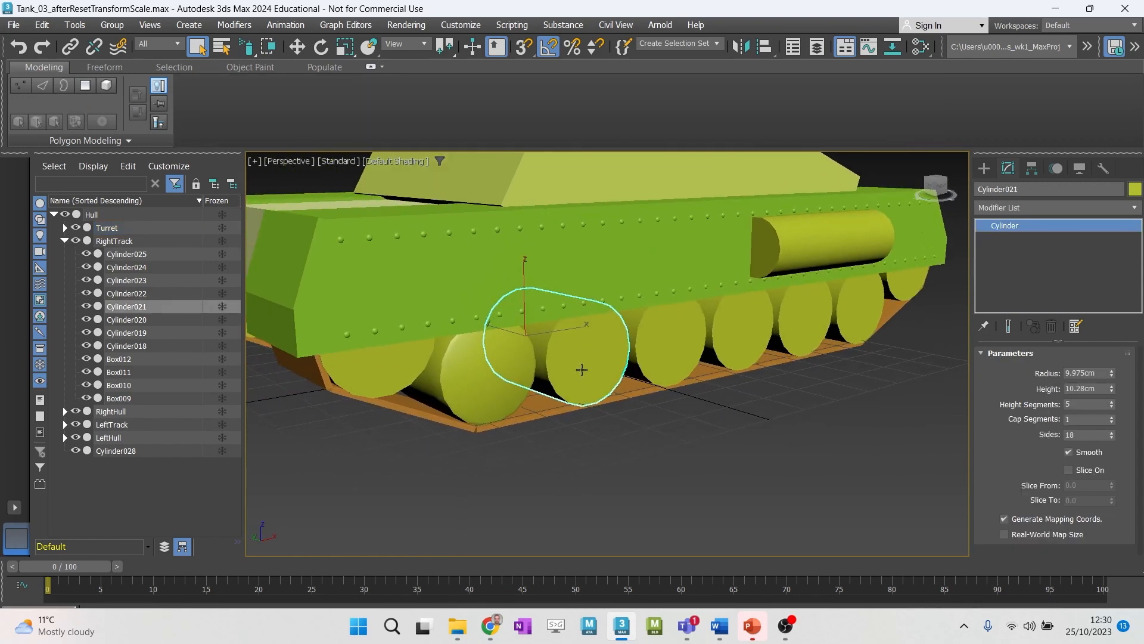
key("F4")
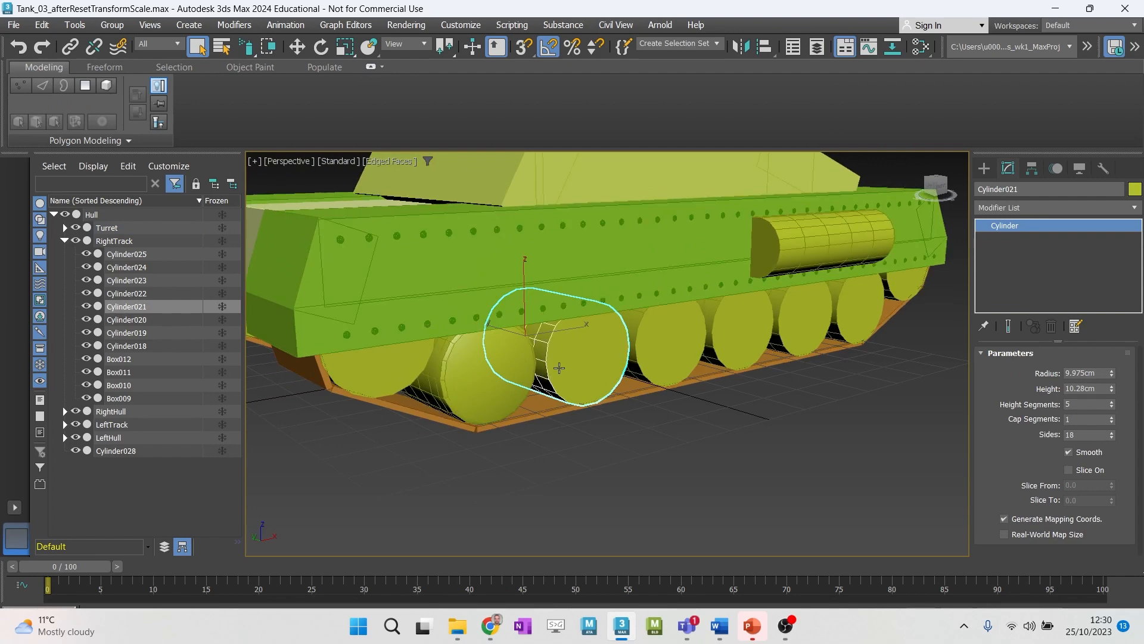
- Add the front wheel Cylinder020 and the RightTrack object to the wheel selection
left_click(494, 378, "ctrl")
middle_click_drag(434, 381, 463, 371, "alt")
scroll(462, 371, "up", 2)
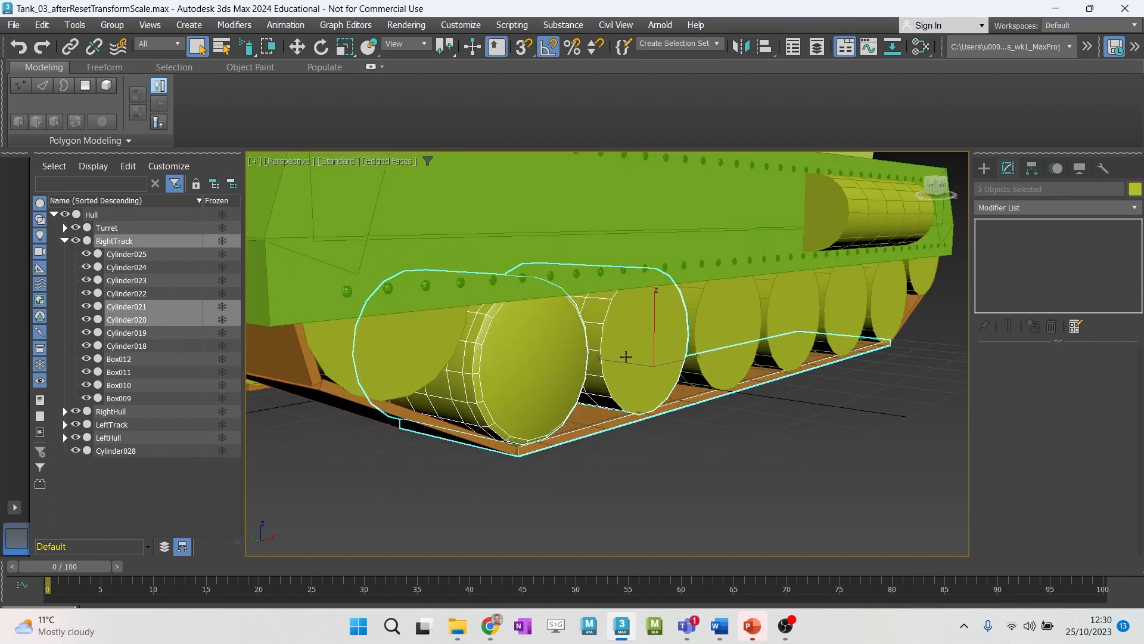
- Examine the mesh edges of the side hull, wheels and turret from above, ending with the whole tank in view
middle_click_drag(834, 191, 699, 272, "alt")
middle_click_drag(552, 333, 524, 288, "alt")
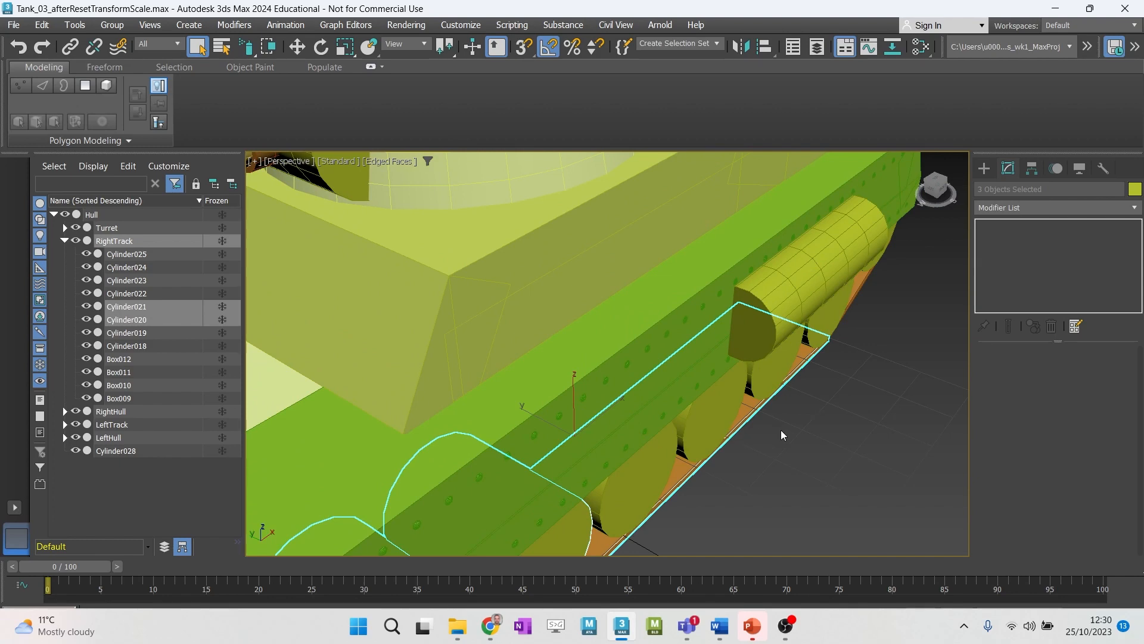
scroll(732, 379, "down", 3)
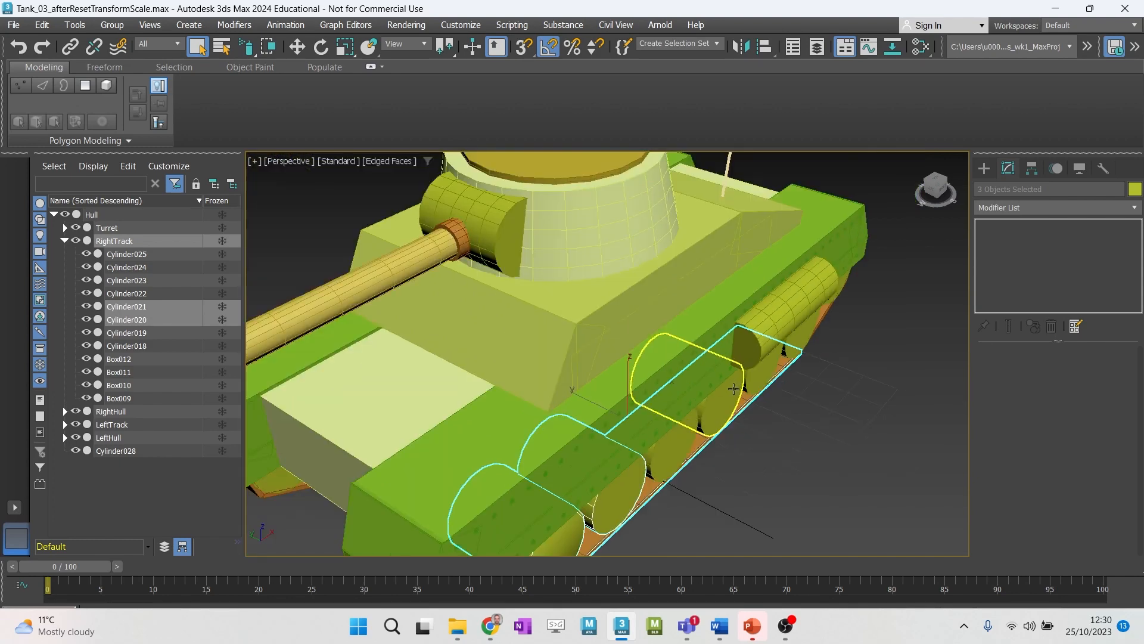
middle_click_drag(732, 379, 756, 383, "alt")
scroll(756, 383, "down", 4)
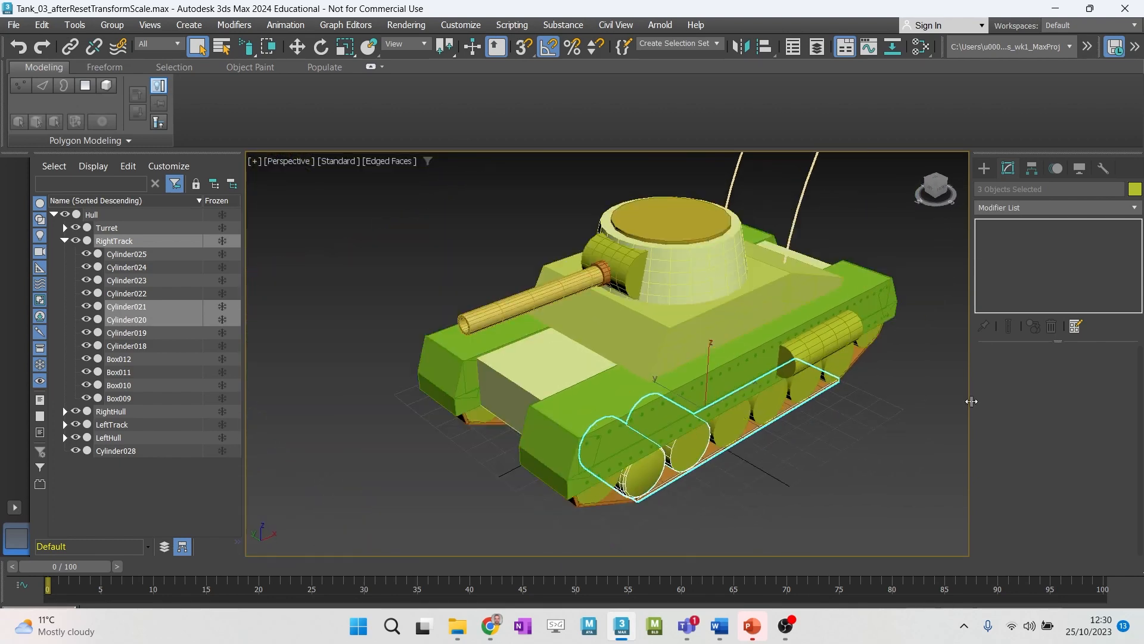